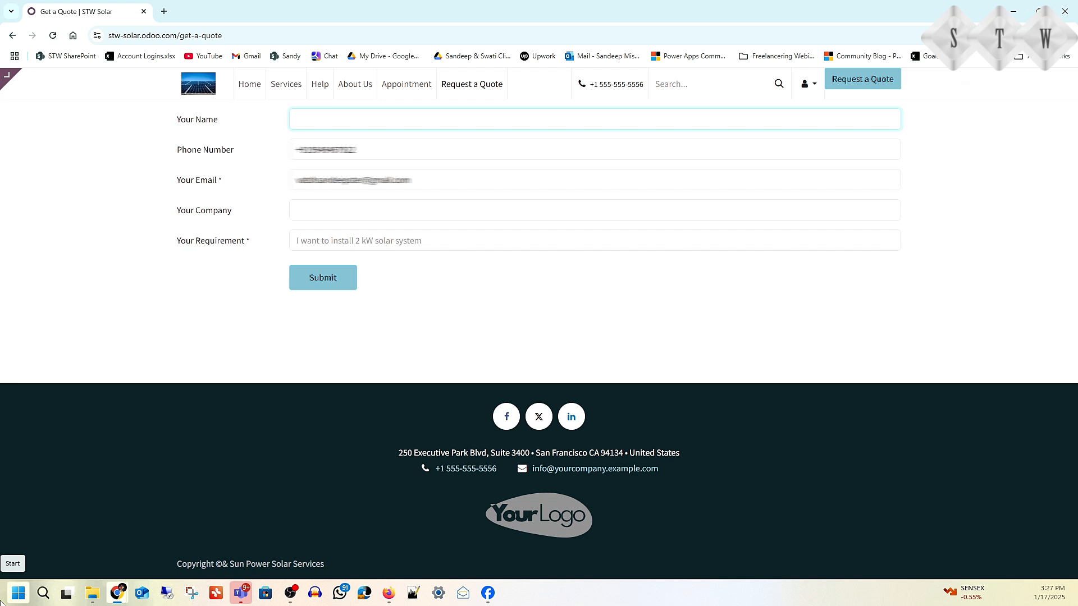
Step: Enter the contact's name, phone number, e-mail and company name on the Get a Quote form
text(Varun)
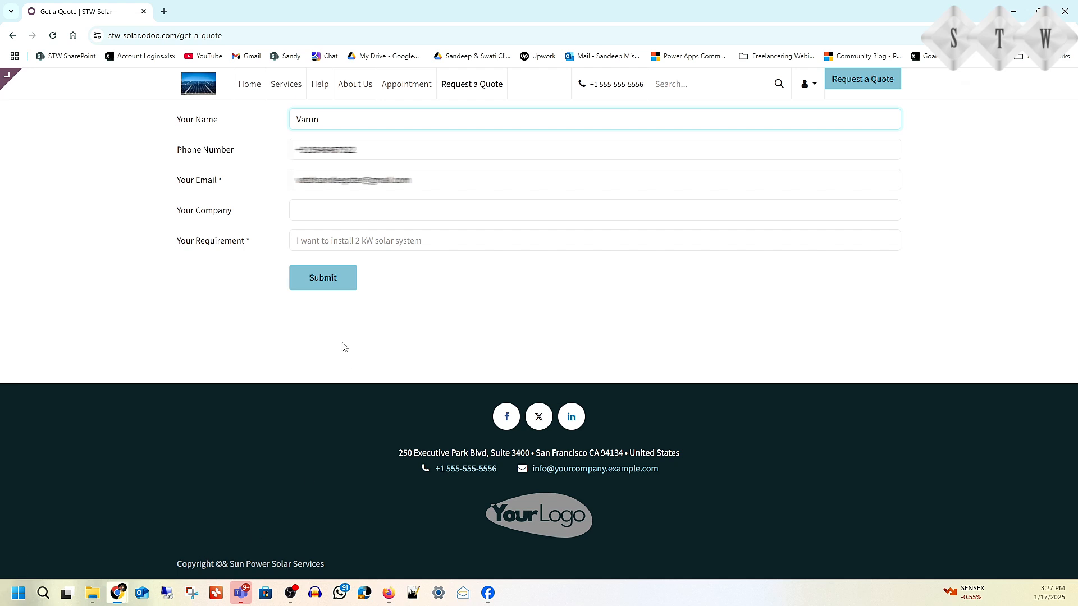
click(310, 148)
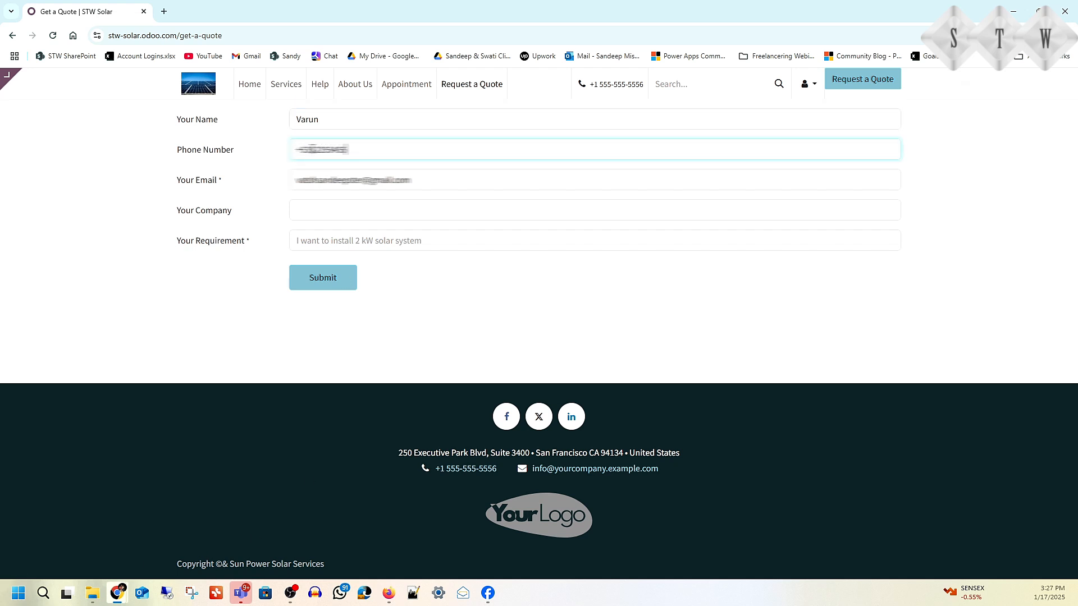
key(Tab)
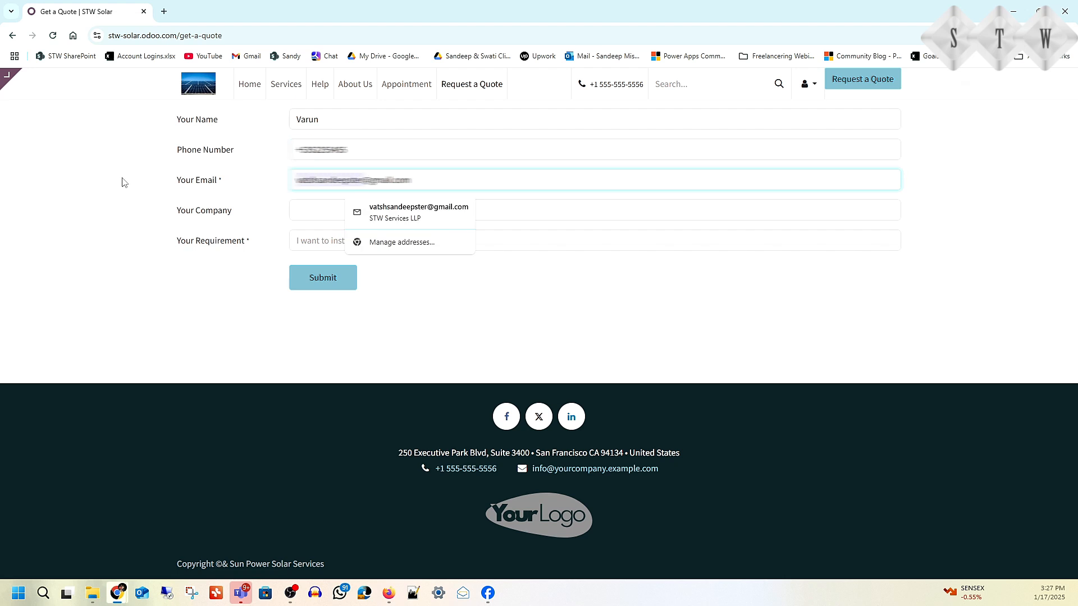
text(varun)
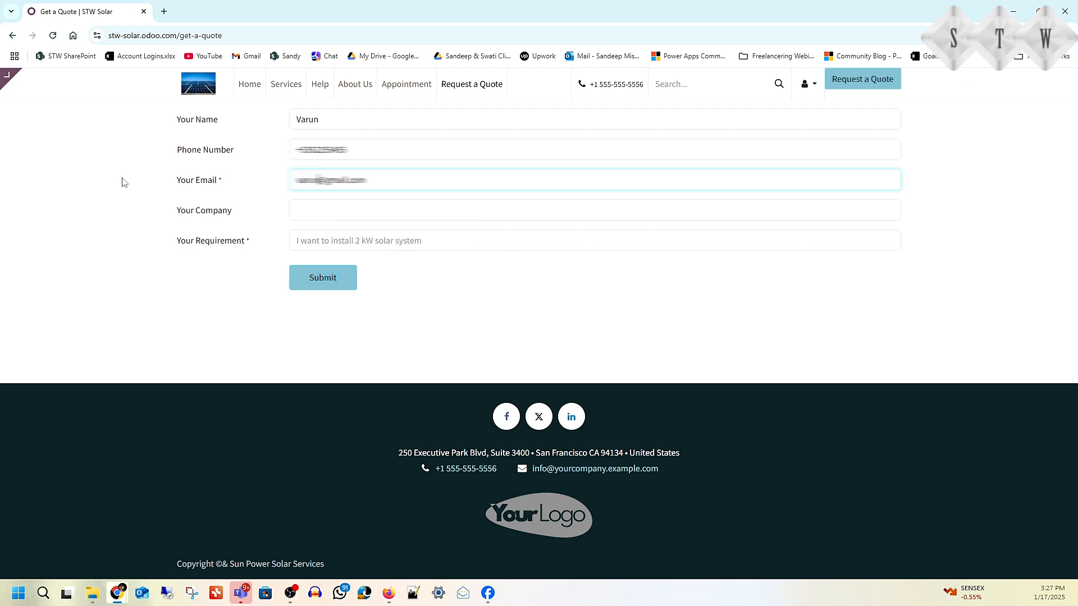
click(321, 209)
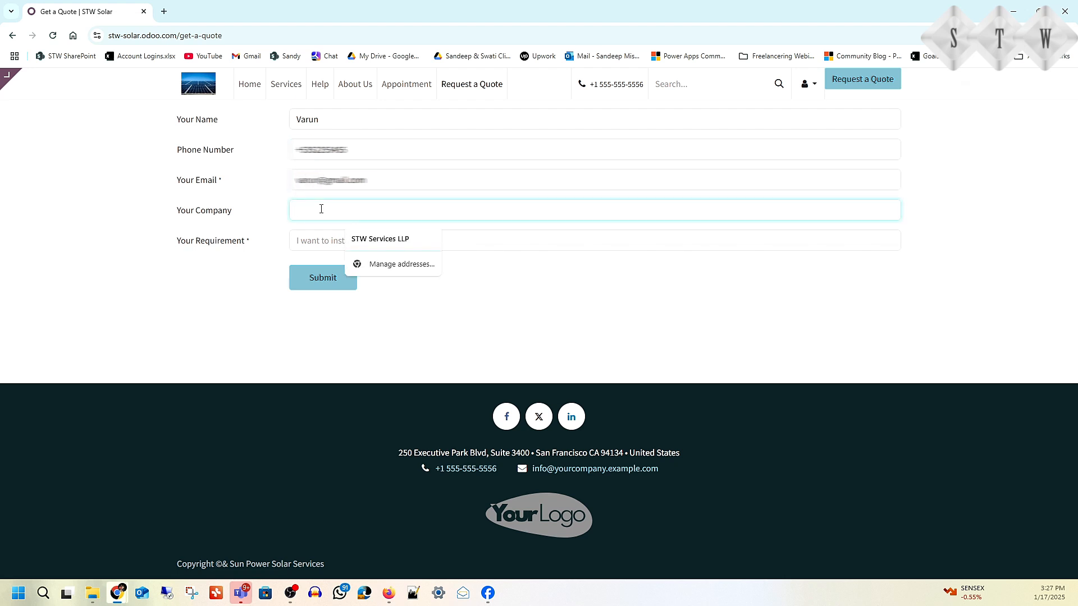
text(Varun Demo Company)
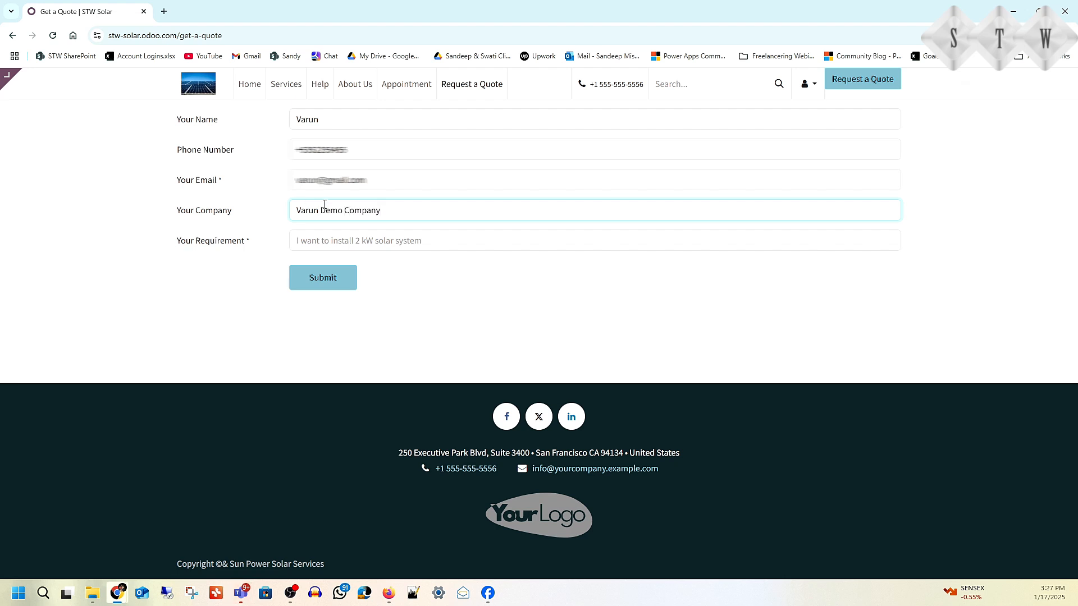
Step: Paste the requirement 'Requirements for Installing Solar Panels in my Office' and submit the request
click(351, 246)
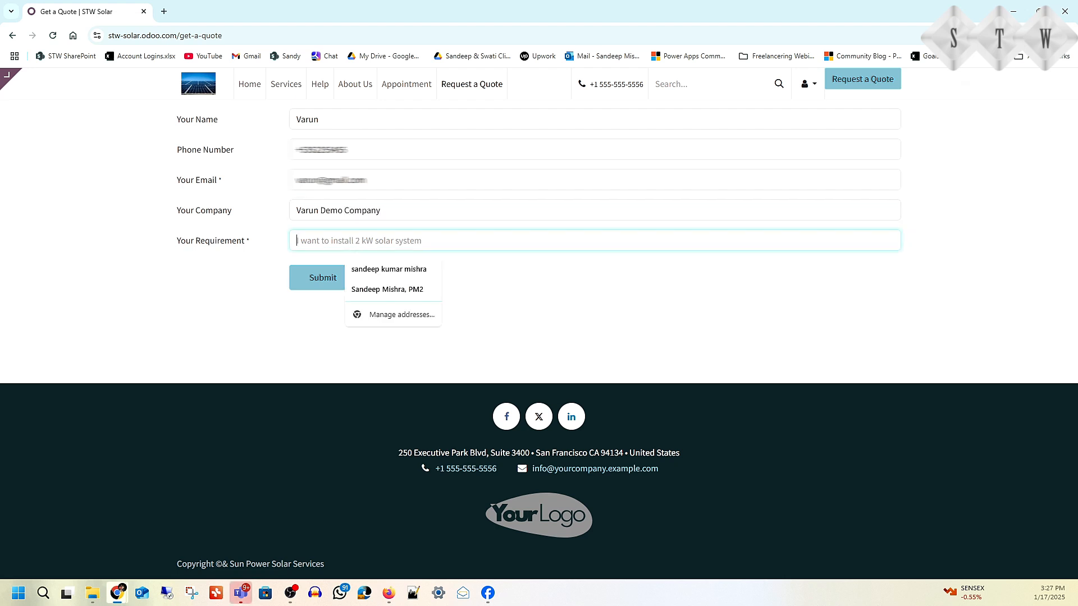
key(alt+Tab)
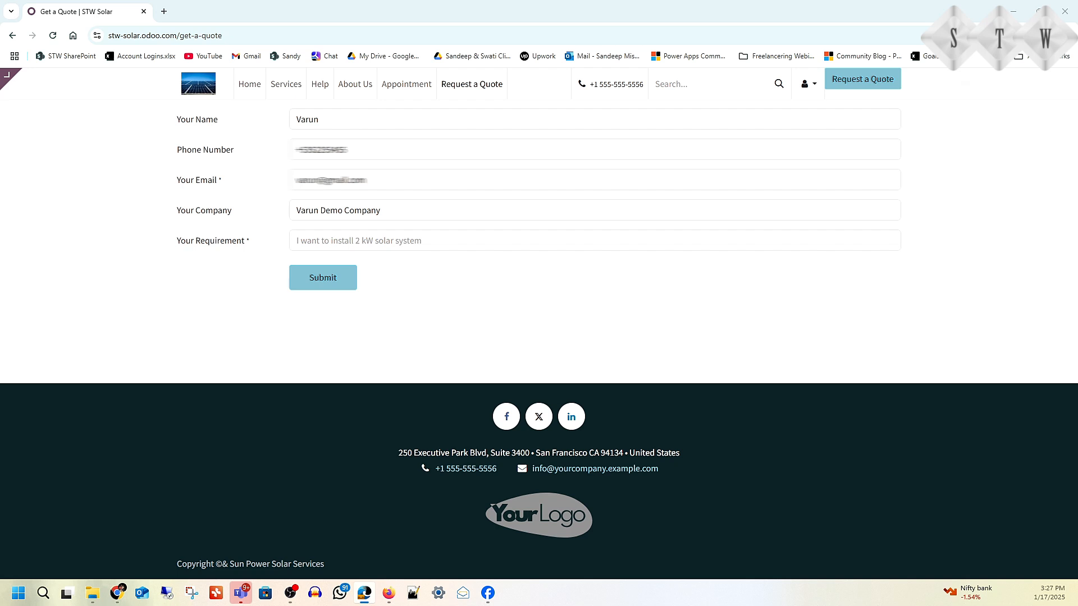
click(353, 240)
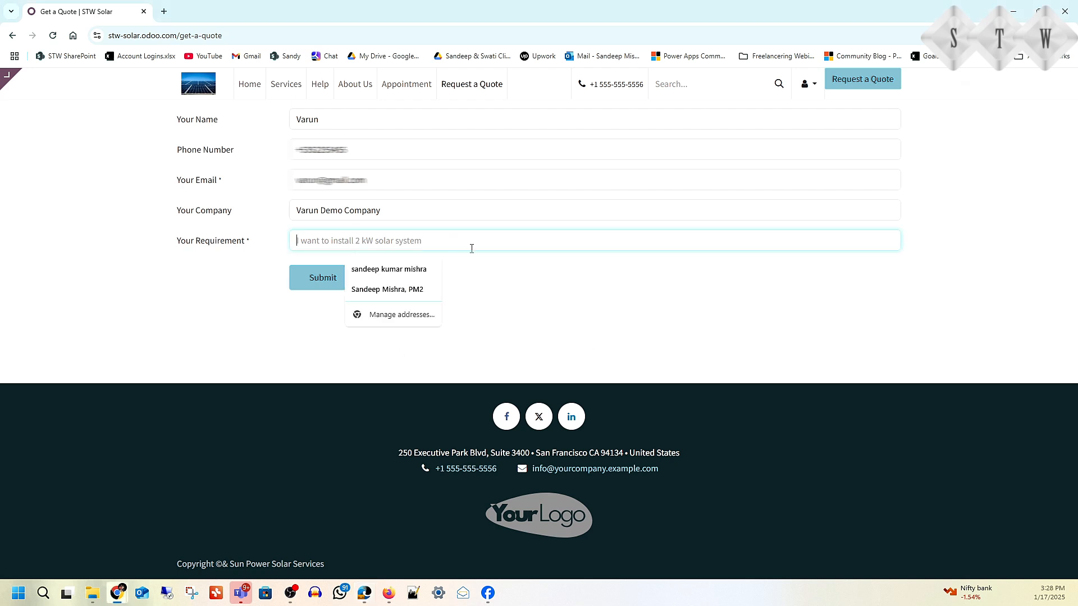
text(Requirements for Installing Solar Panels in an Office)
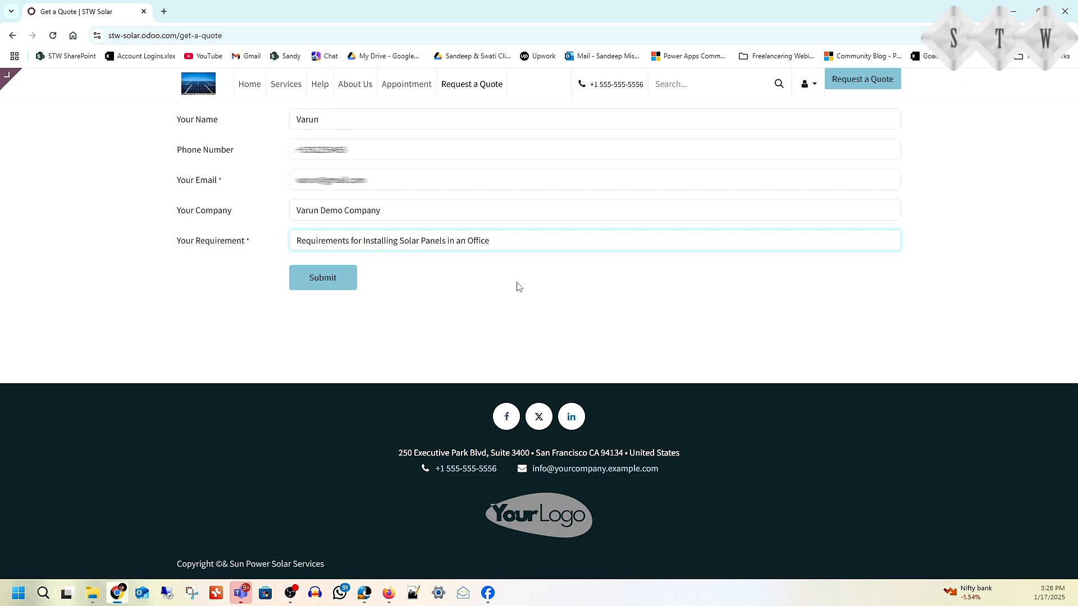
double_click(461, 240)
text(my)
click(322, 278)
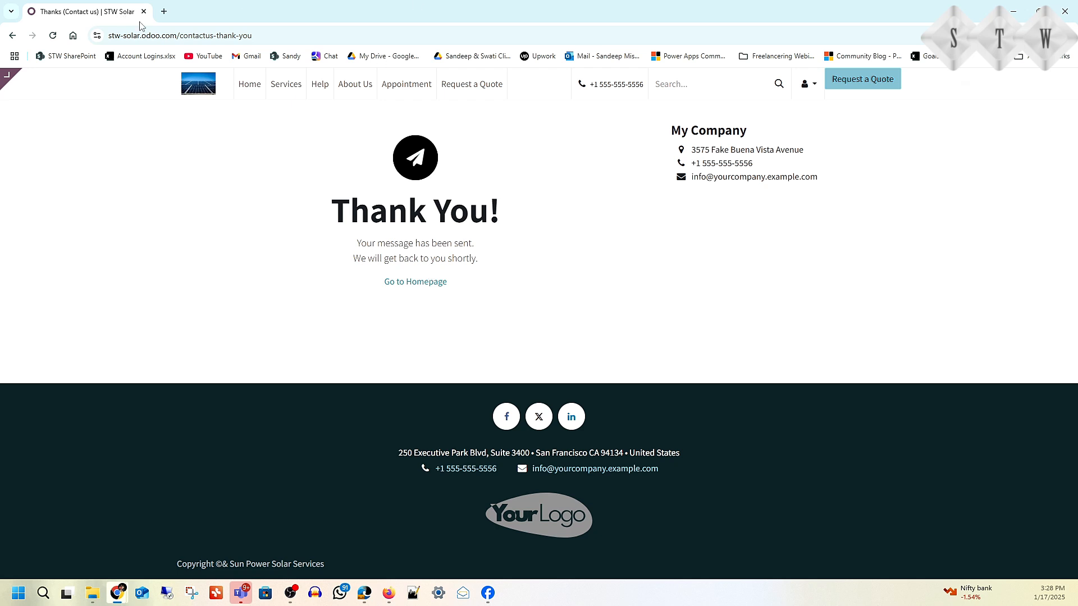
Step: Change the browser address to stw-solar.odoo.com/odoo to load the backend home screen
drag(112, 35, 339, 42)
click(209, 35)
key(BackSpace)
text(odoo)
key(Return)
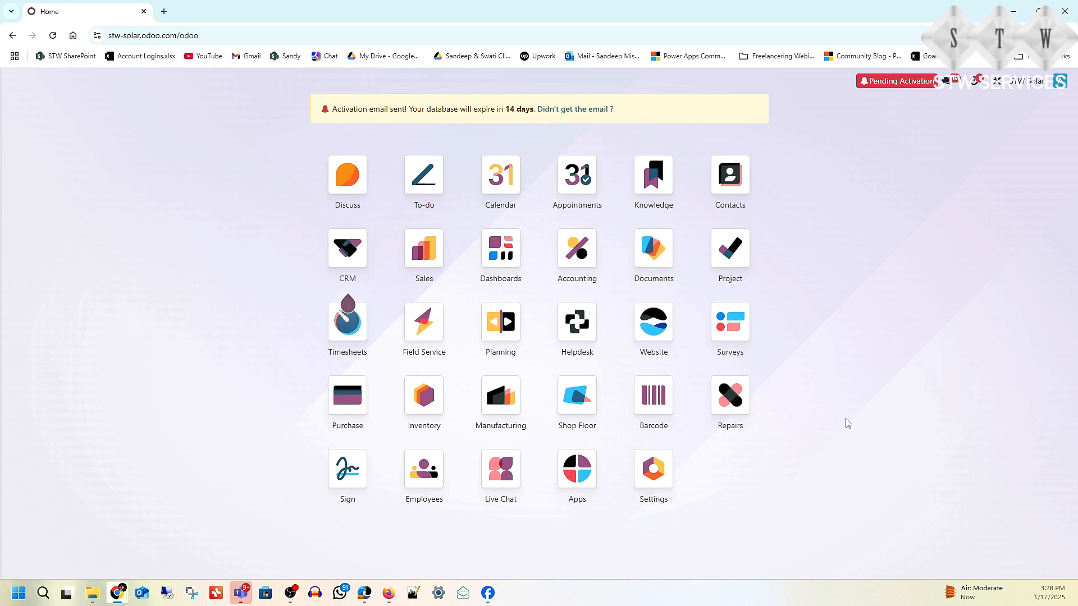
click(579, 471)
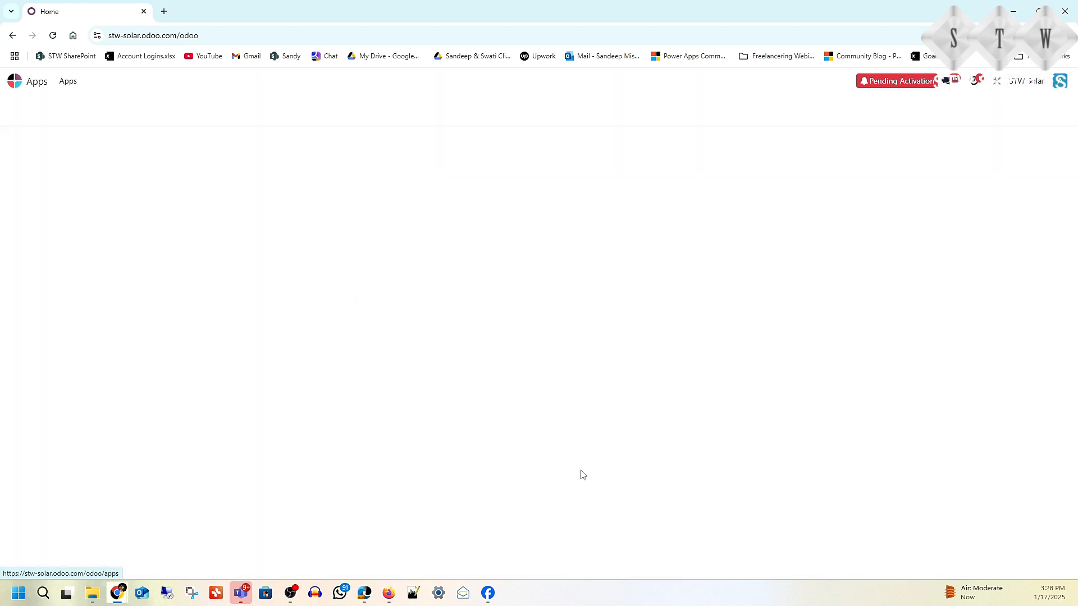
text(crm)
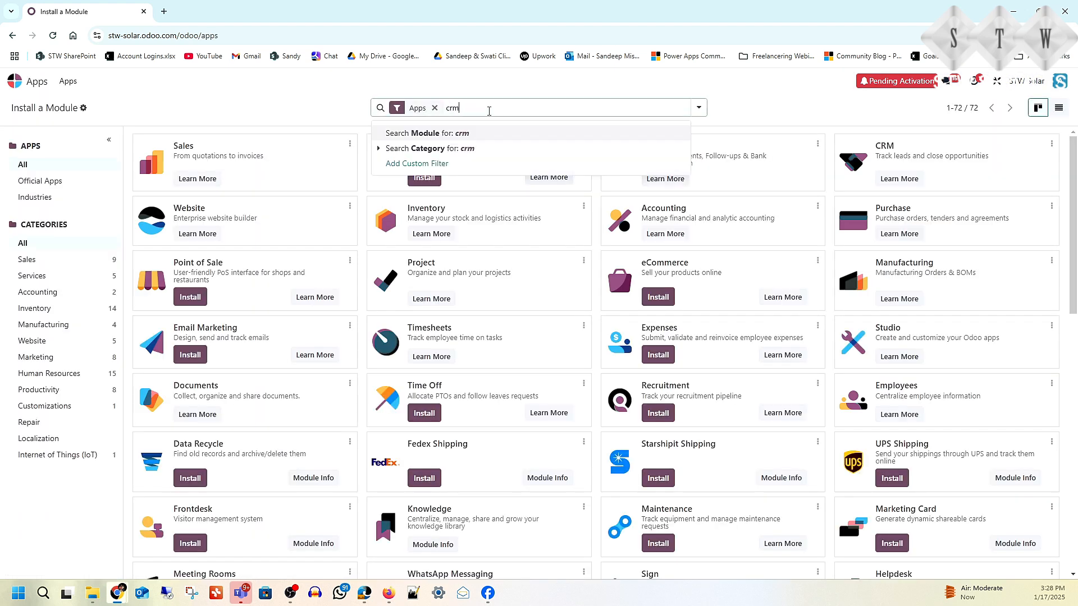
key(Return)
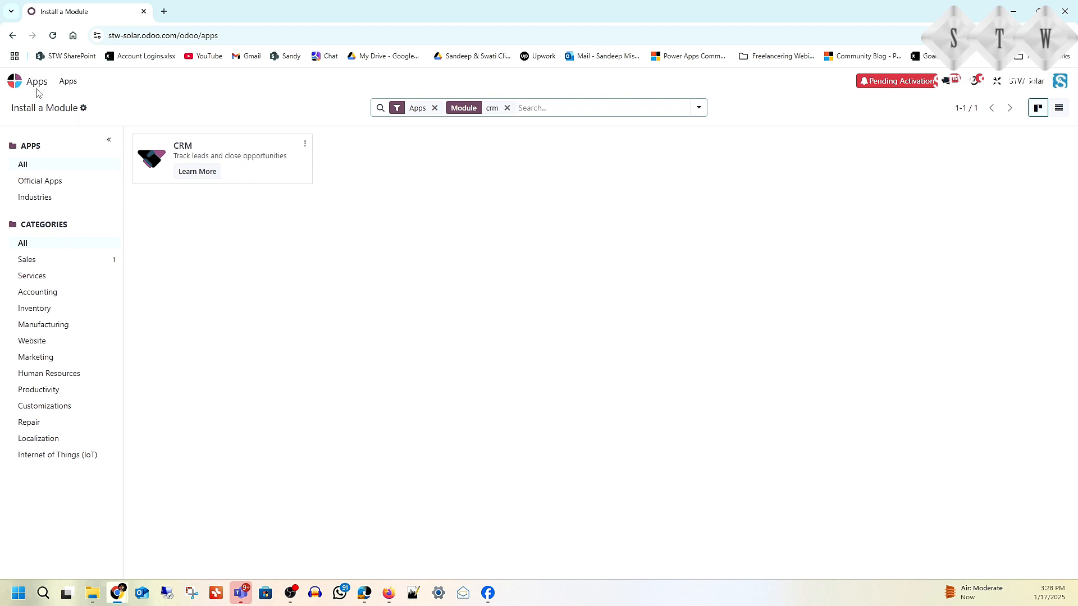
click(16, 83)
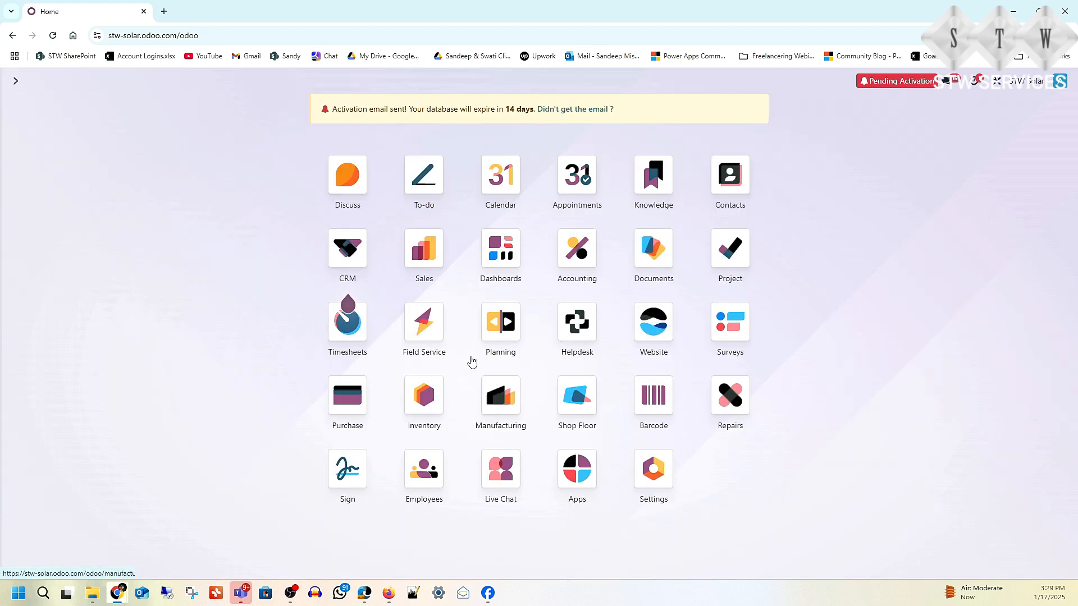
Step: Open the CRM Leads list and open the 'Requirements for Installing Solar Panels in my Office' lead
click(346, 254)
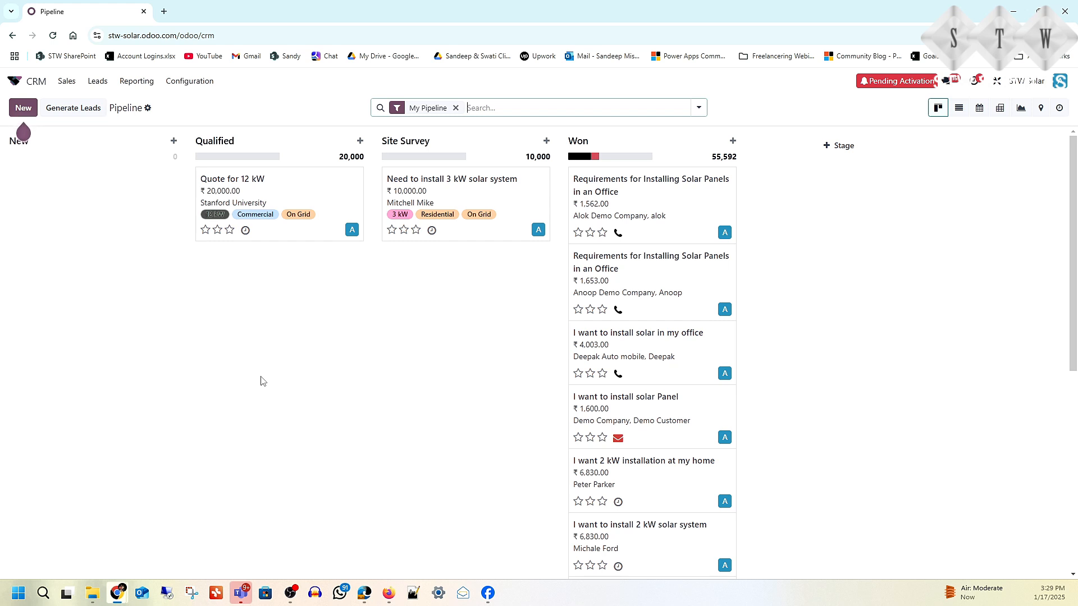
click(96, 81)
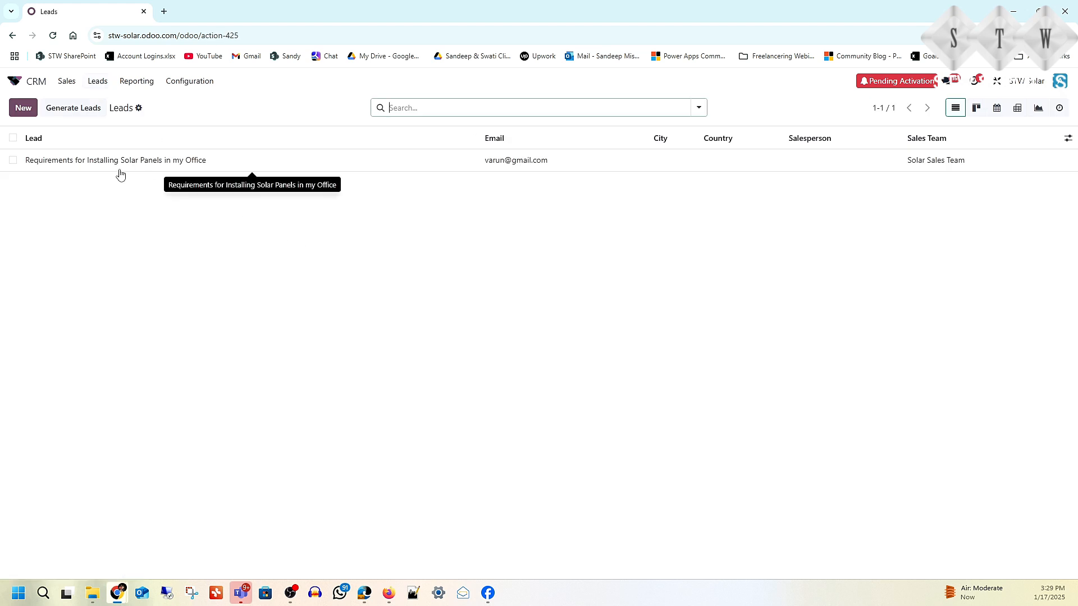
click(174, 164)
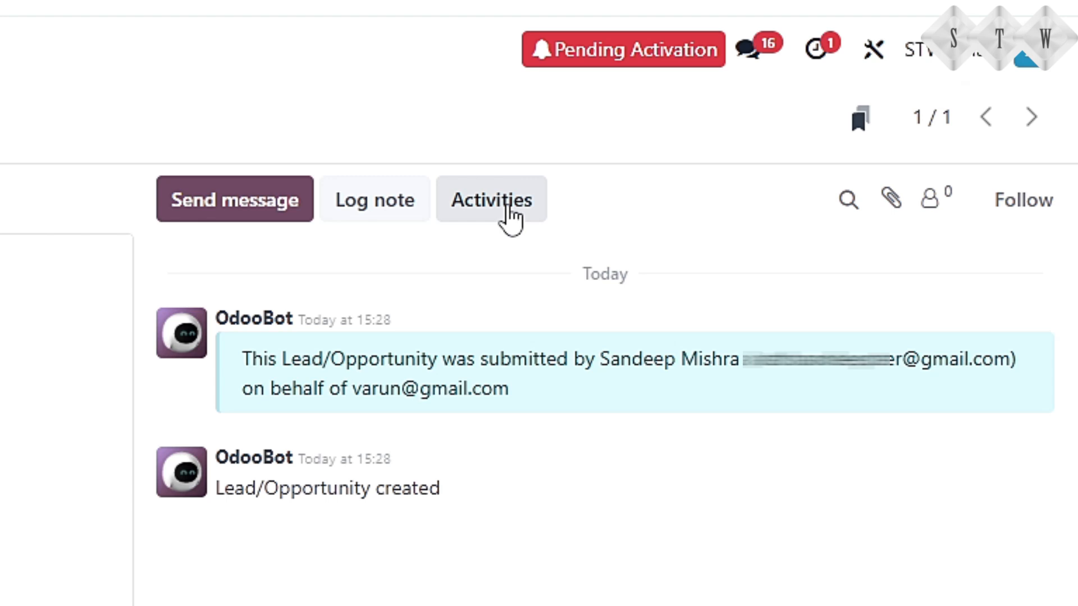
Step: Schedule a Call activity 'Check requirement' on the lead, due 20/01/2025
click(508, 207)
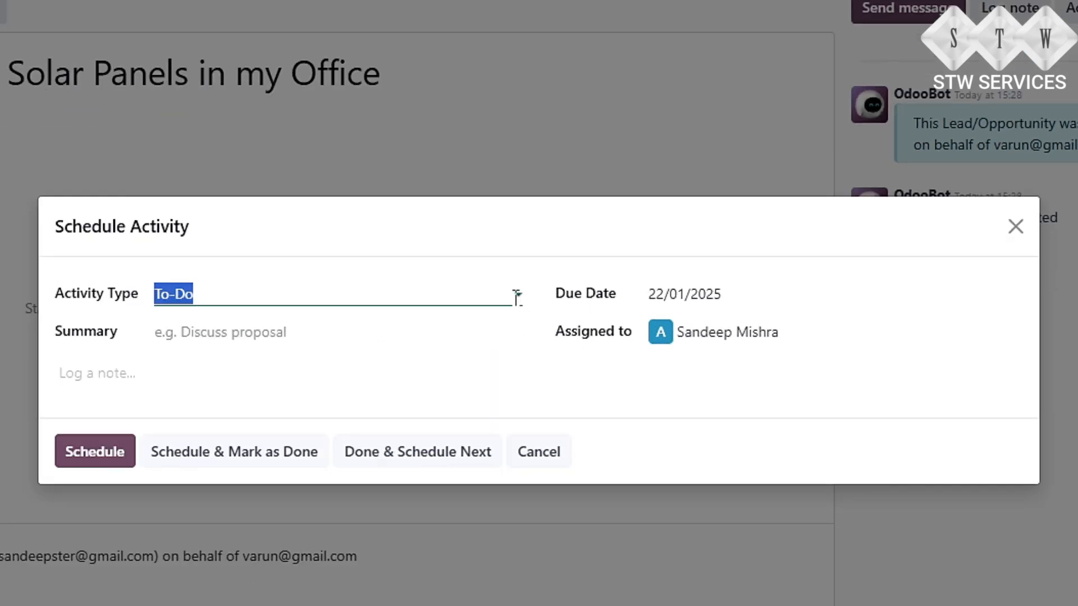
click(516, 295)
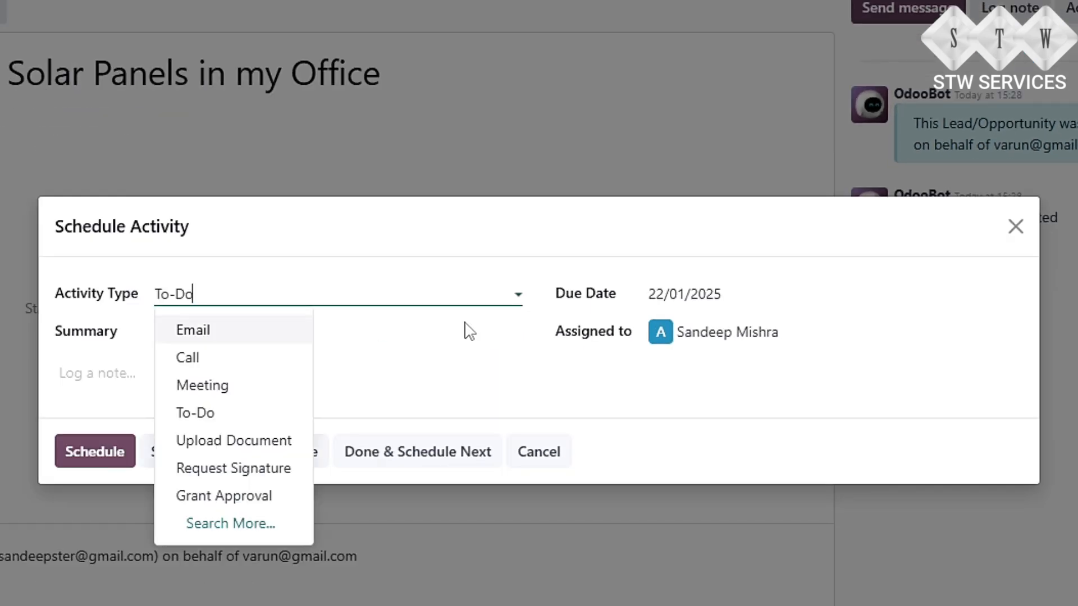
click(253, 357)
click(229, 334)
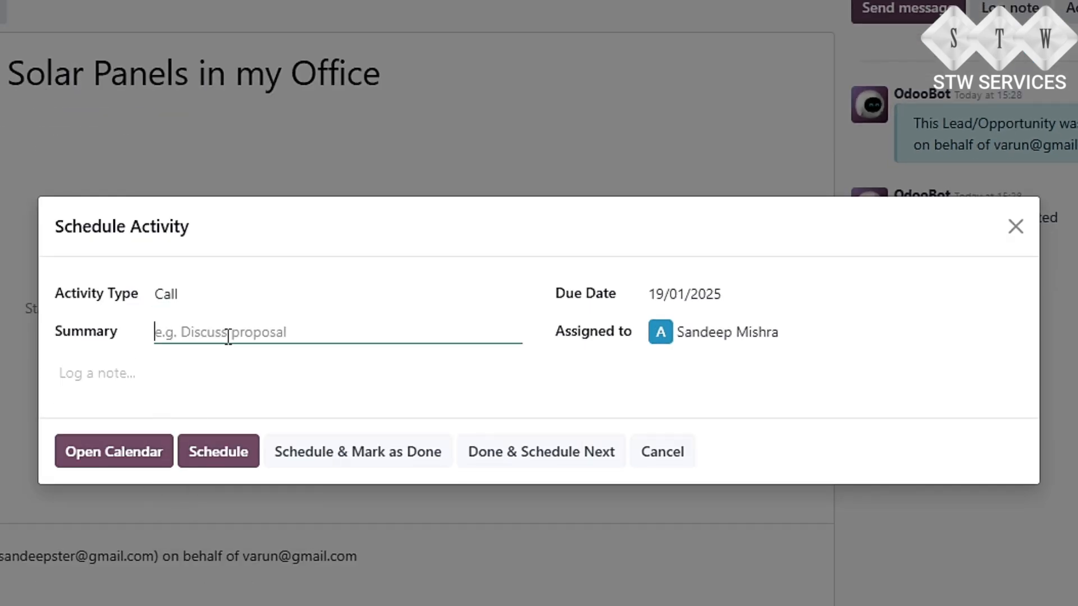
text(achec)
key(BackSpace)
key(BackSpace)
key(BackSpace)
key(BackSpace)
key(BackSpace)
text(Ch)
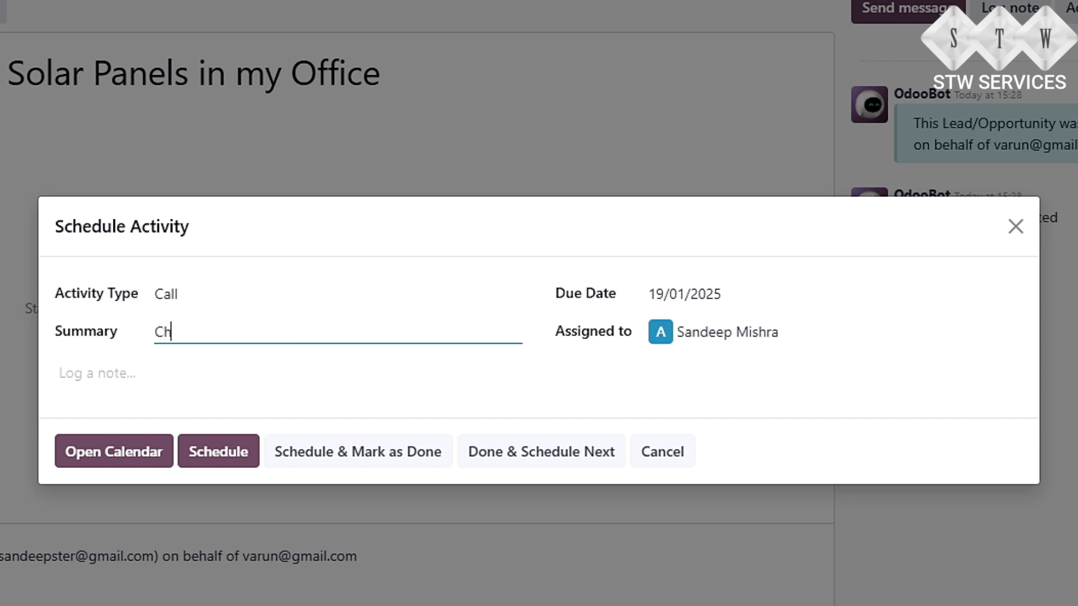
text(eck requirement)
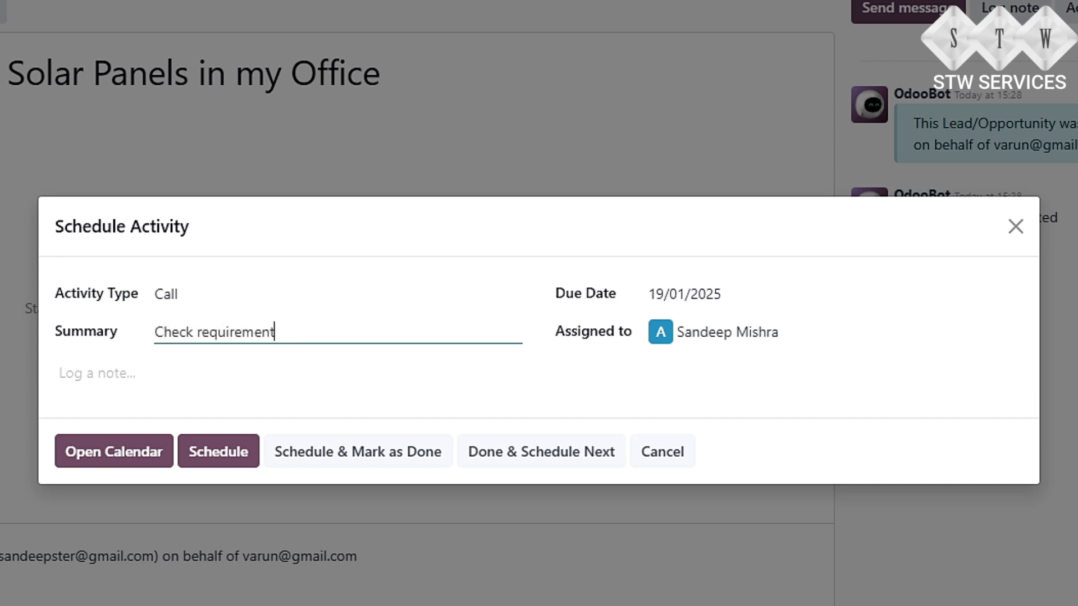
click(737, 306)
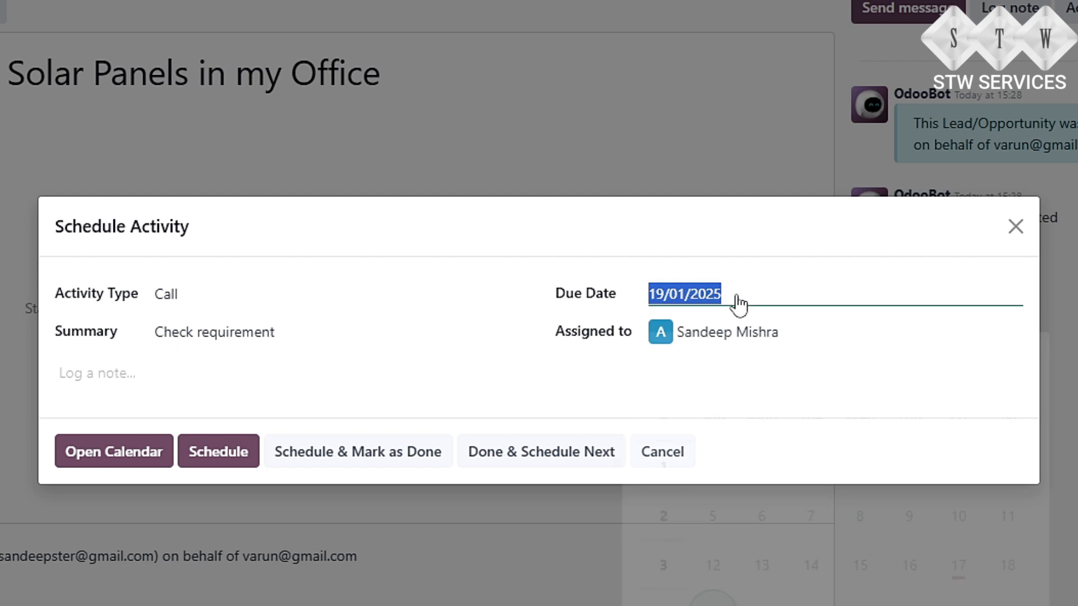
click(764, 593)
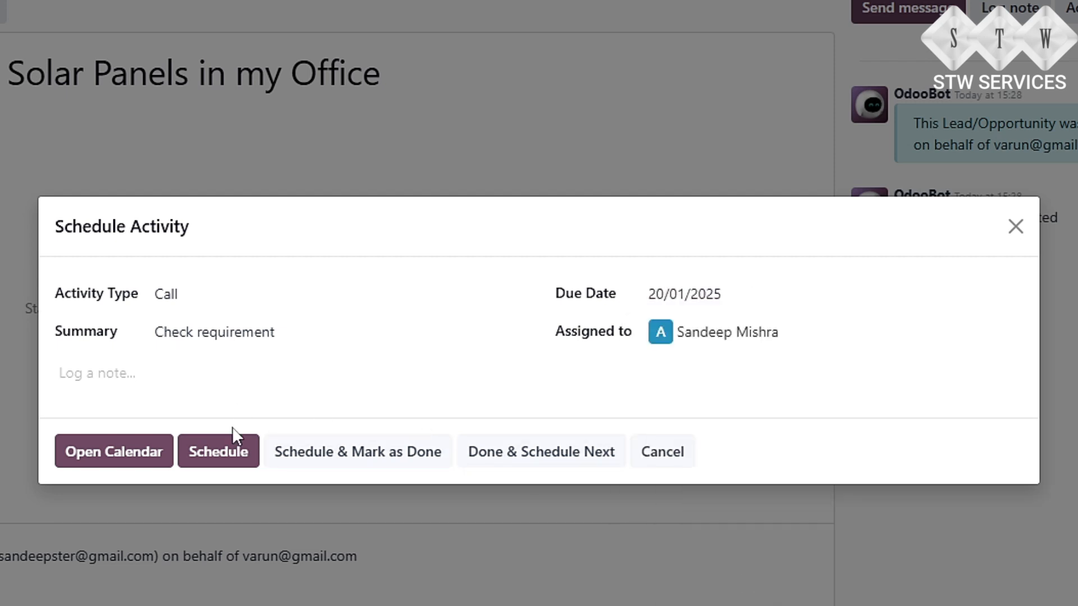
click(219, 460)
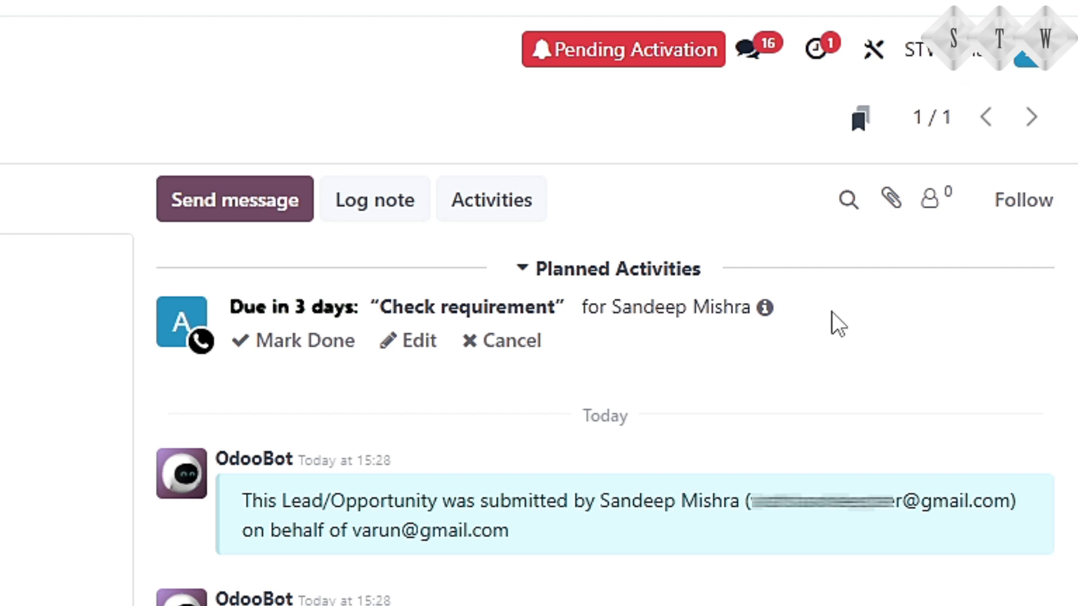
Step: Mark the Check requirement call done with feedback 'Phone call done with Client and lead is qualified'
click(308, 348)
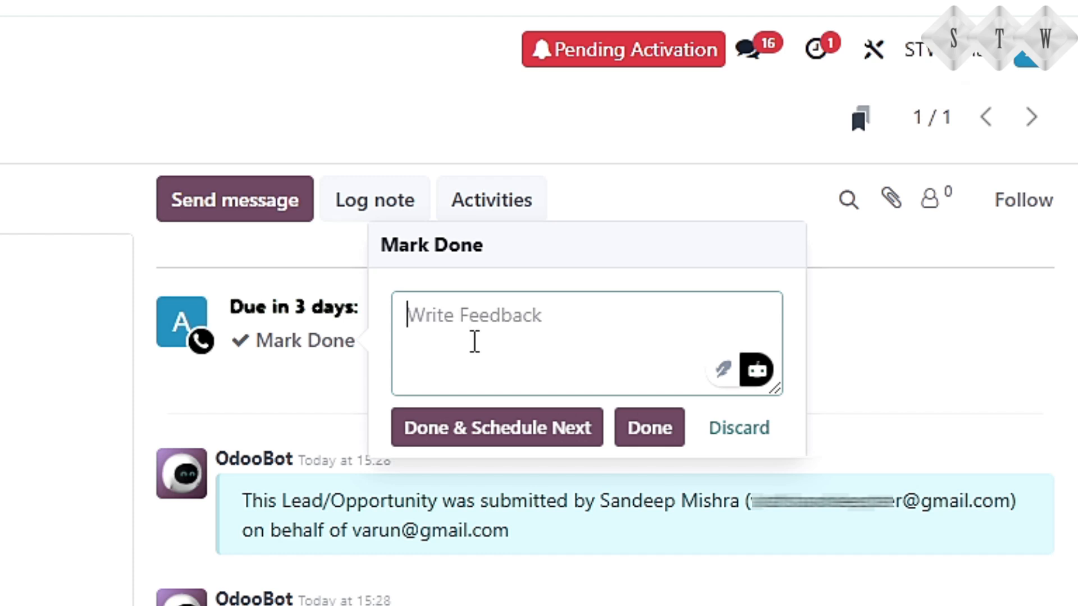
text(pHON)
key(BackSpace)
key(BackSpace)
key(BackSpace)
key(BackSpace)
key(Caps_Lock)
text(Phone call co)
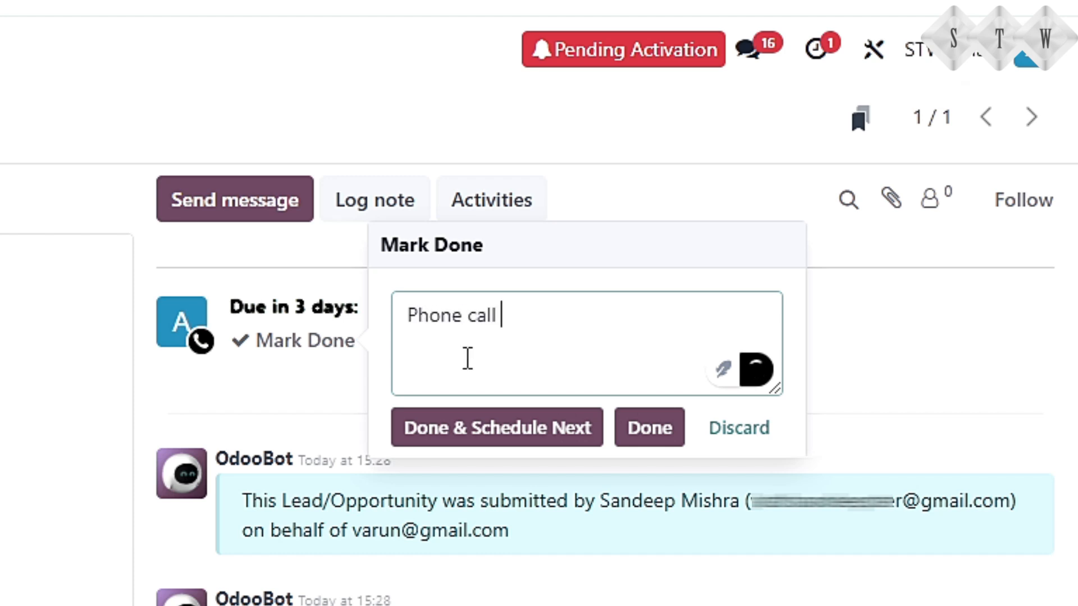
key(BackSpace)
key(BackSpace)
text(done with)
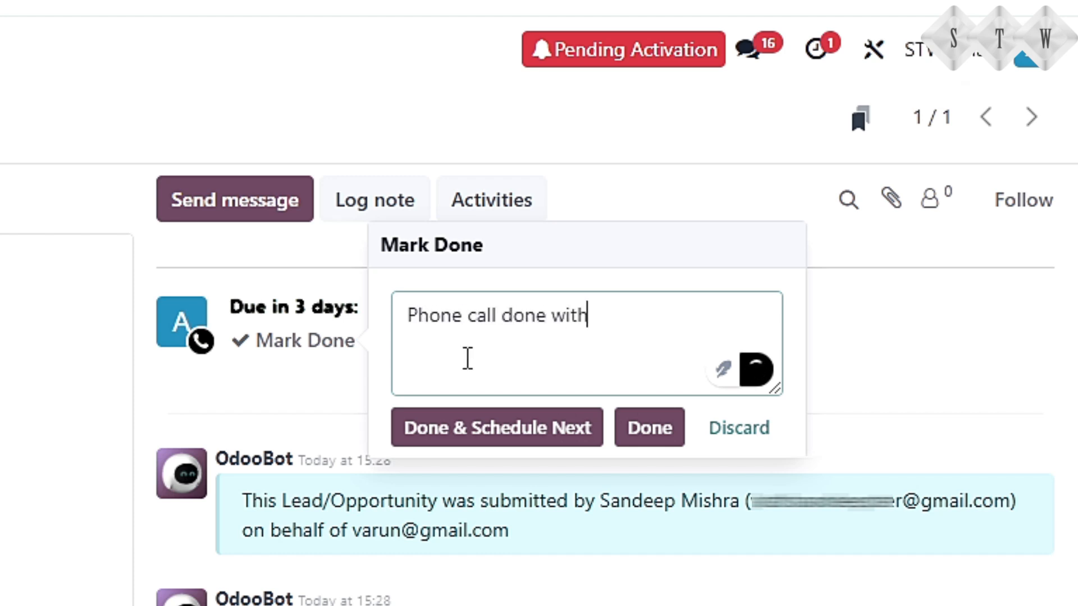
text( Client and lead is)
text(q)
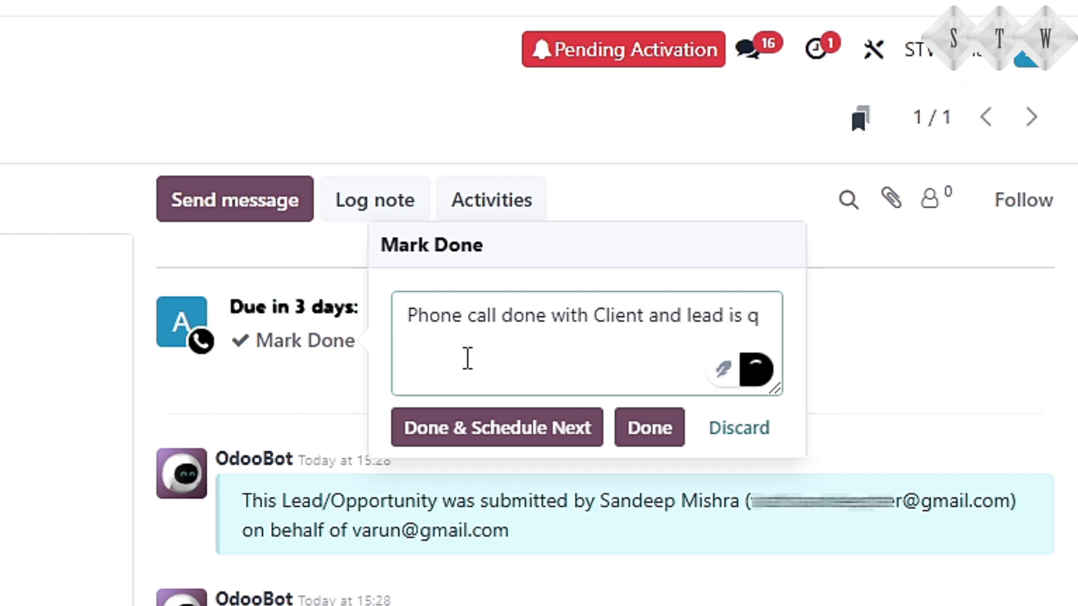
text(a)
key(BackSpace)
text(ualified)
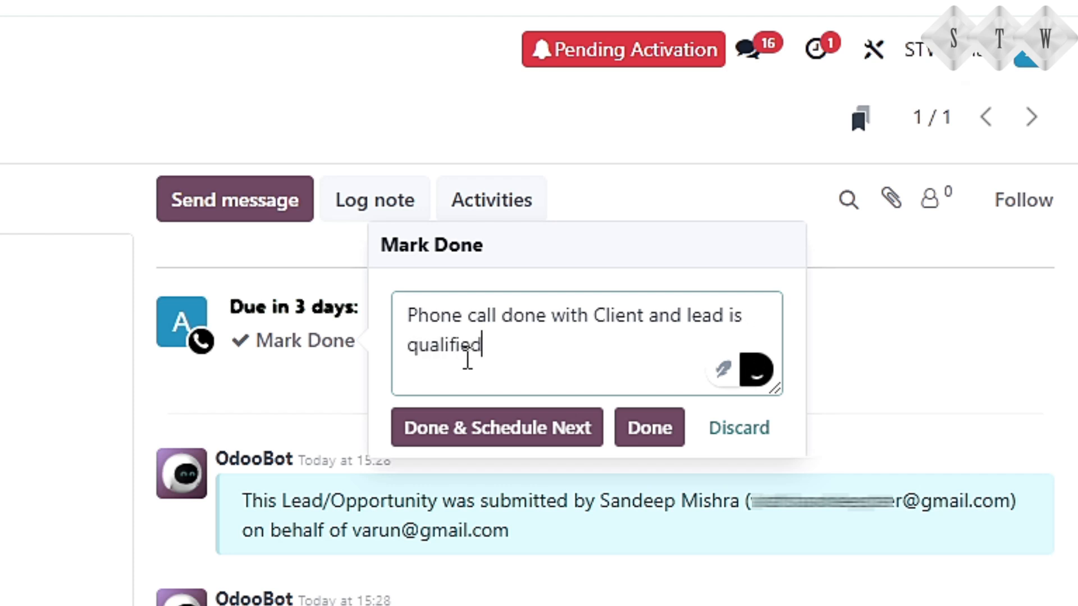
click(658, 450)
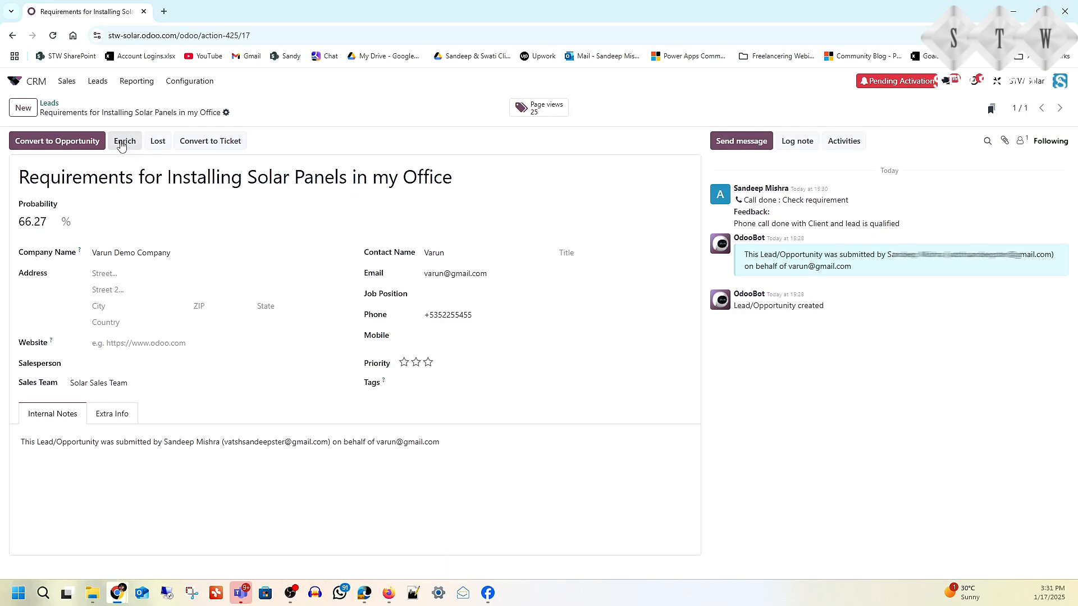
Step: Convert the lead to an opportunity with the chosen salesperson and a newly created customer
click(62, 142)
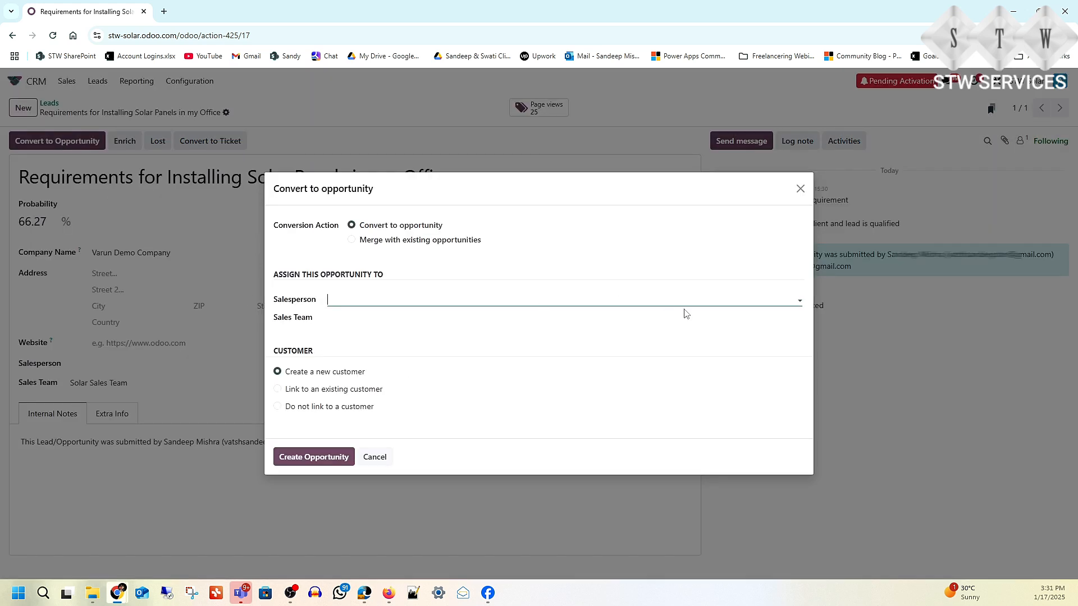
click(800, 300)
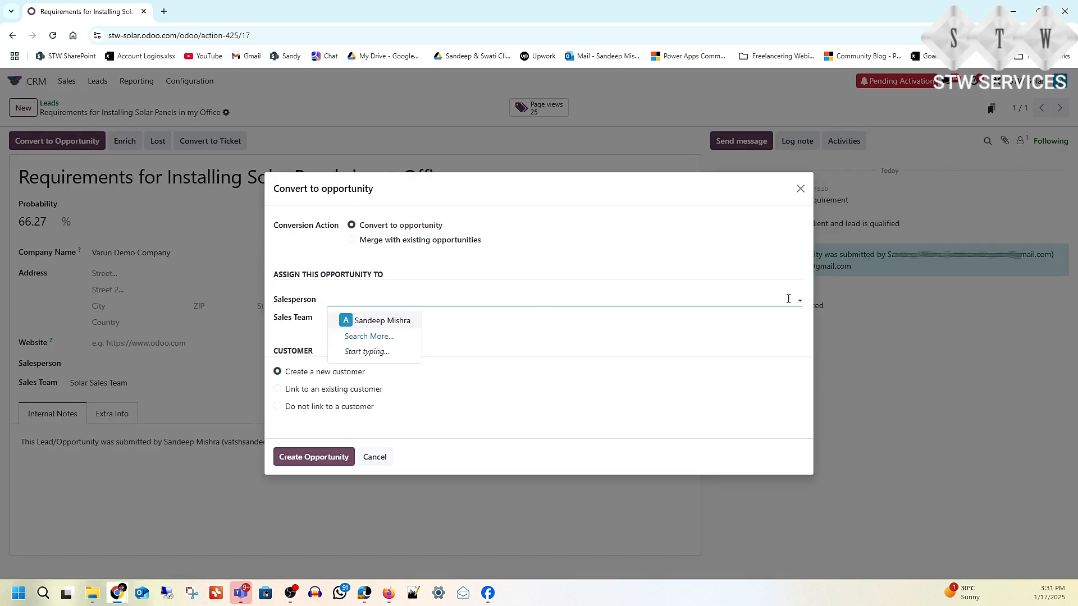
click(392, 321)
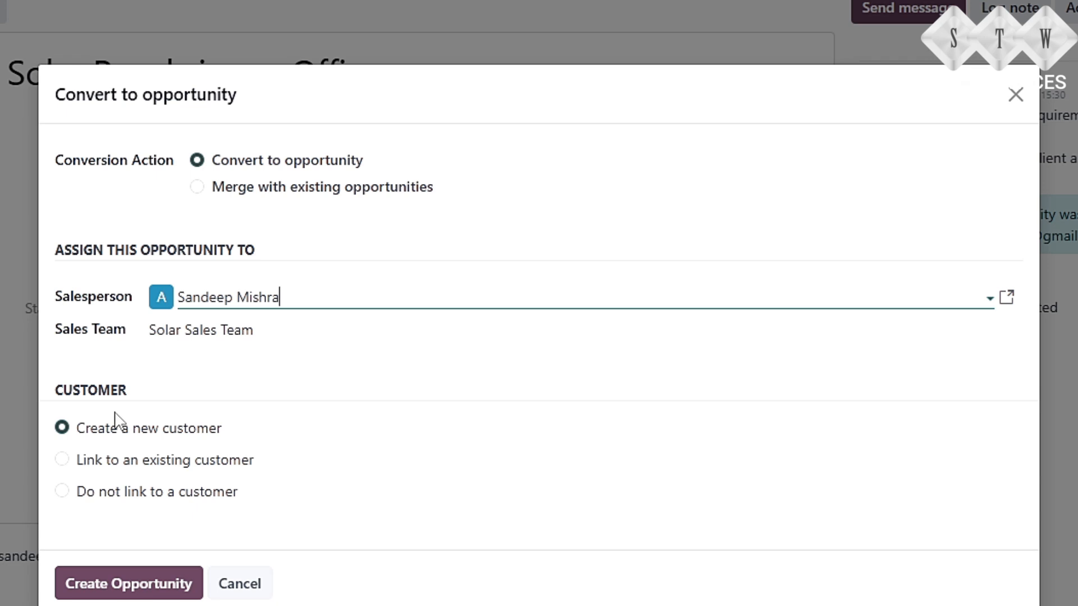
click(115, 417)
click(113, 593)
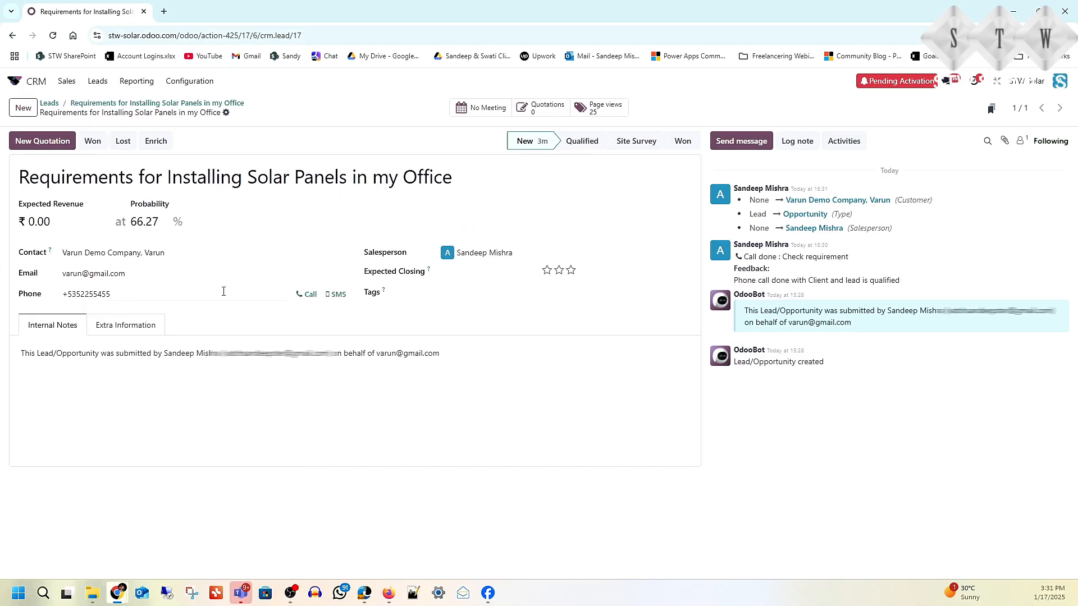
click(66, 82)
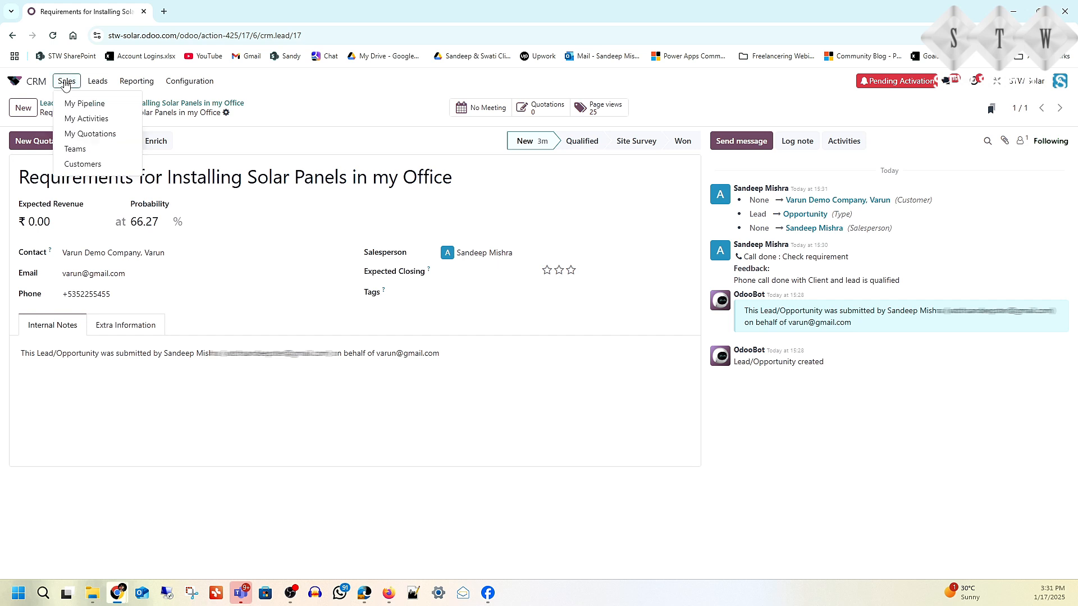
click(75, 103)
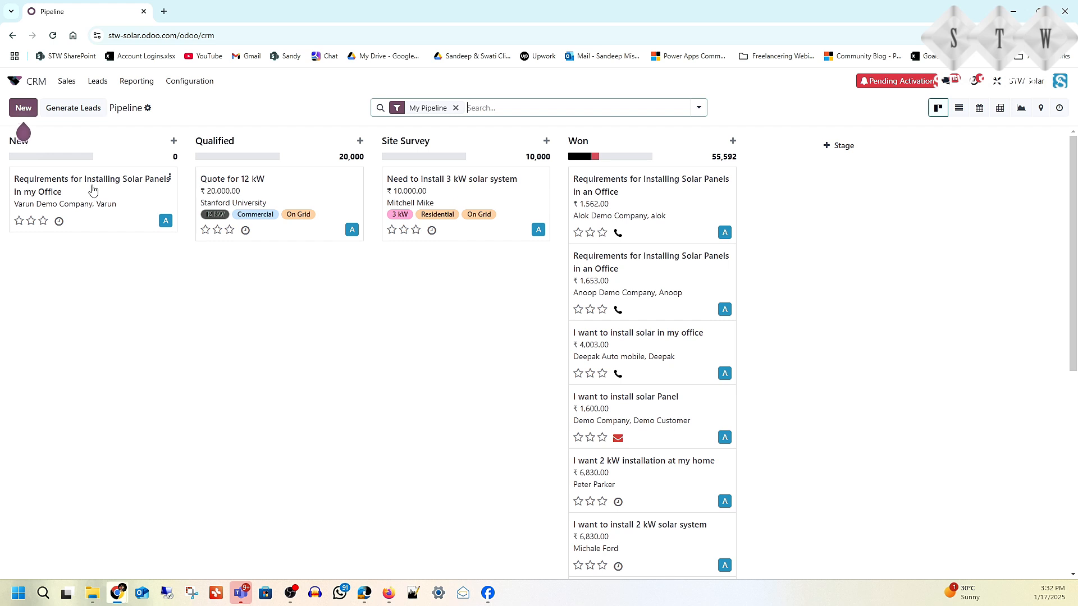
click(93, 190)
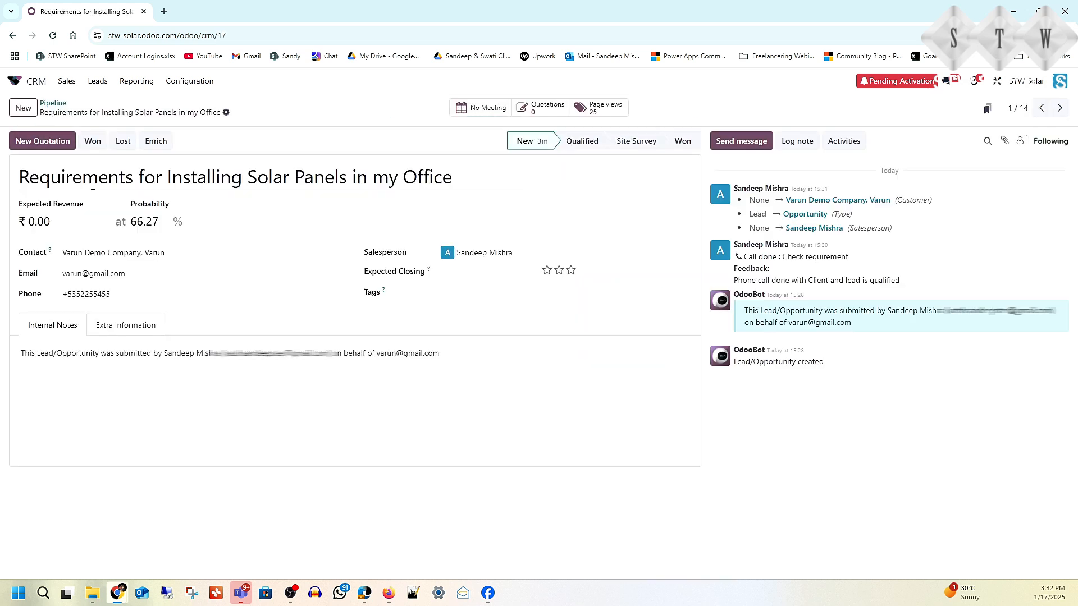
click(844, 141)
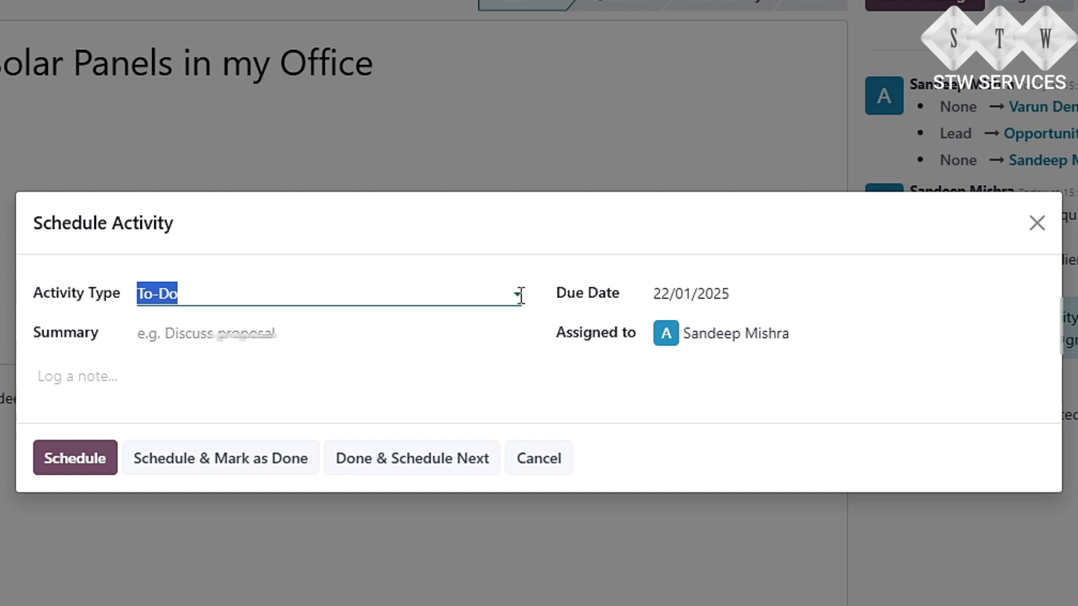
click(1035, 224)
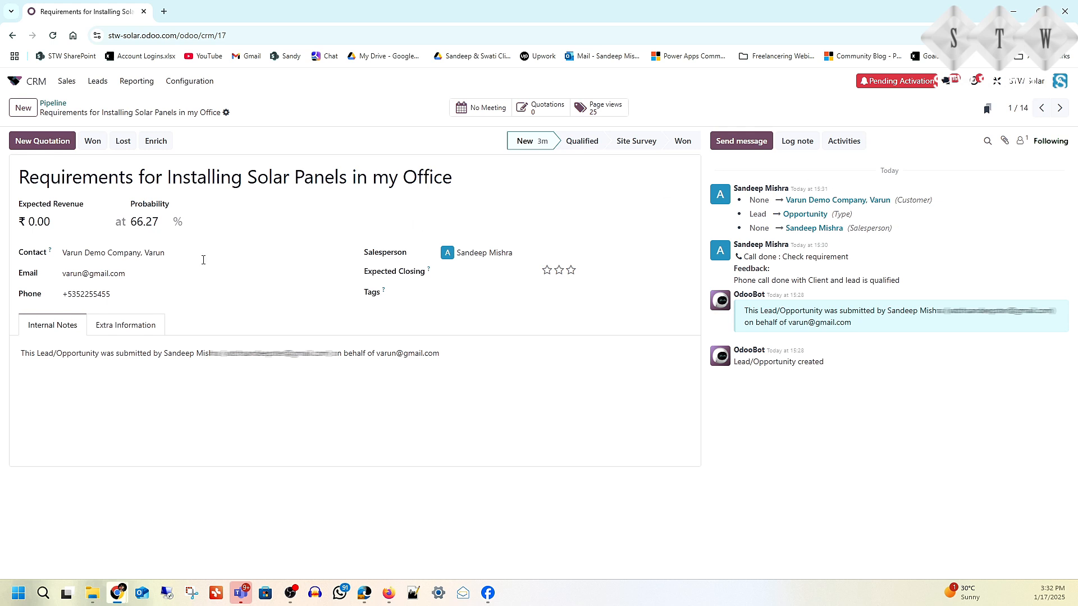
Step: Drag the solar panels opportunity card from New to Qualified on the pipeline and open it
click(61, 107)
mouse_move(91, 189)
mouse_down()
mouse_move(315, 279)
mouse_move(273, 206)
mouse_move(276, 191)
mouse_move(90, 188)
mouse_move(102, 194)
mouse_up()
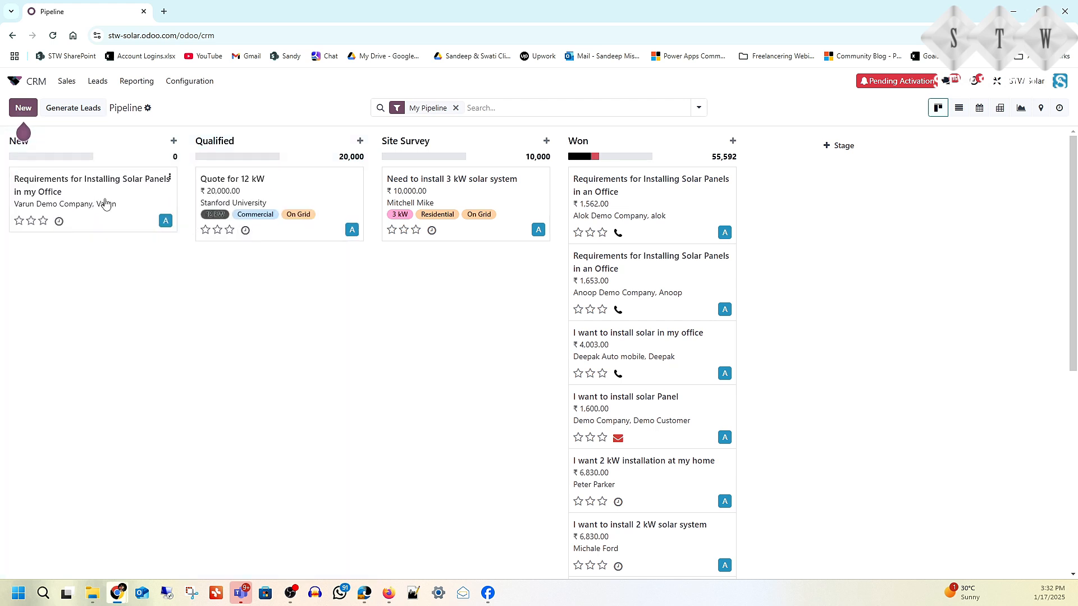
click(104, 186)
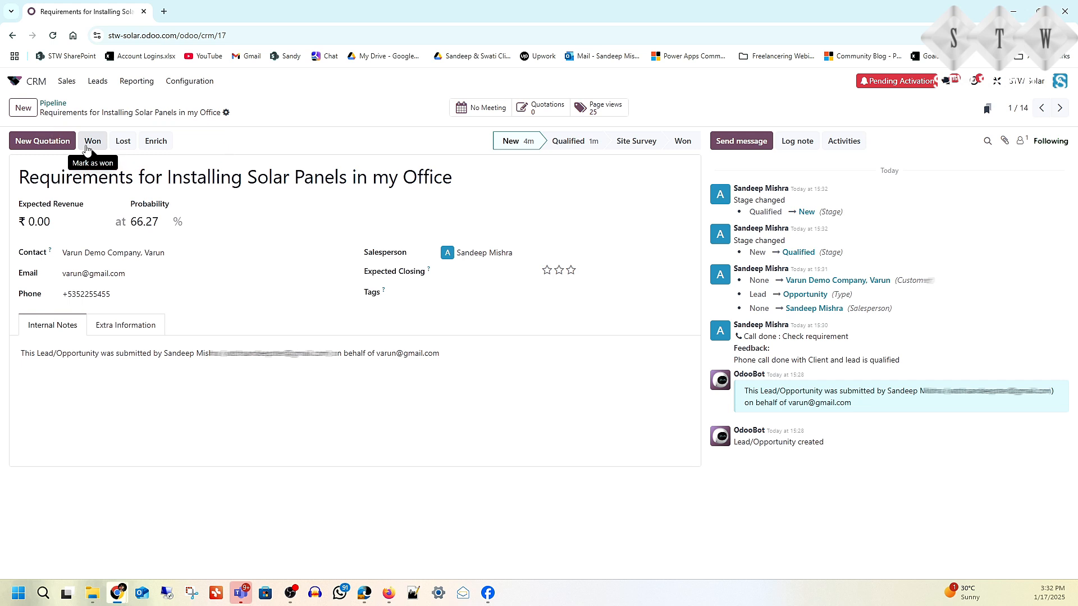
click(53, 104)
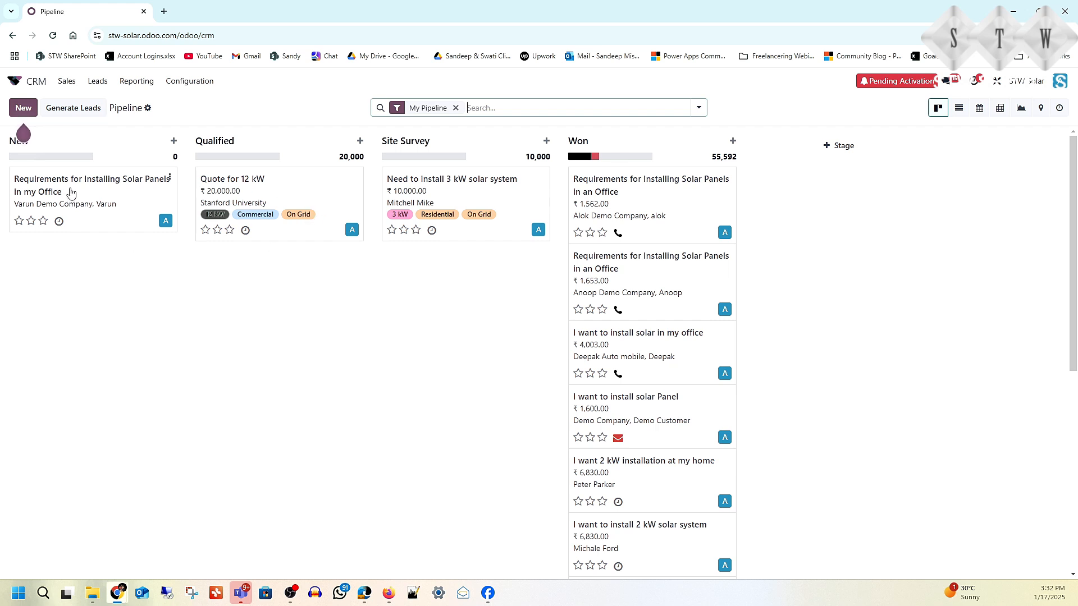
drag(70, 193, 253, 270)
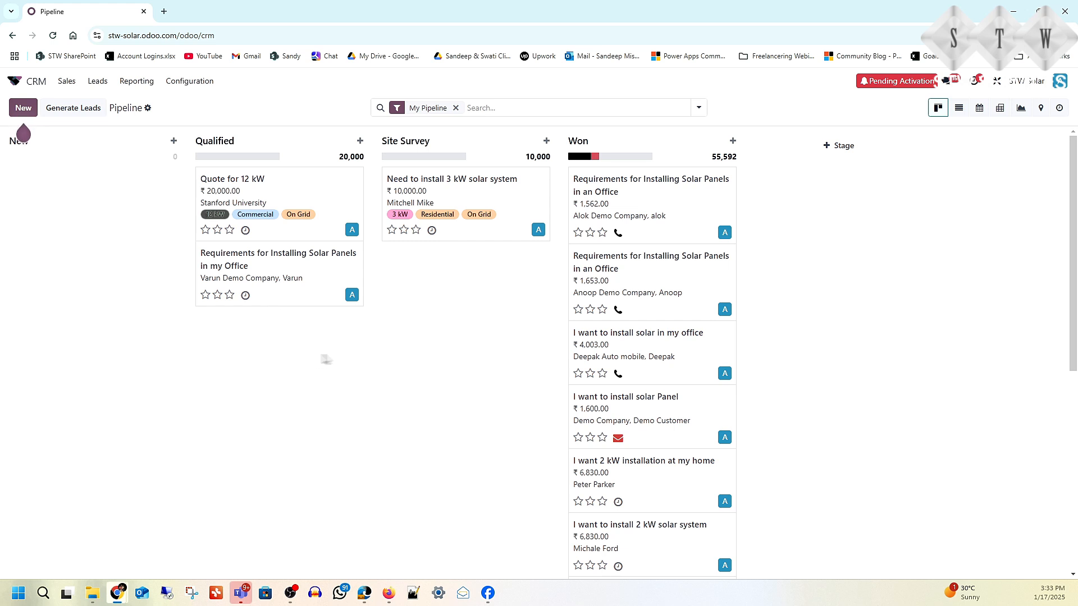
click(303, 262)
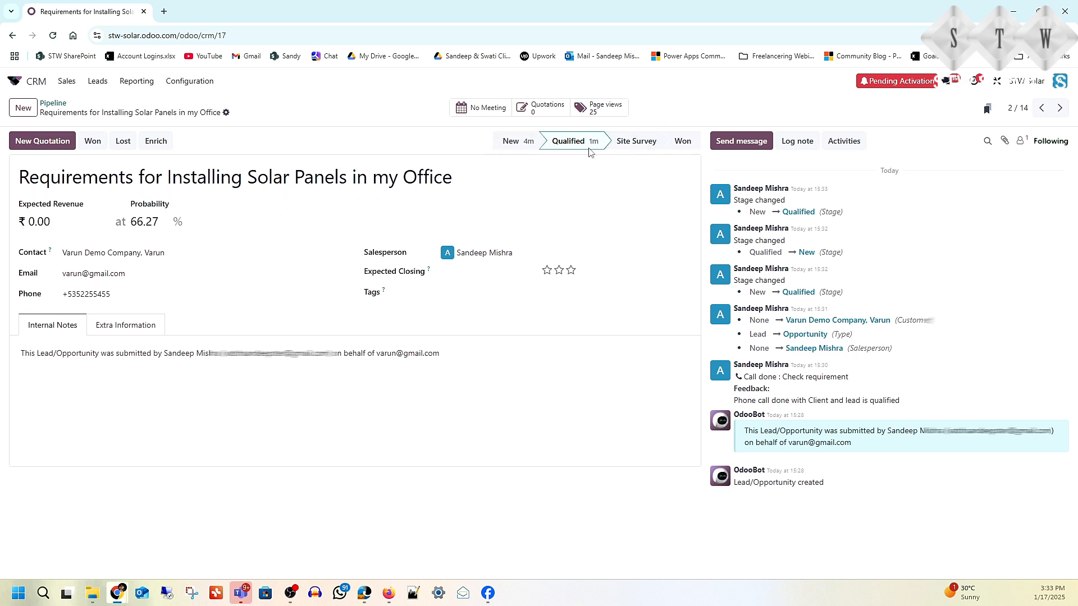
Step: Advance the opportunity to the Site Survey stage and reopen it from the pipeline
click(634, 146)
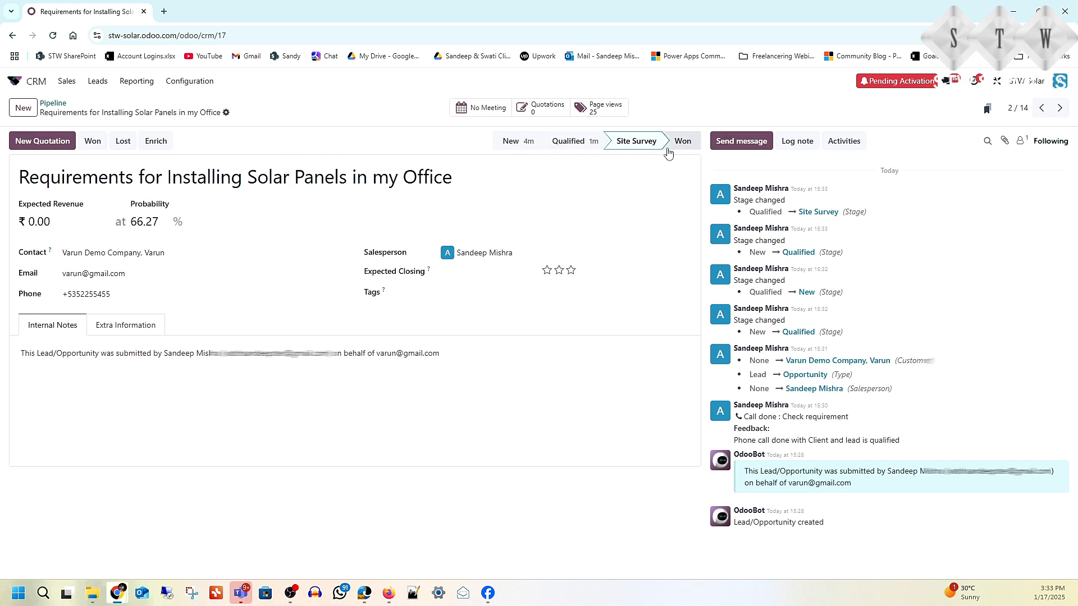
click(63, 108)
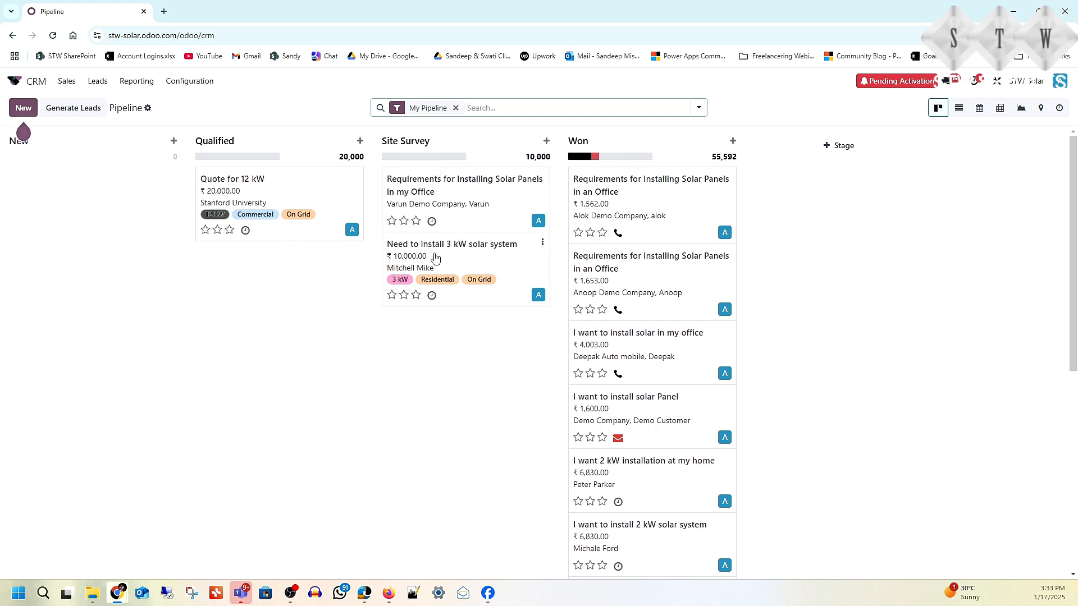
click(479, 181)
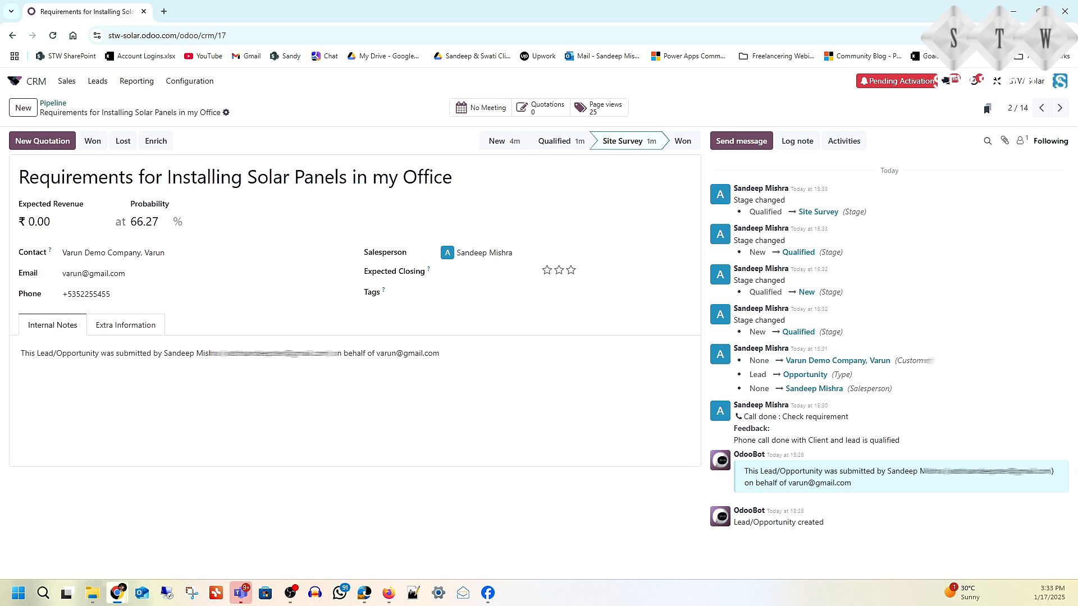
Step: Replace the internal notes with the pasted solar installation requirements checklist and save
key(alt+Tab)
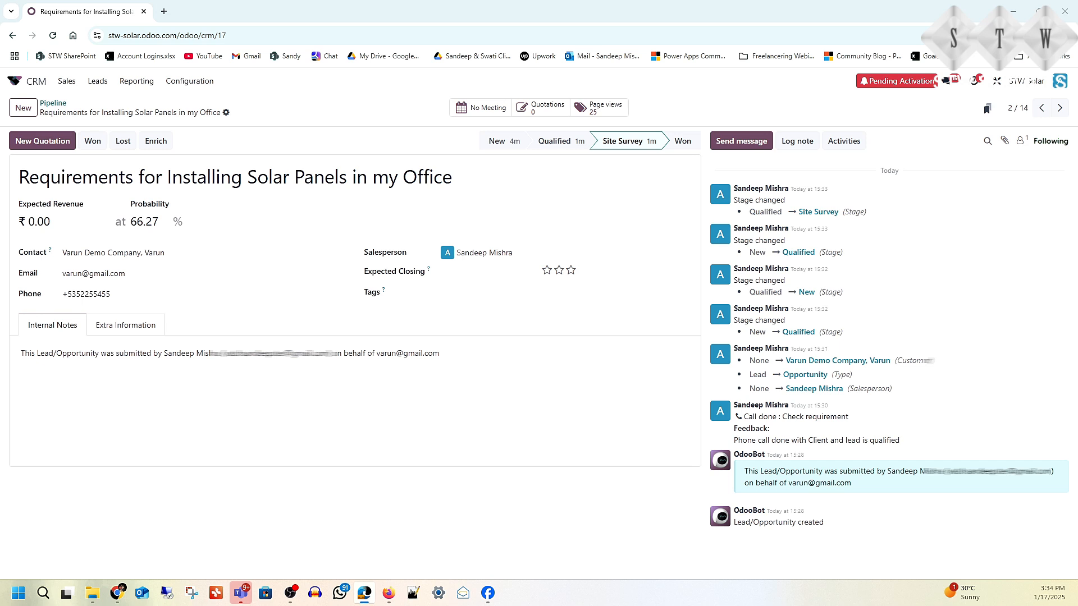
click(191, 364)
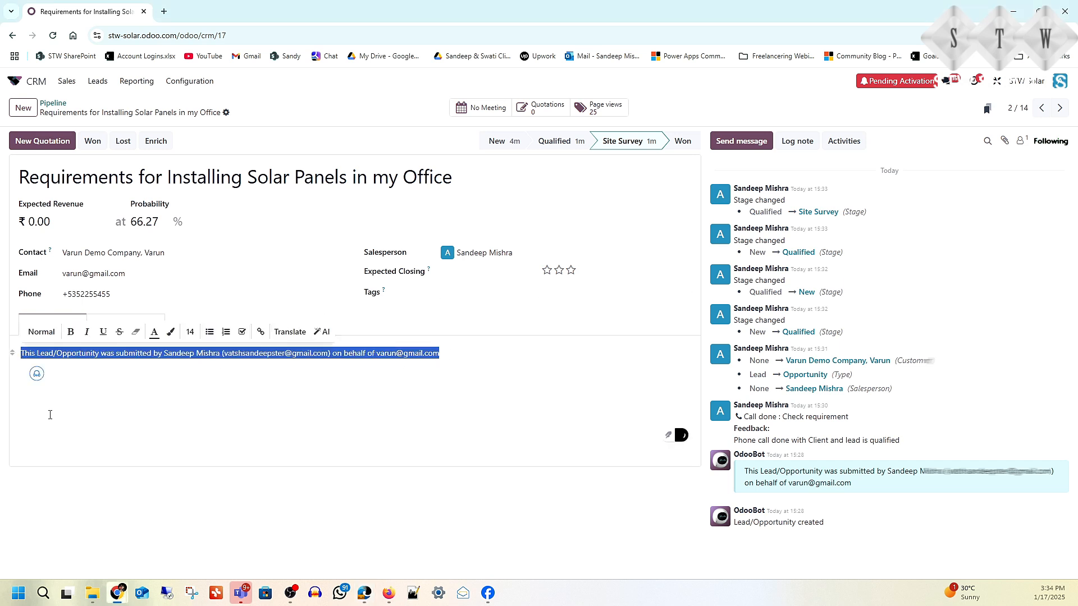
key(ctrl+v)
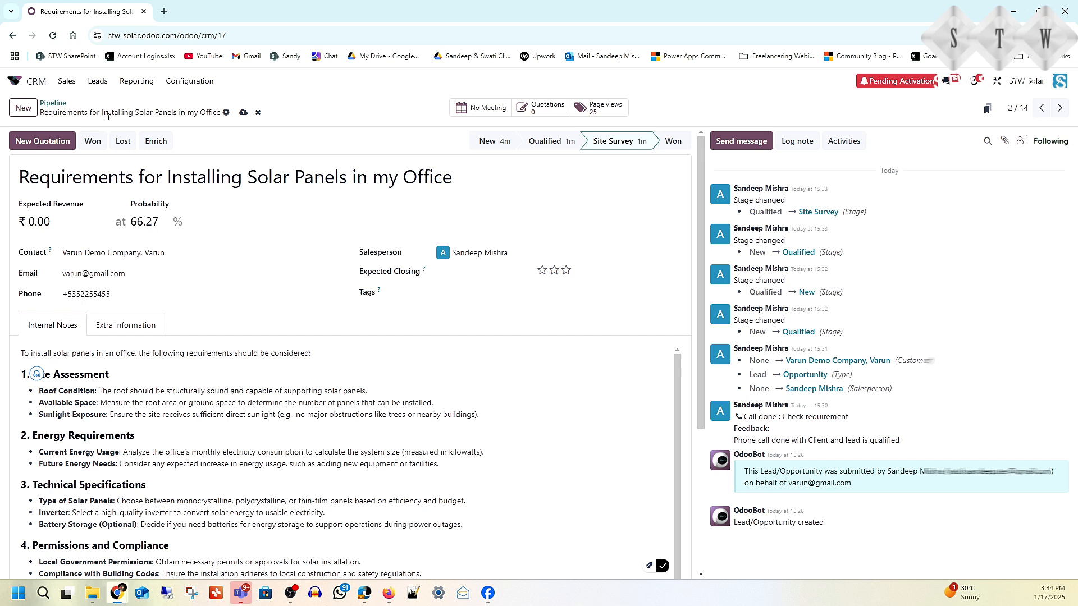
click(244, 112)
scroll(161, 356, down, 1)
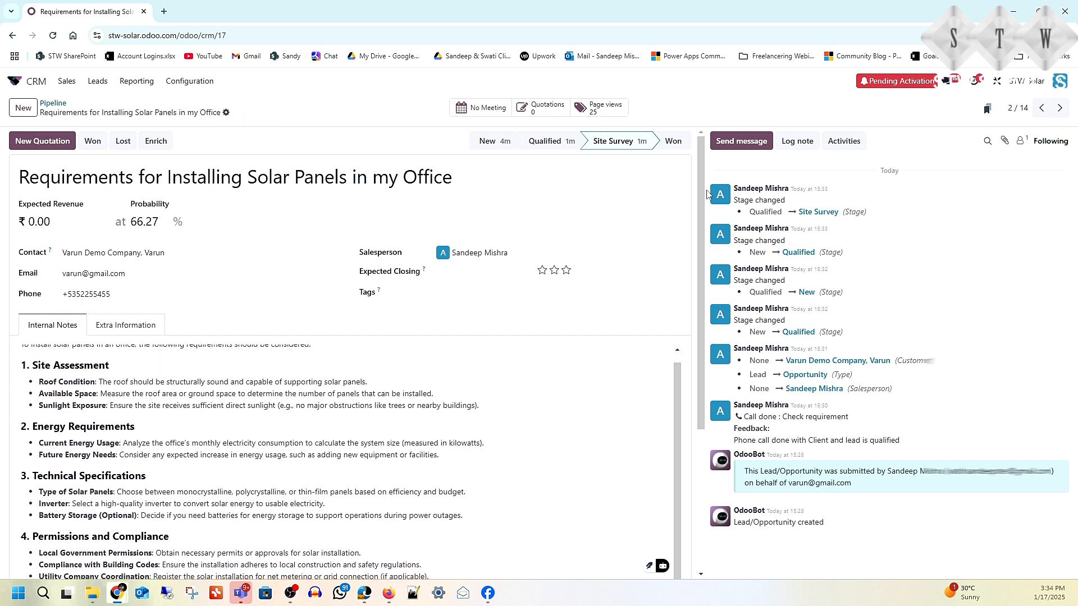
click(840, 145)
Step: Book a Meeting activity on Monday 20 January, 09:30–10:30, in the calendar, then return to the opportunity
click(526, 298)
click(366, 347)
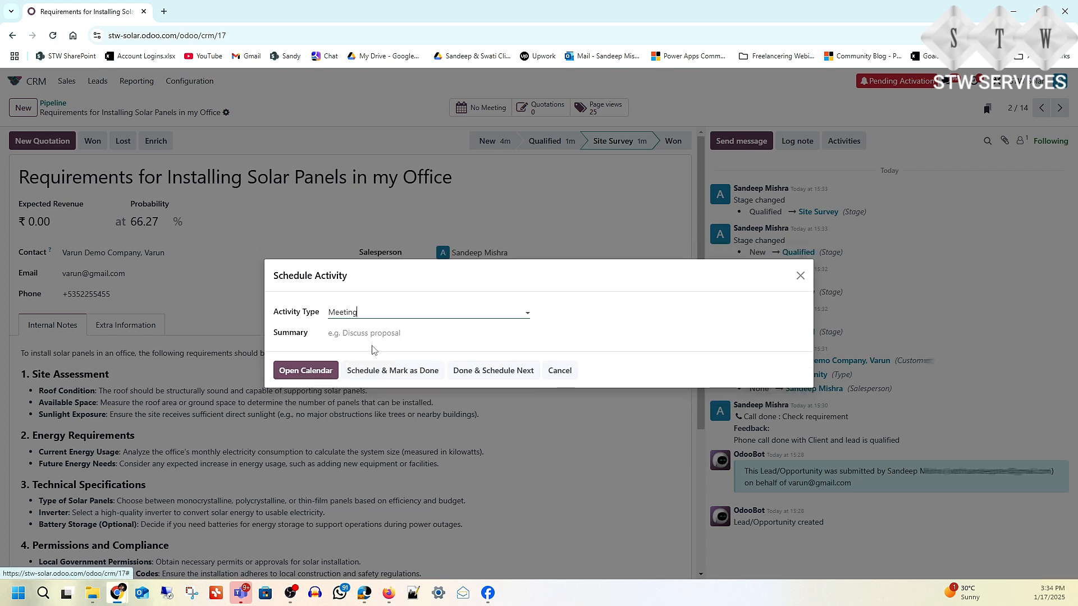
click(313, 373)
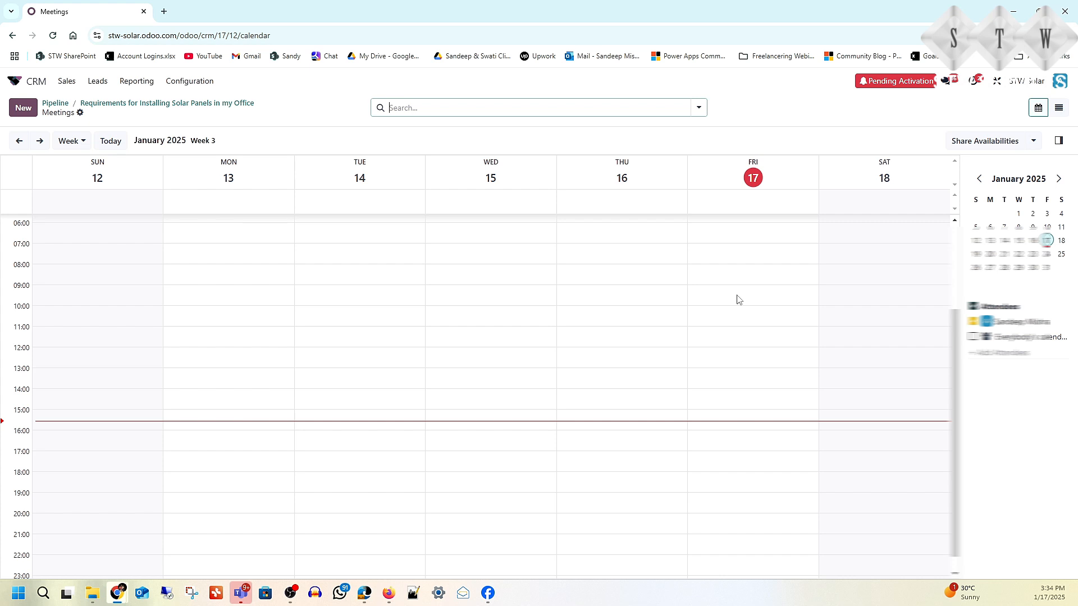
click(39, 140)
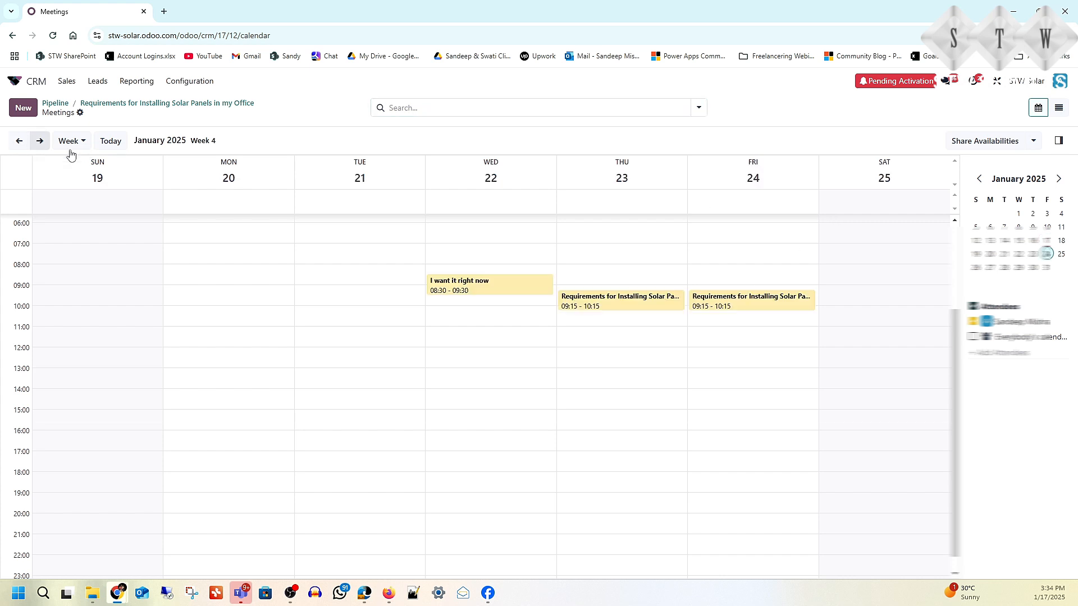
click(233, 299)
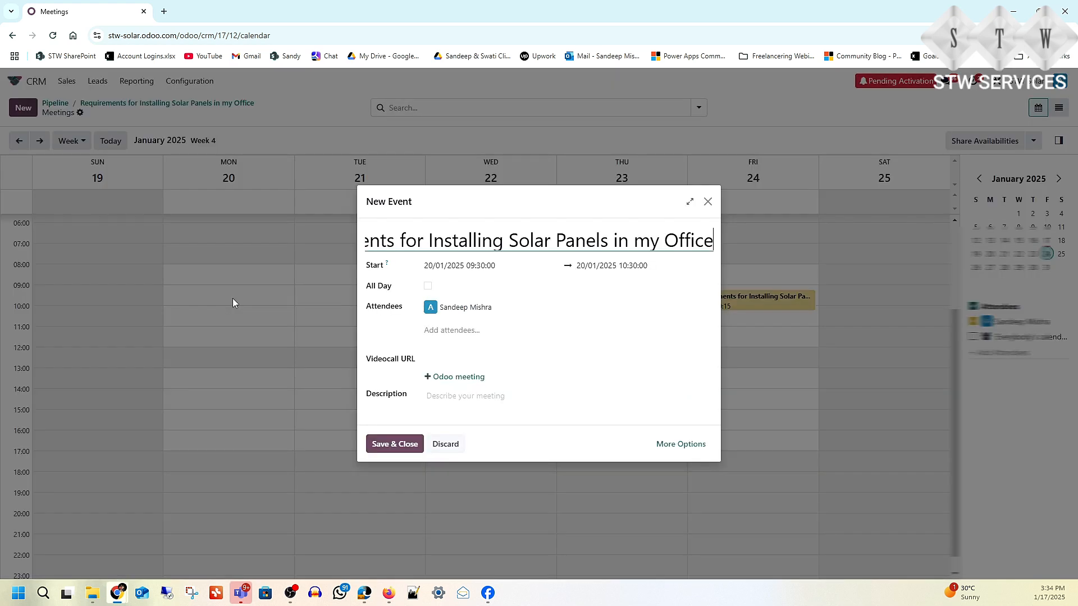
click(389, 447)
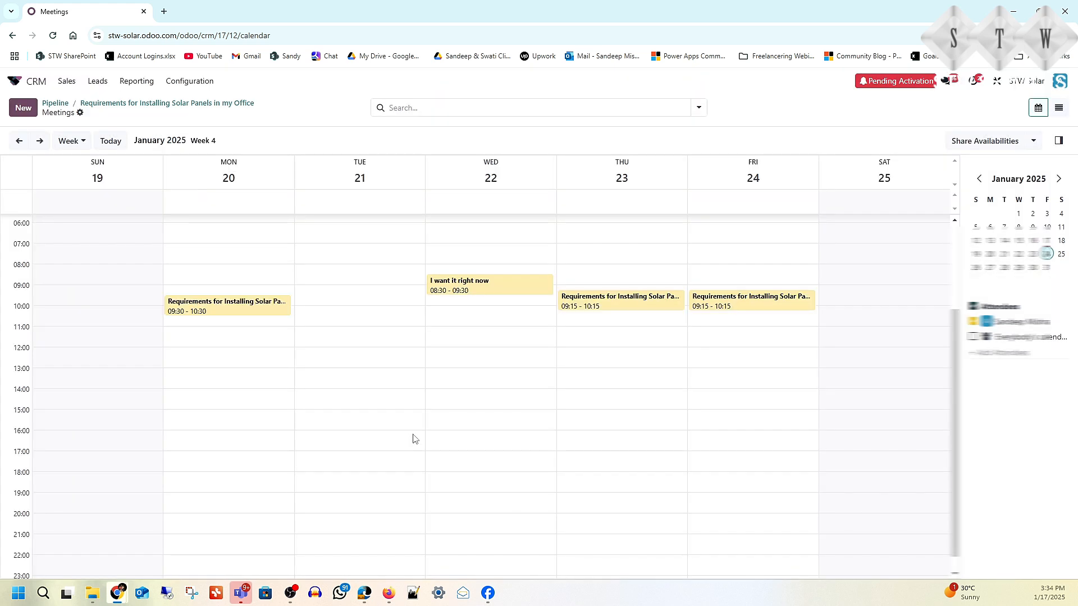
click(112, 104)
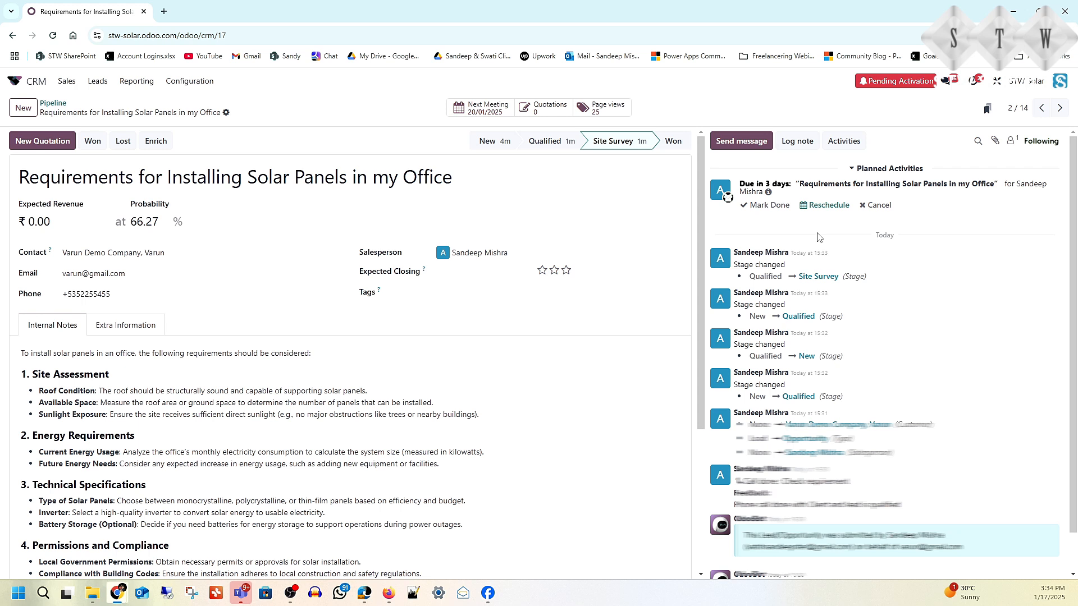
Step: Schedule a 'Create Quotation' activity noting to share the quotation with the client before next Monday
click(844, 141)
click(255, 333)
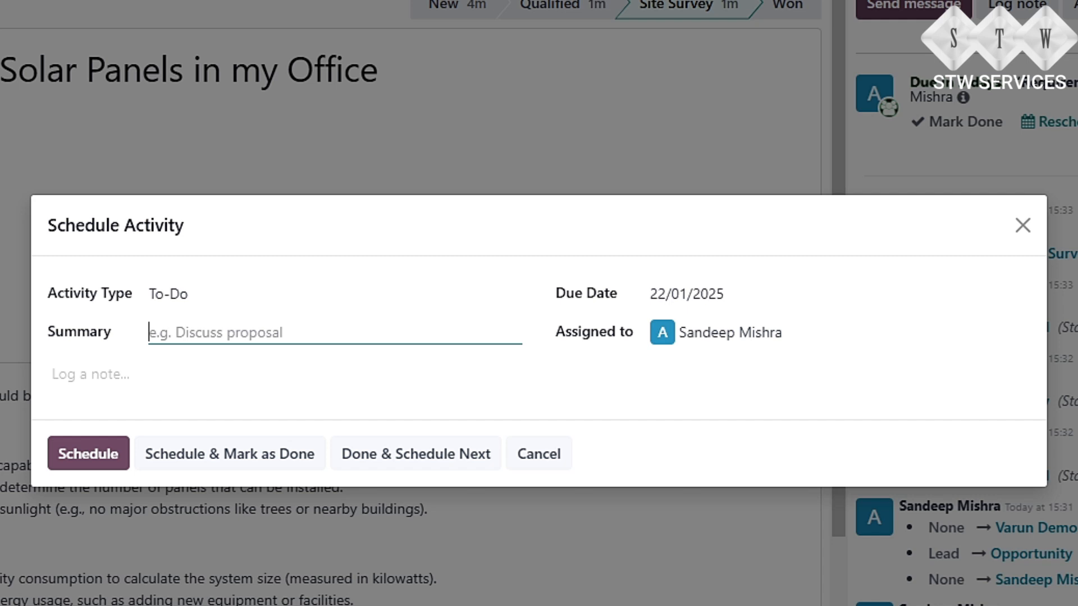
text(Create Au)
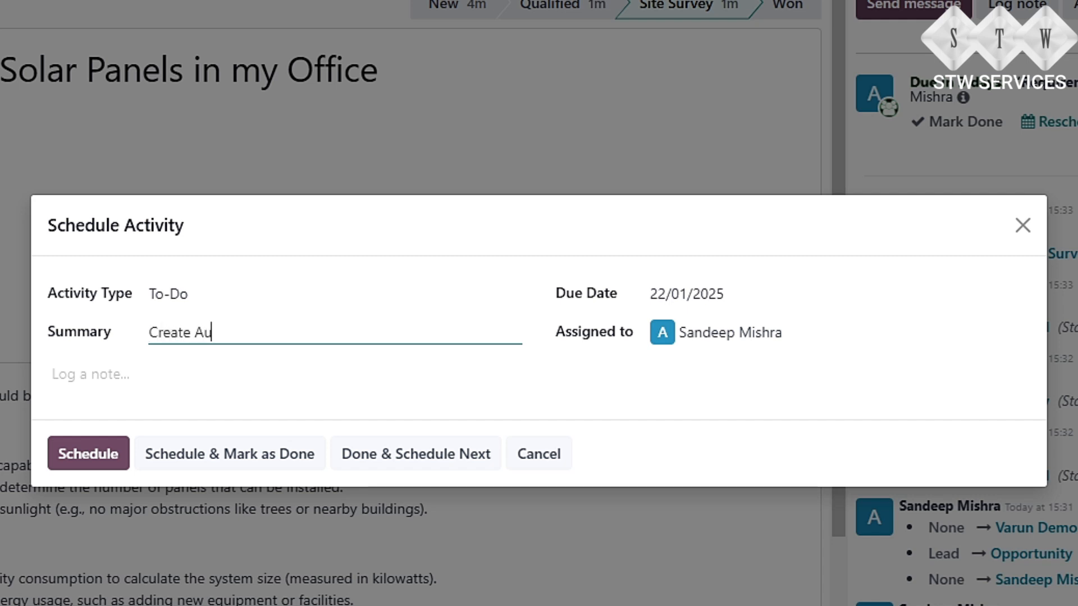
text(o)
key(BackSpace)
key(BackSpace)
text(uotation)
click(207, 332)
key(BackSpace)
text(Q)
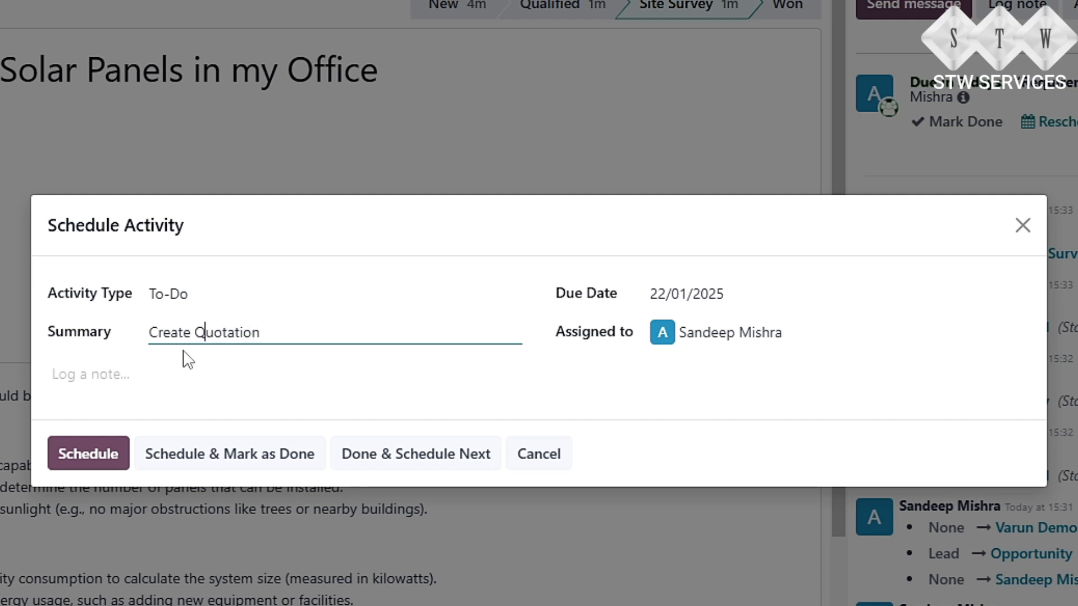
click(135, 374)
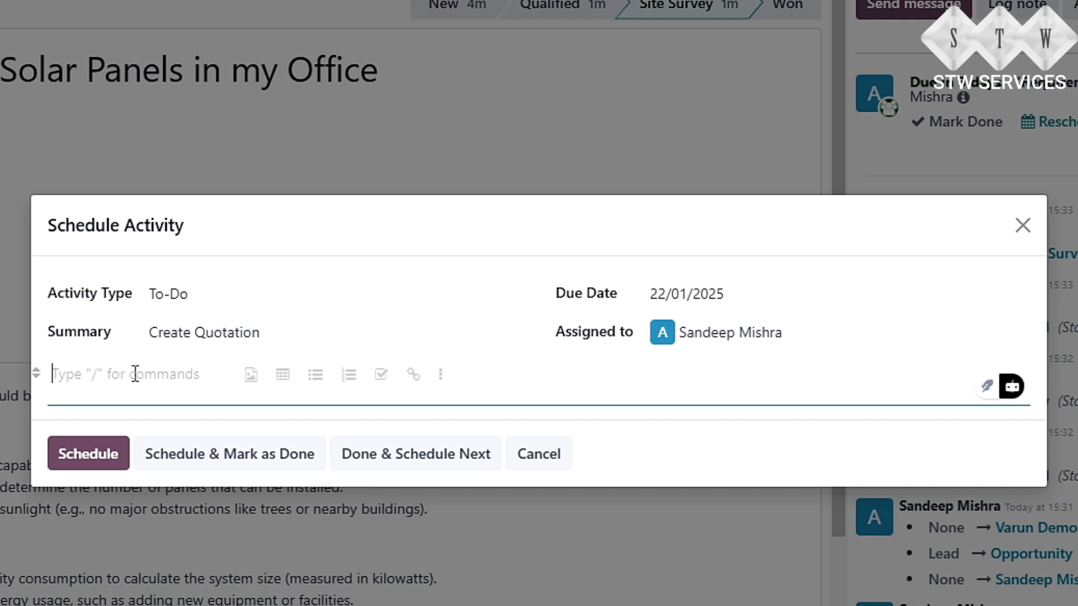
text(Plea)
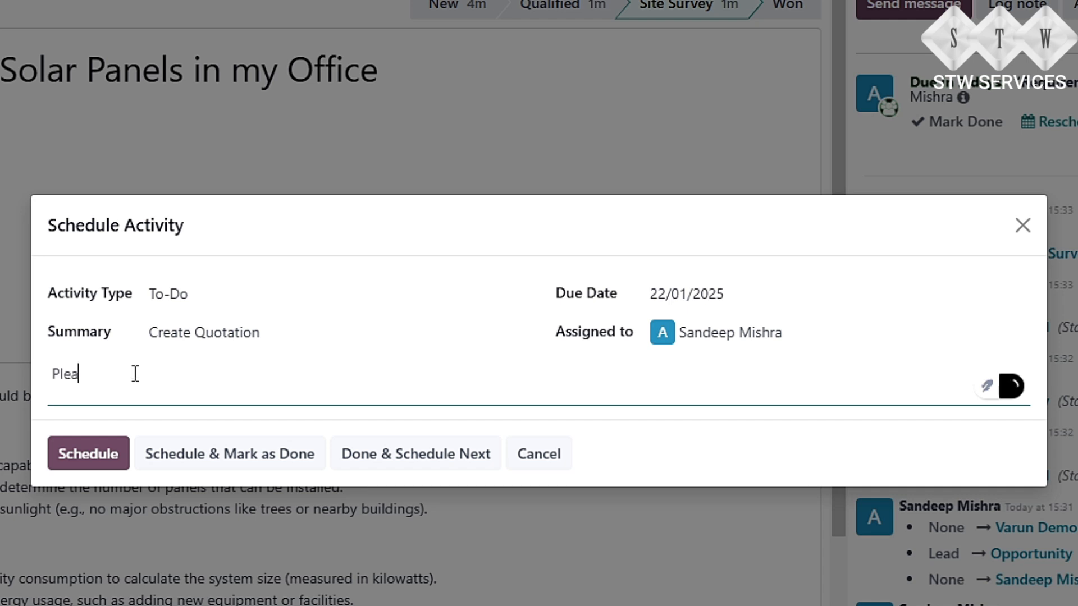
text(se create au)
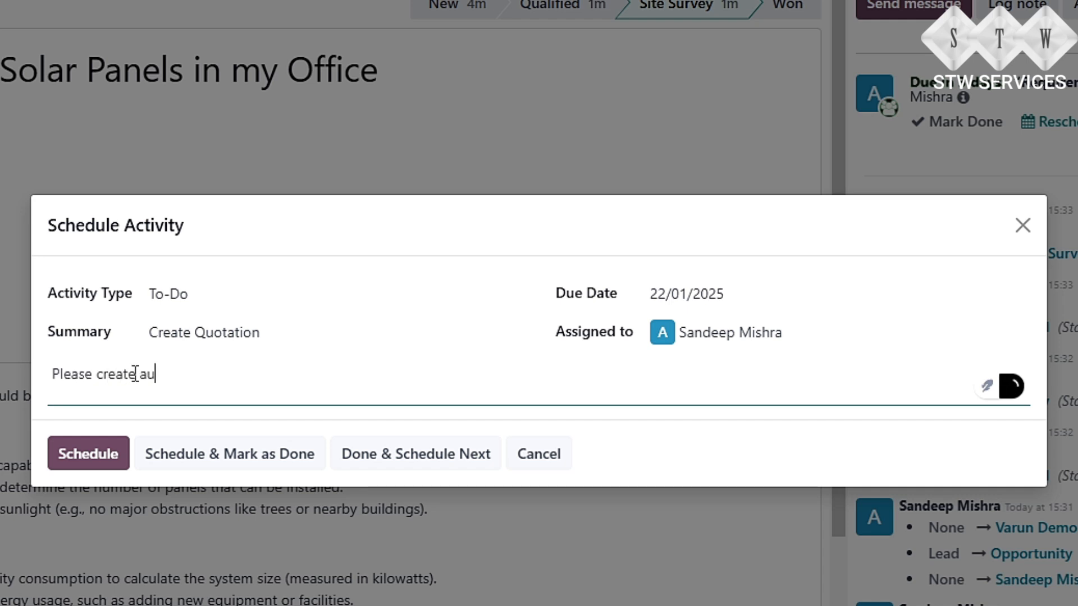
text(otation)
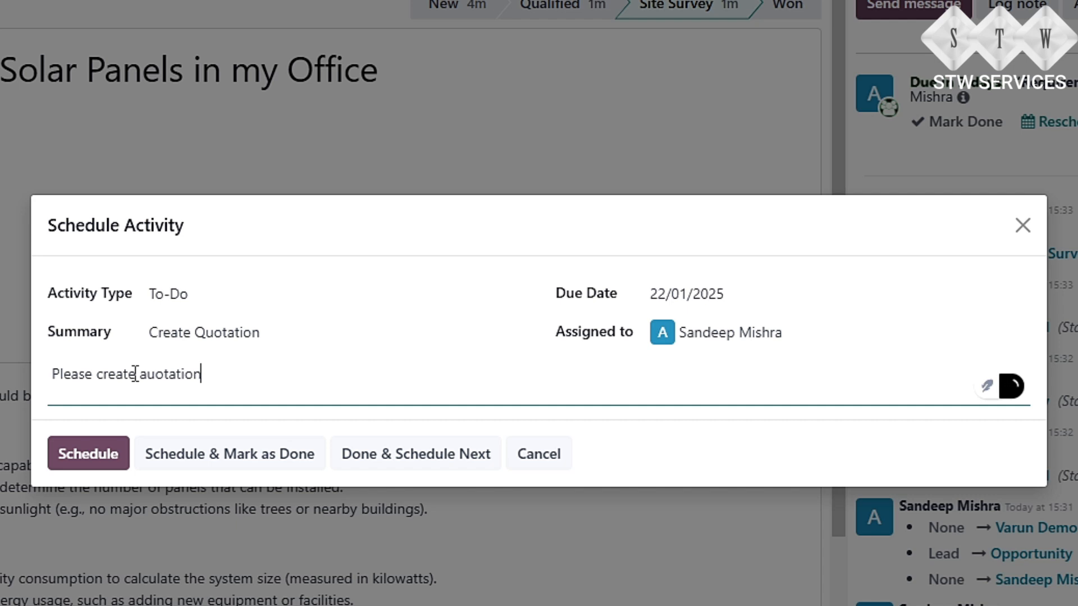
text( and share wit)
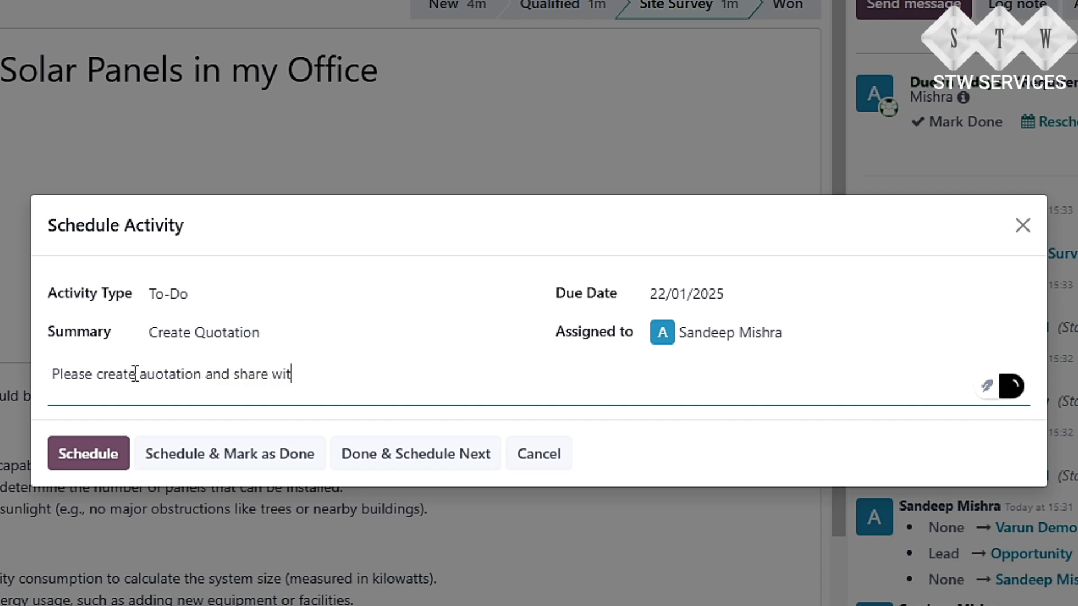
text(h client before next monday)
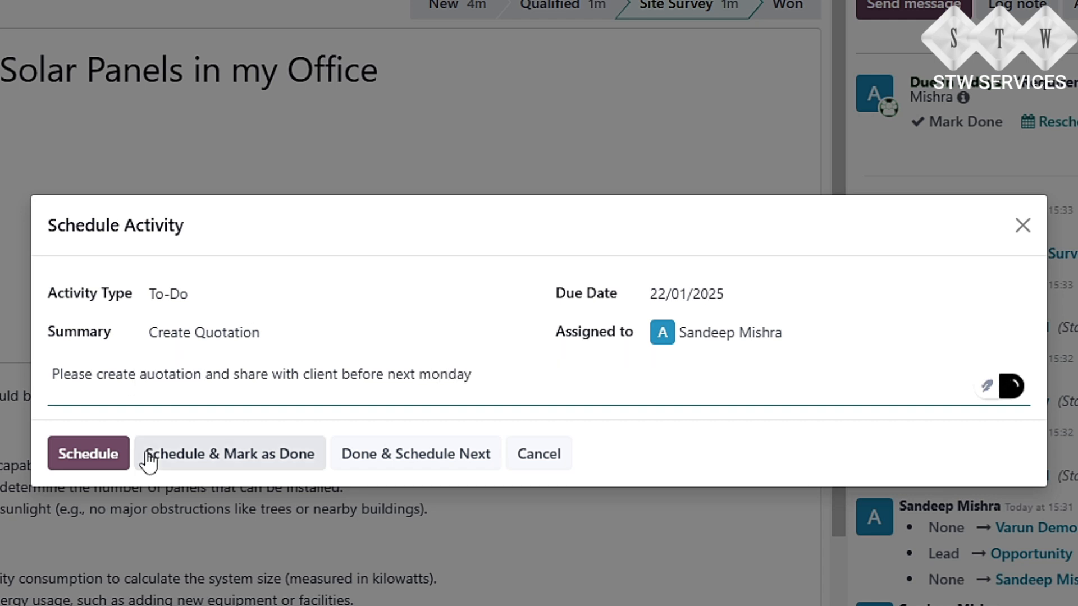
click(88, 454)
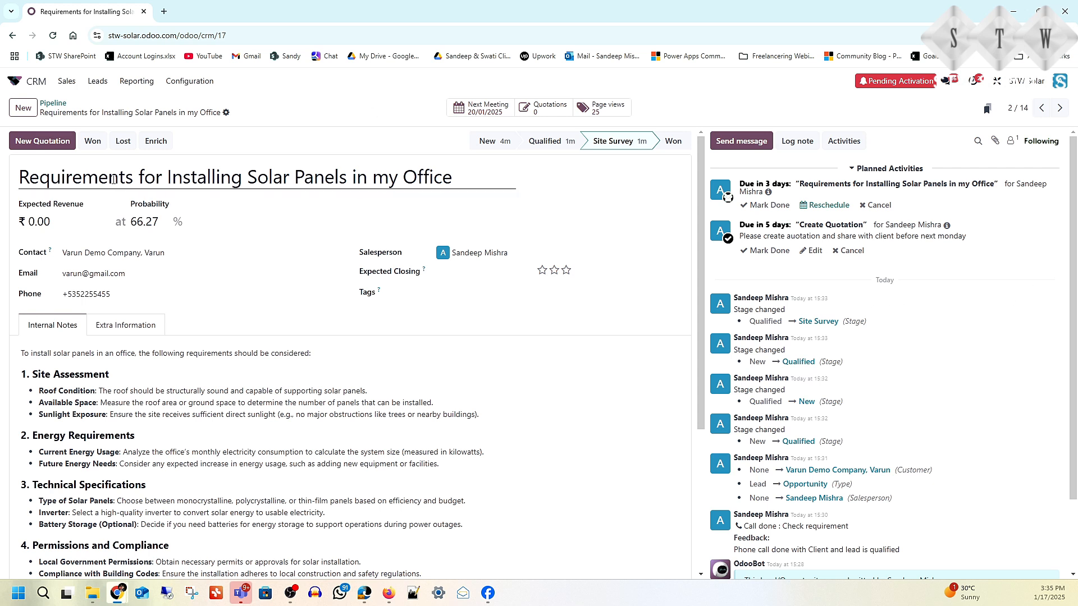
Step: Start a new quotation with ACDB, Battery and DC Wire order lines
click(39, 141)
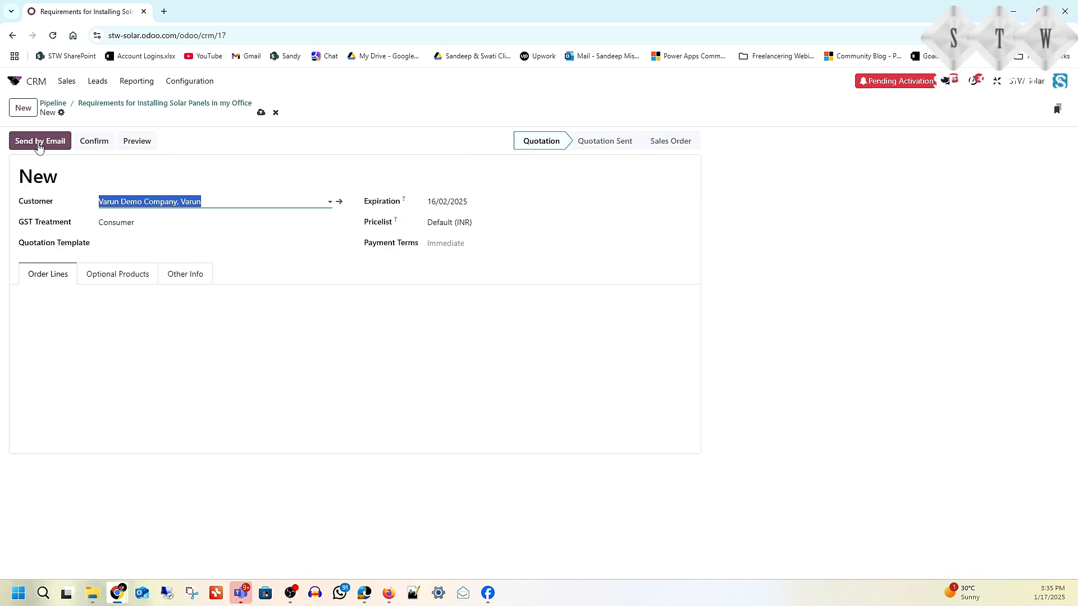
click(68, 321)
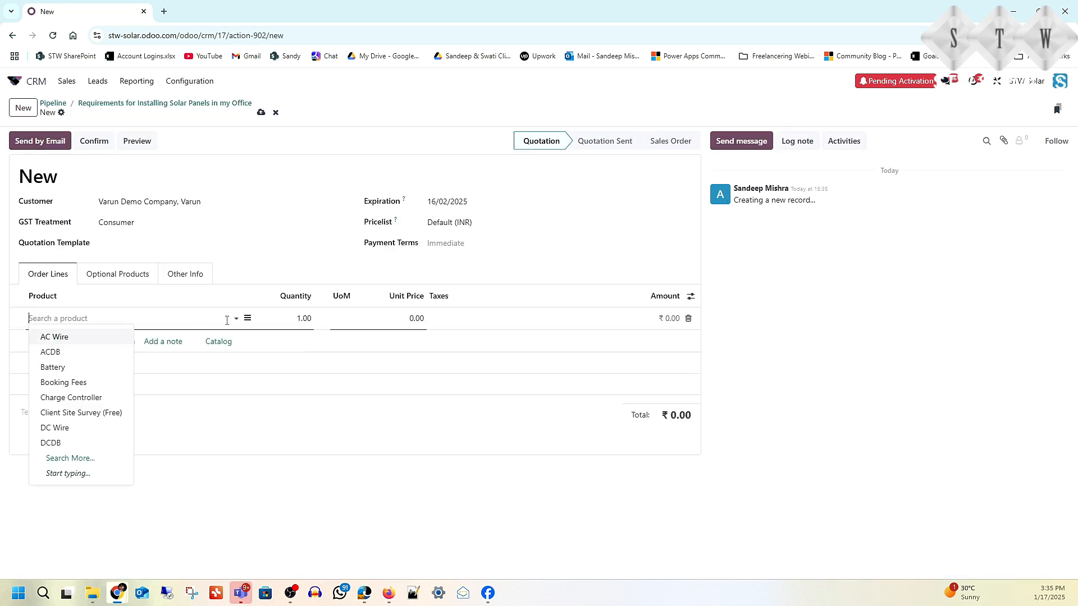
click(99, 353)
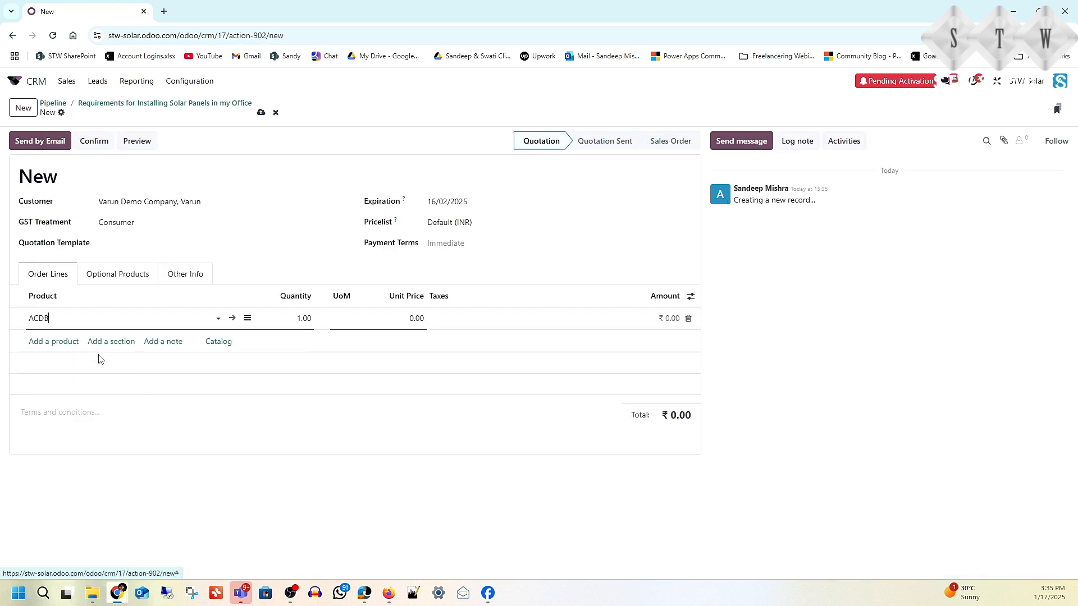
click(65, 341)
click(236, 341)
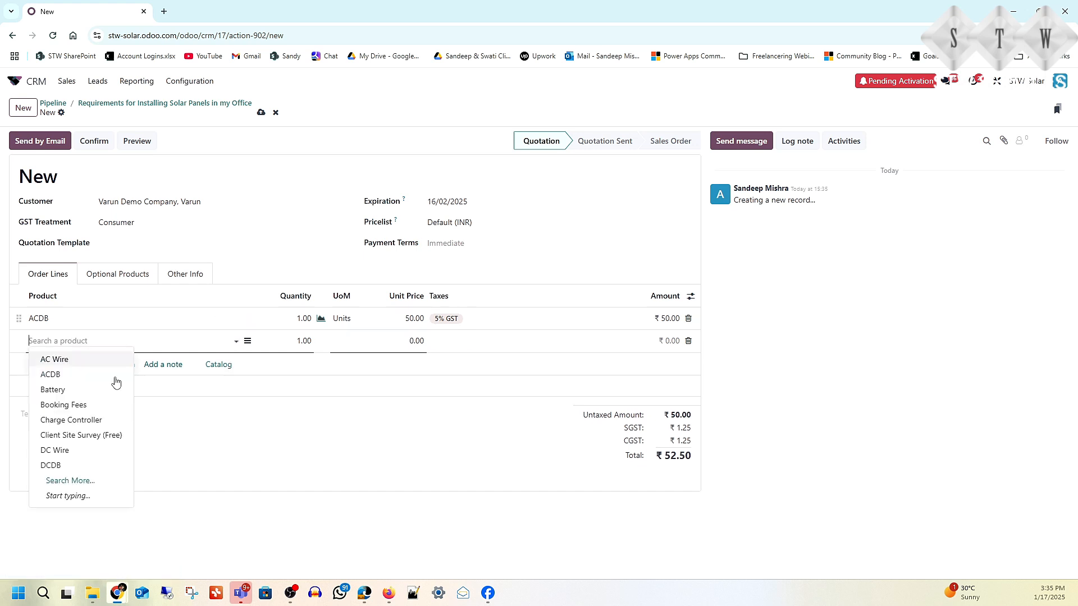
click(80, 390)
click(56, 366)
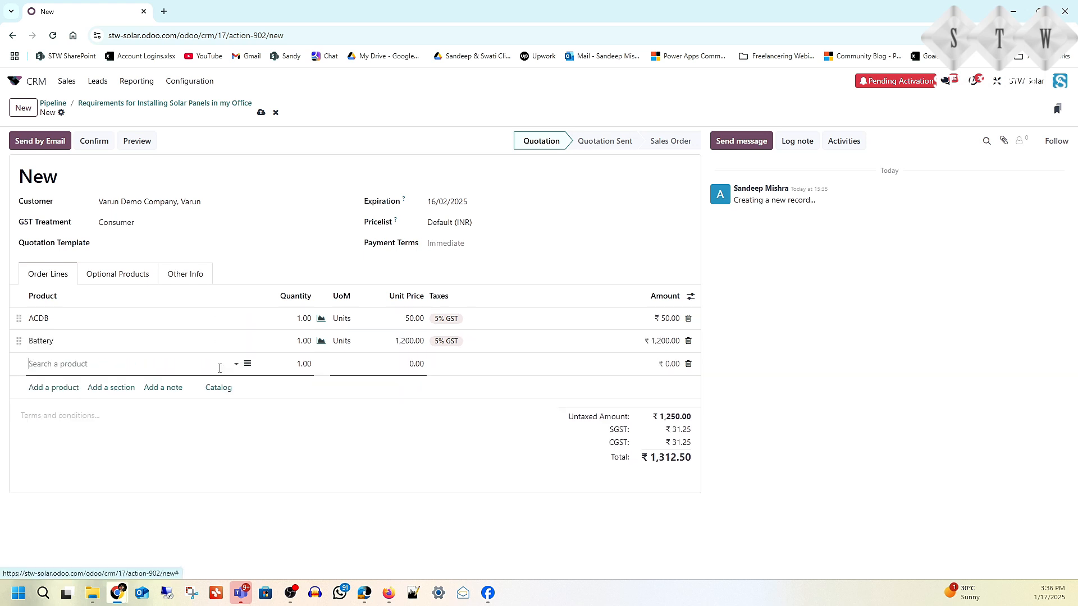
click(232, 365)
click(67, 473)
Step: Add AC Wire and Charge Controller lines, save quotation S00017 at ₹1,686.32, and draft its email
click(50, 390)
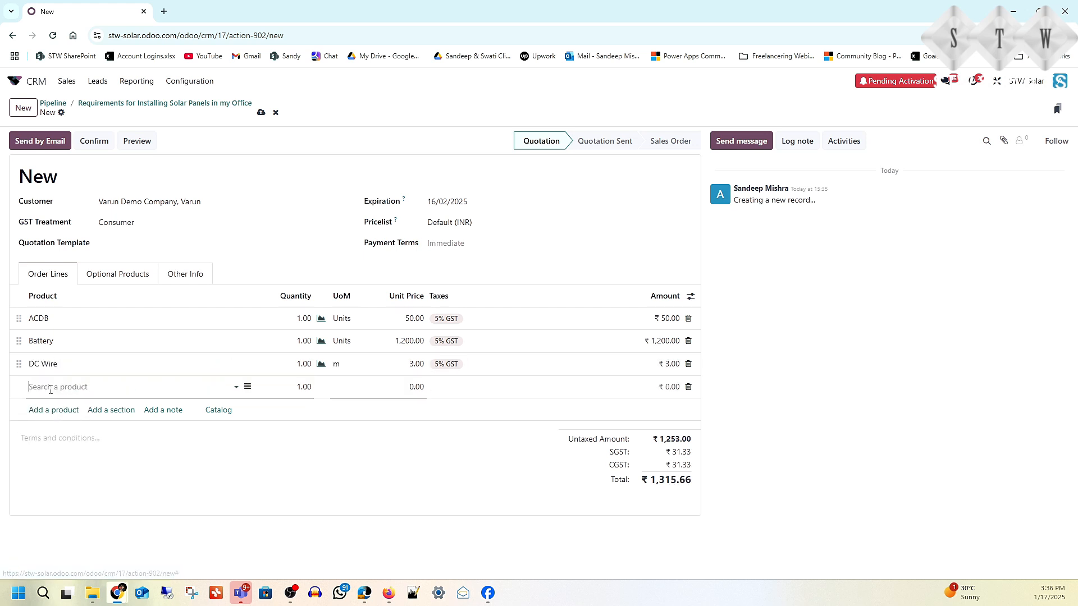
click(235, 387)
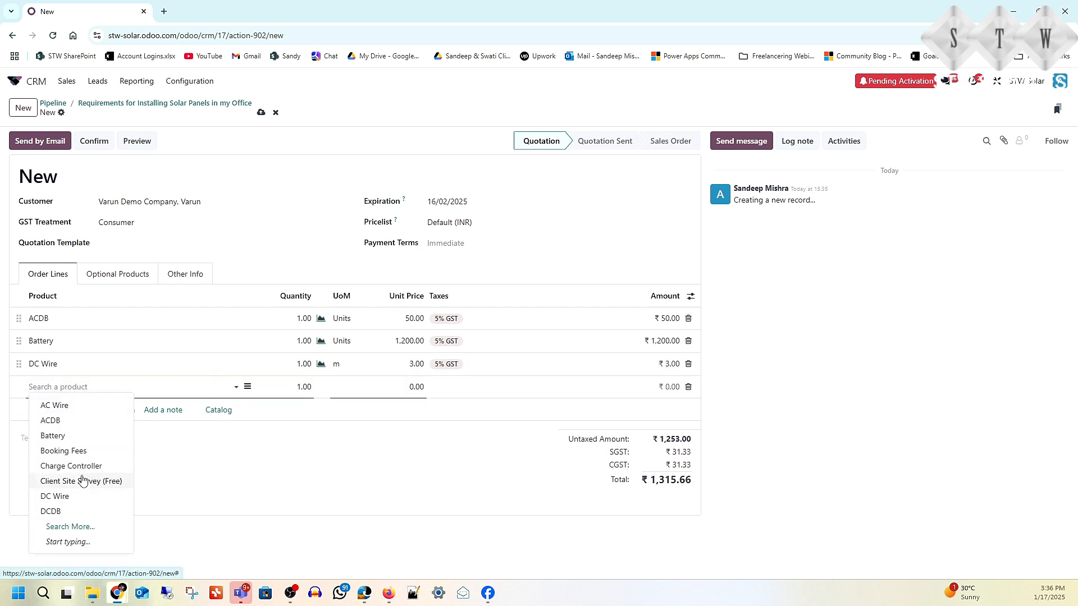
click(67, 405)
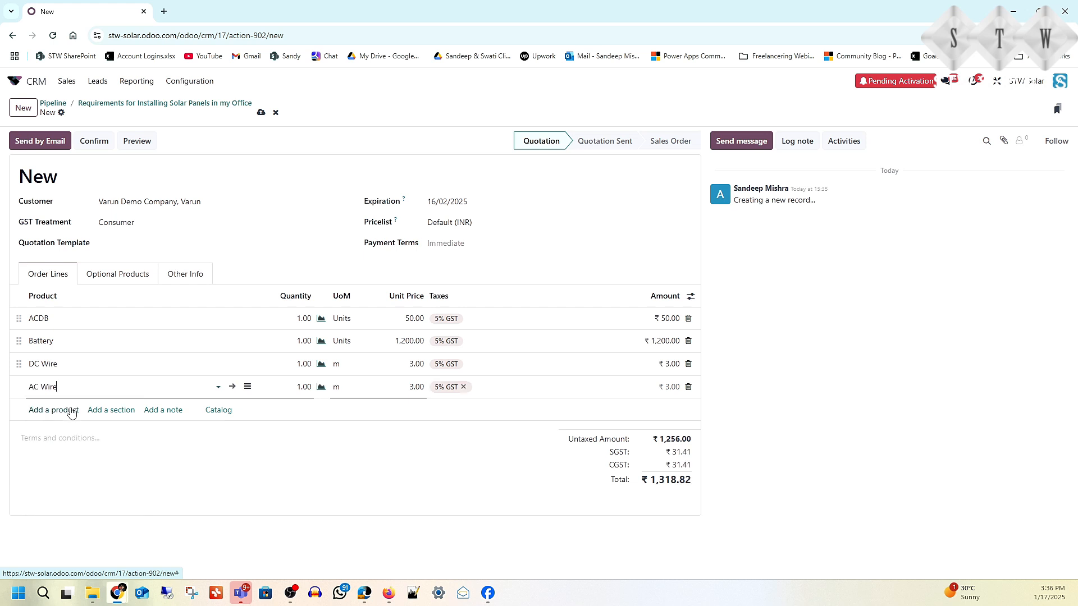
click(56, 410)
click(237, 411)
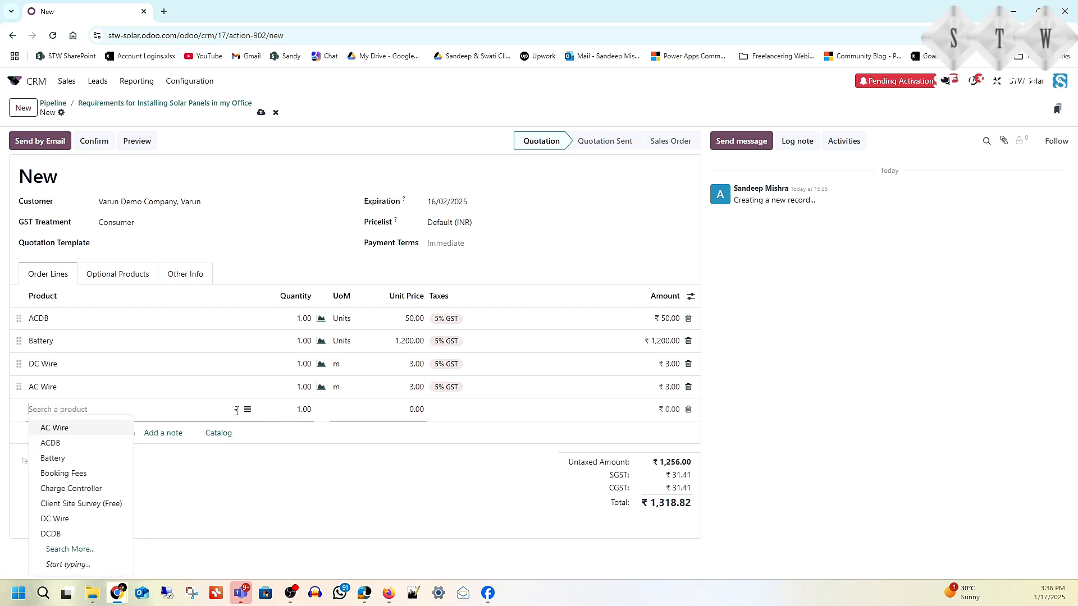
click(84, 489)
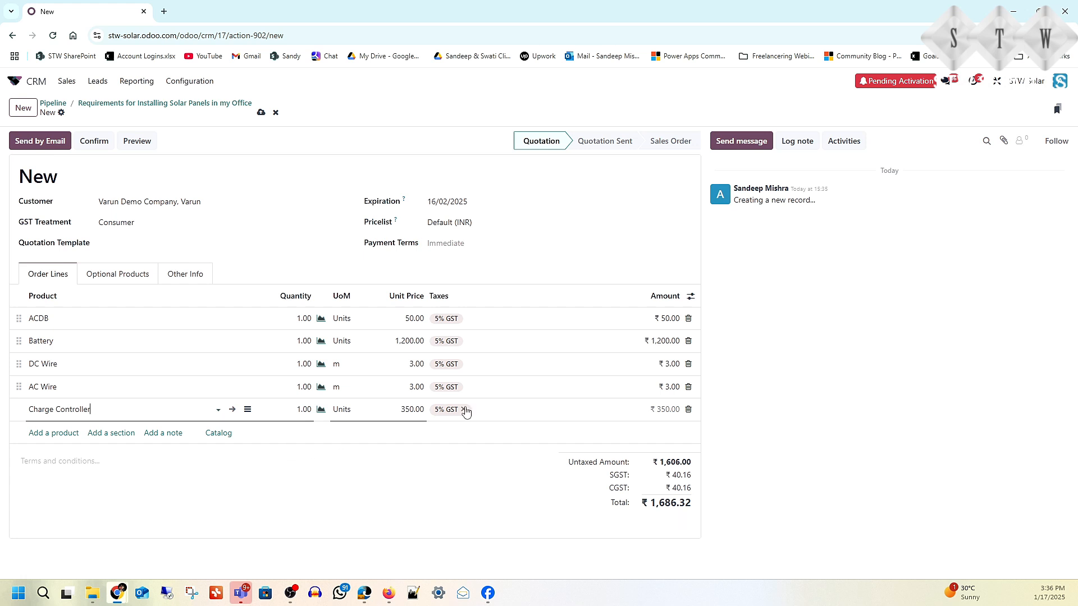
click(261, 113)
click(39, 143)
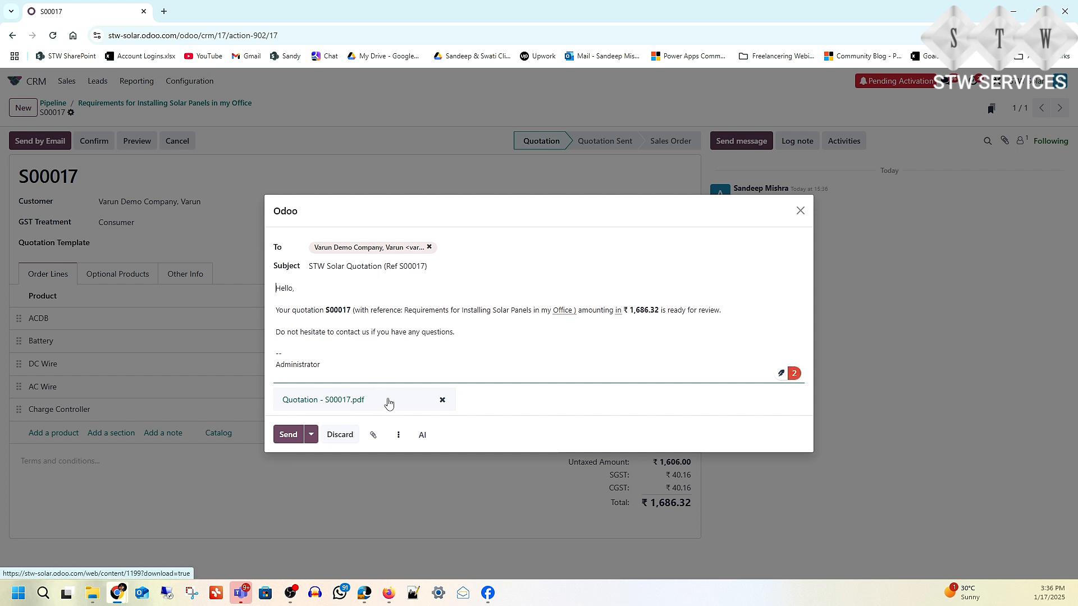
Step: Send the S00017 quotation email with its PDF to the customer
click(288, 435)
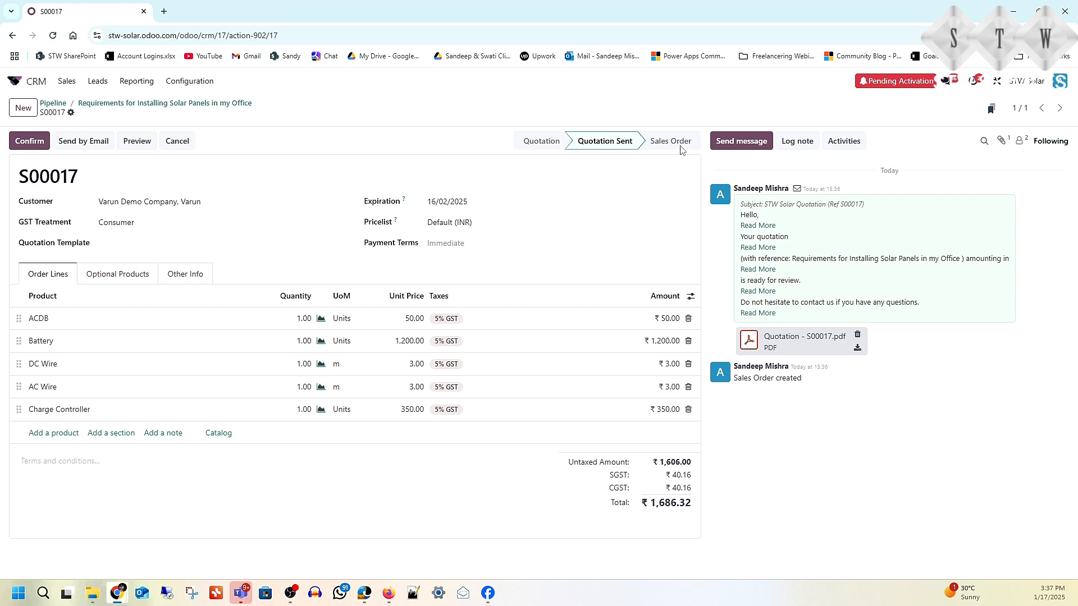
Step: Confirm S00017 as a sales order, then return through the opportunity to the home app grid
click(25, 141)
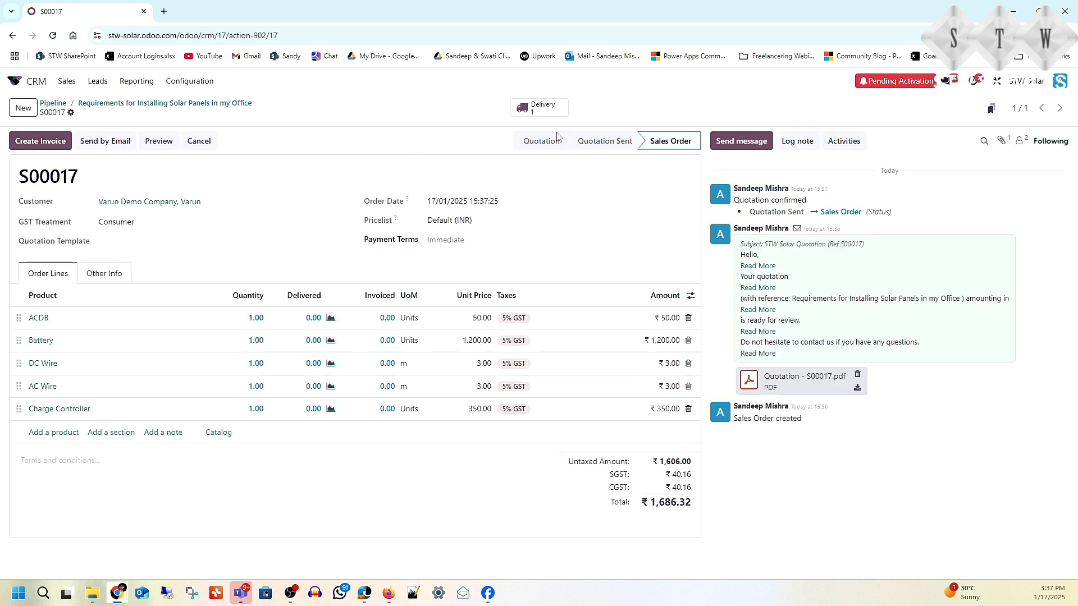
click(139, 104)
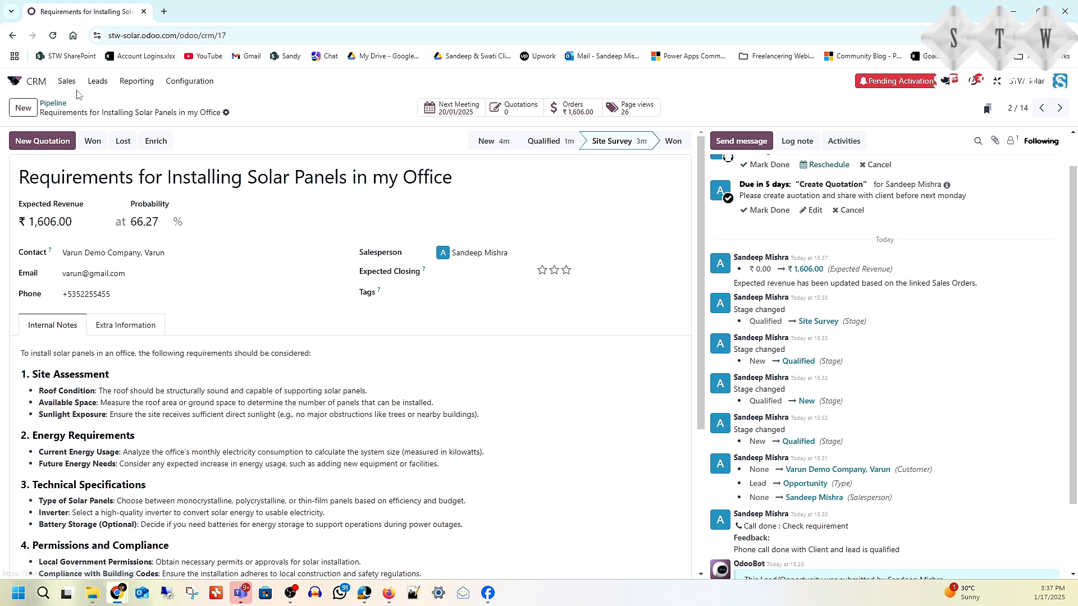
click(15, 85)
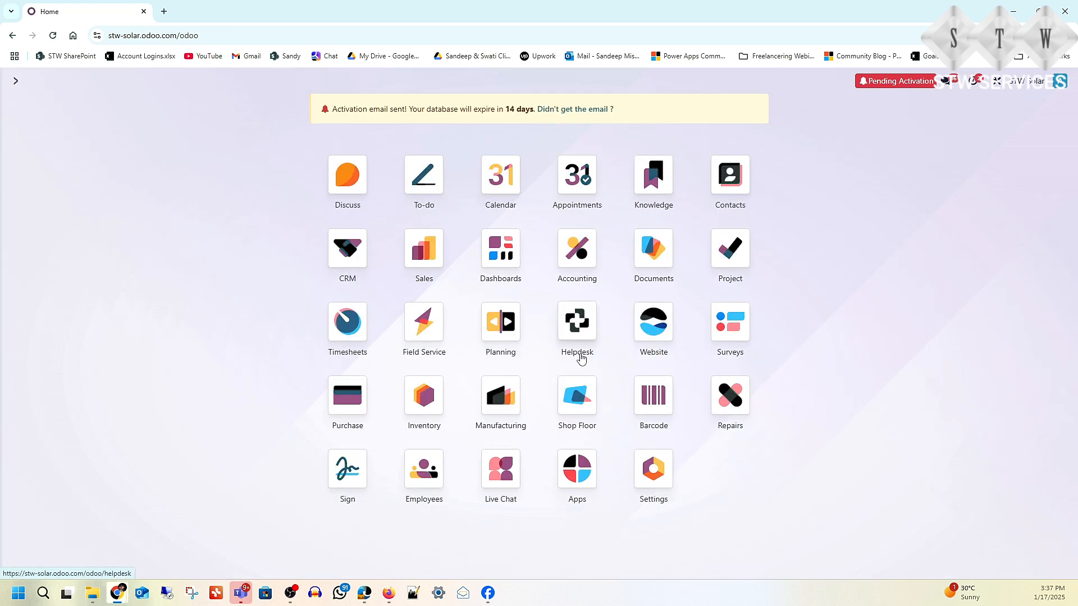
Step: Create a new Field Service task titled for installing solar panels at the customer's office
click(425, 331)
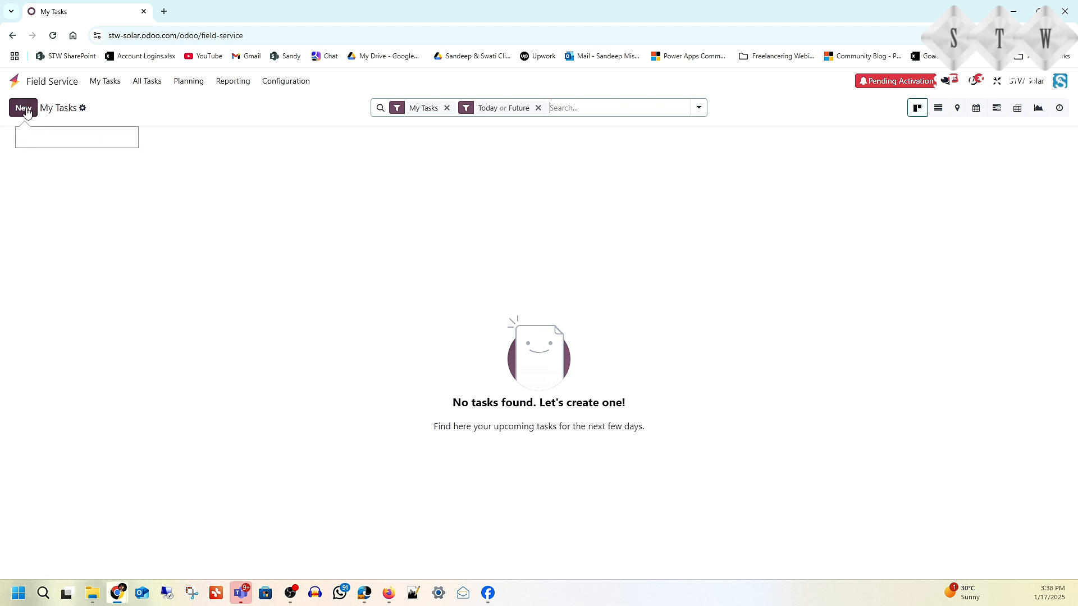
click(23, 108)
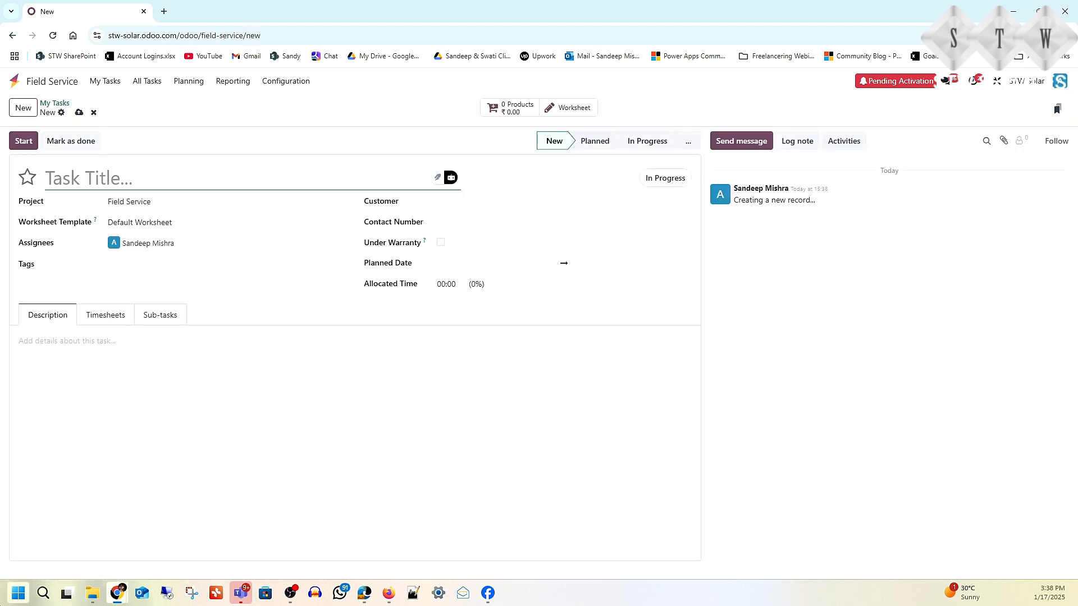
text(Install S)
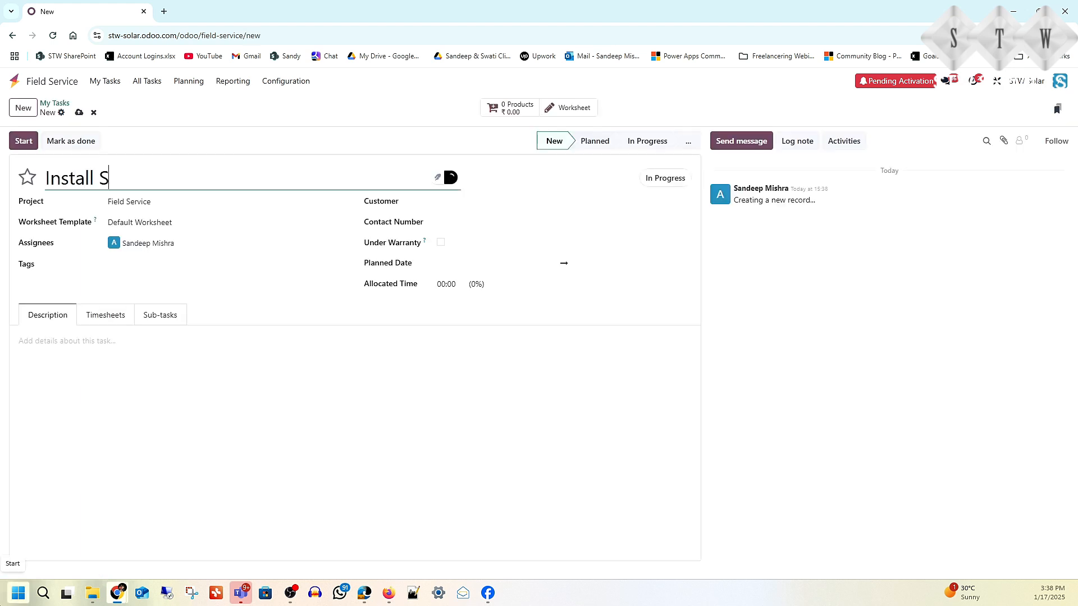
text(olar Panel )
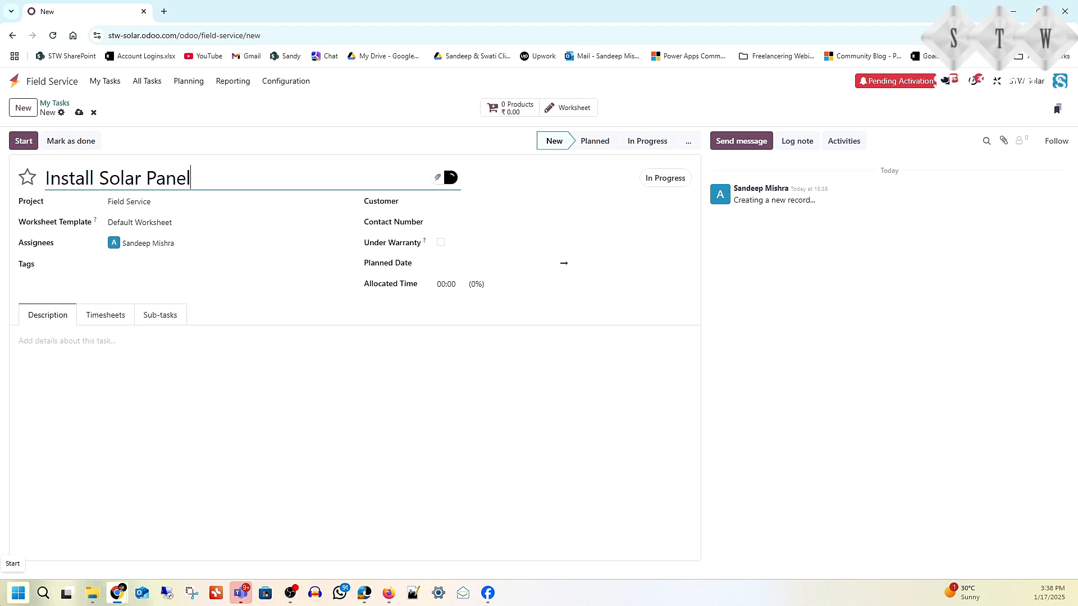
text(at Varun's Of)
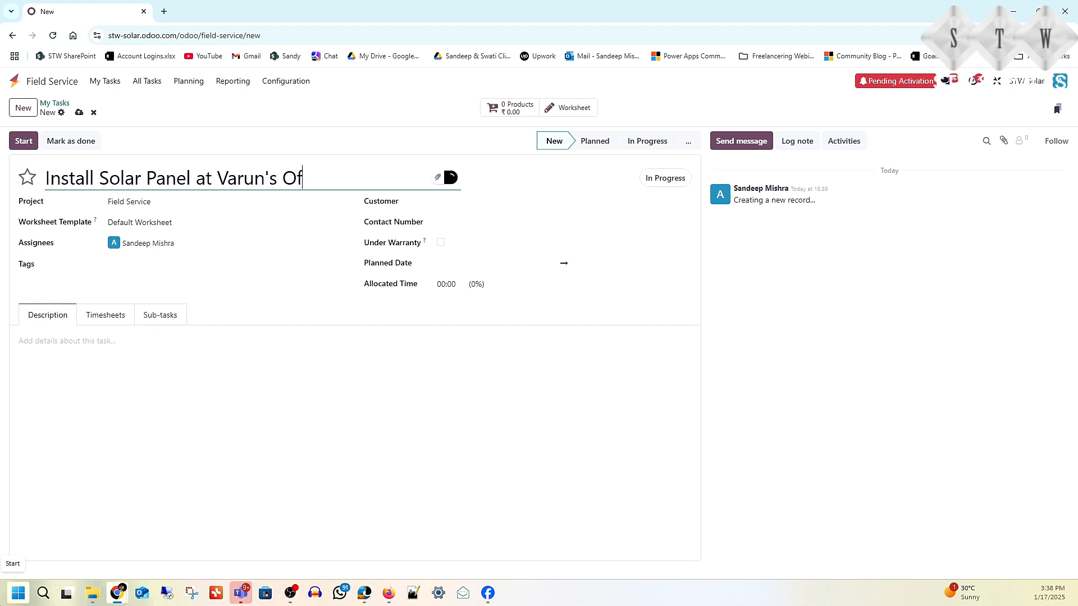
text(fice)
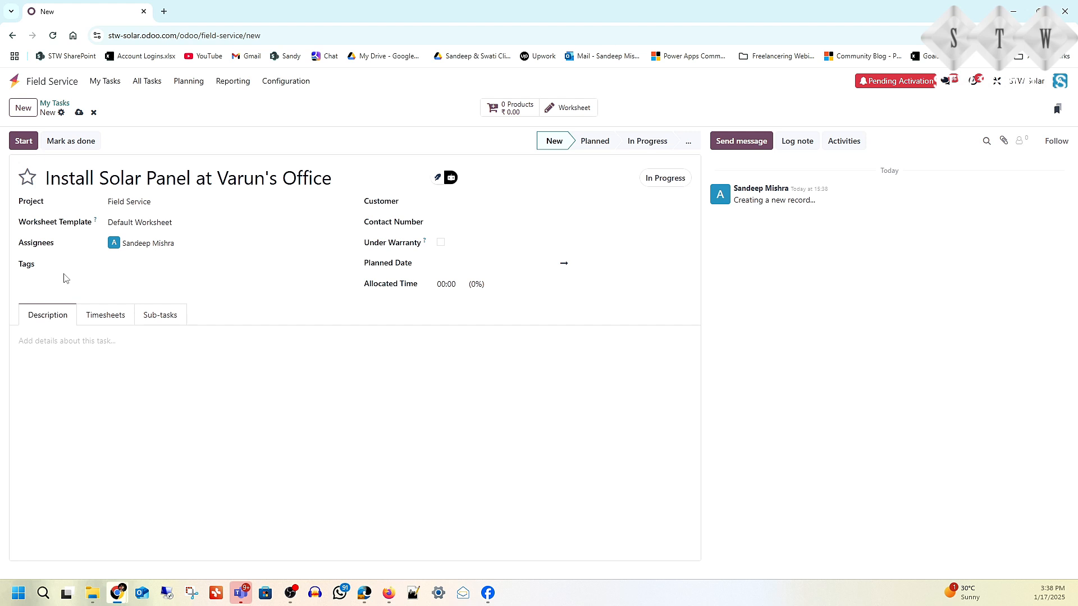
Step: Set the task's customer to the demo customer company and save the task
click(472, 200)
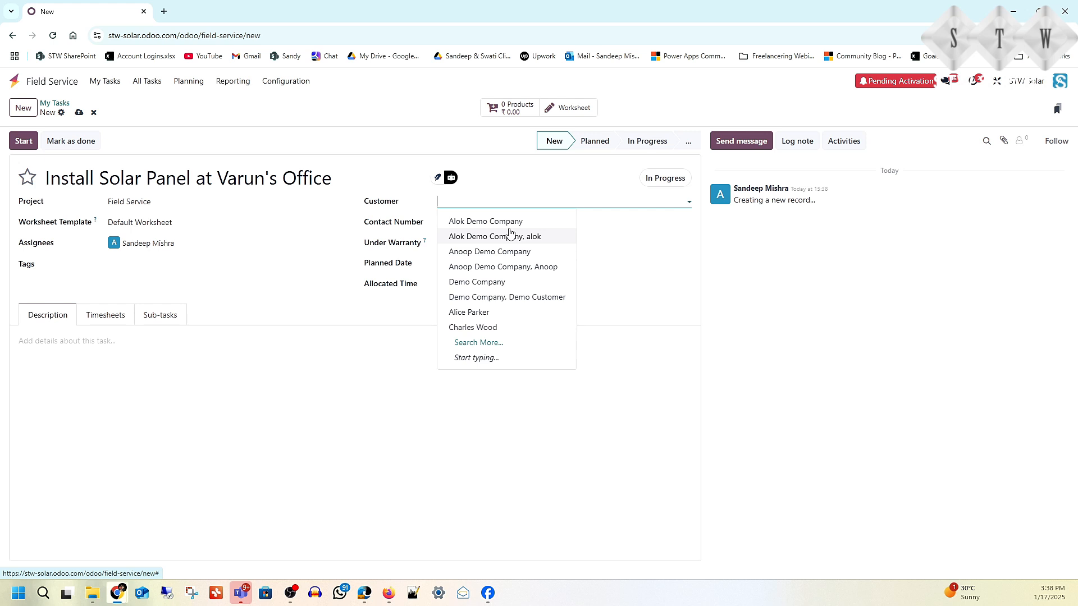
text(varun)
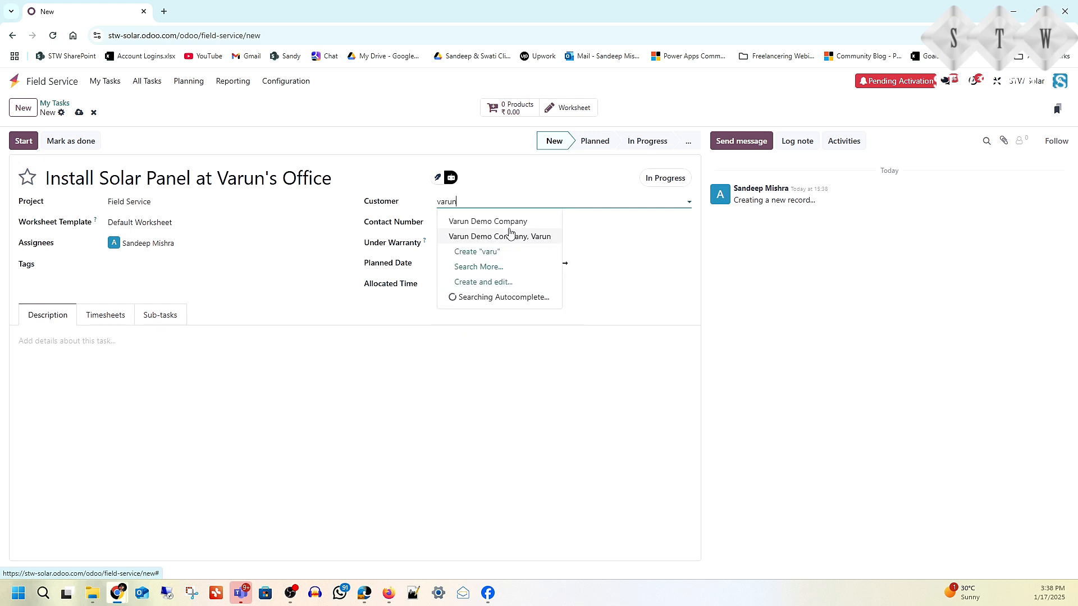
click(504, 221)
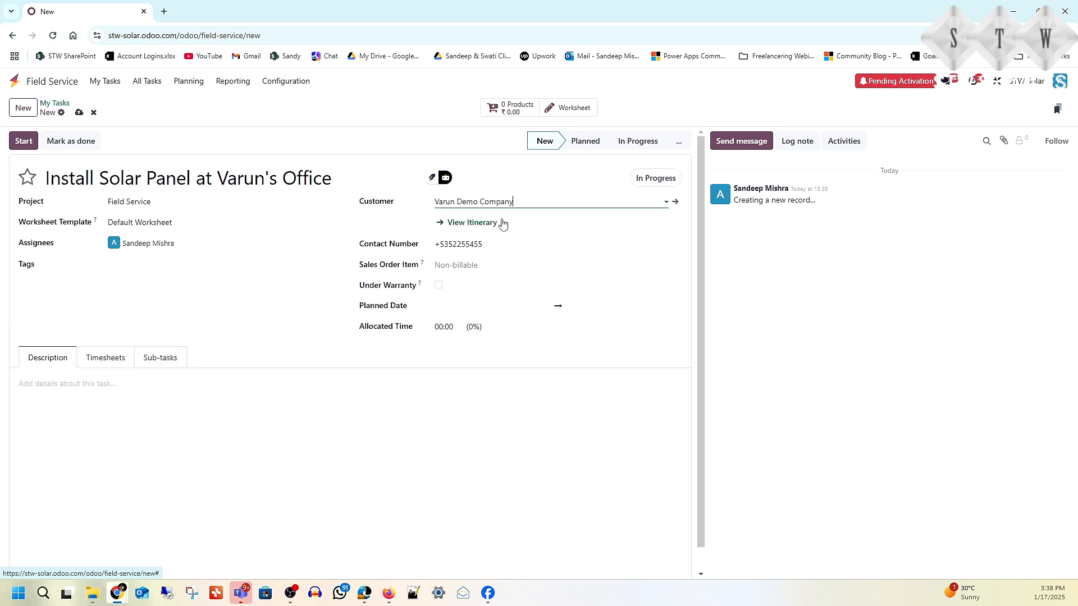
click(474, 265)
click(328, 341)
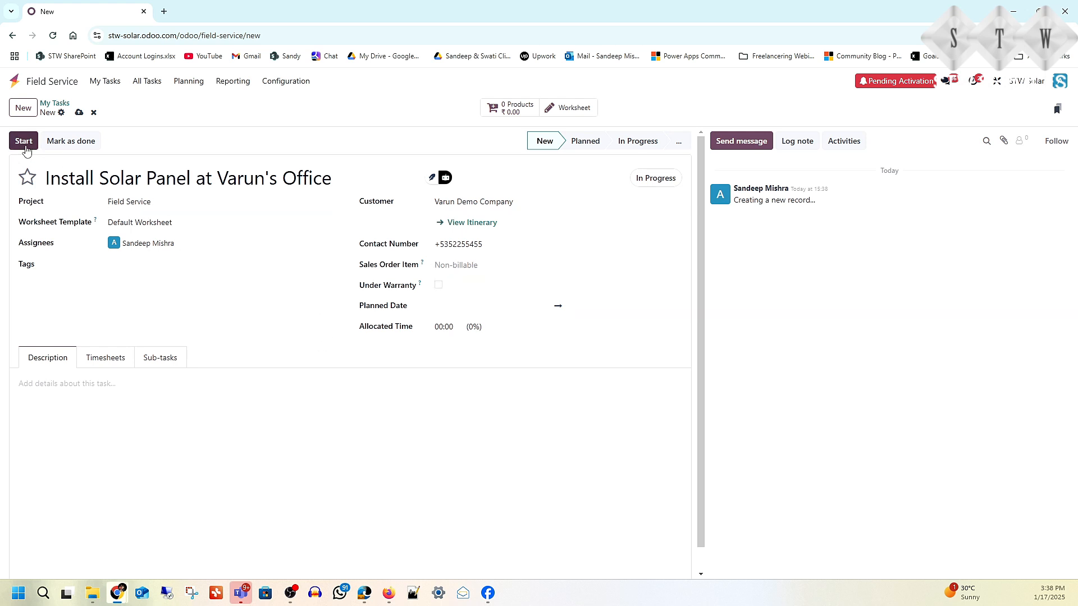
click(79, 112)
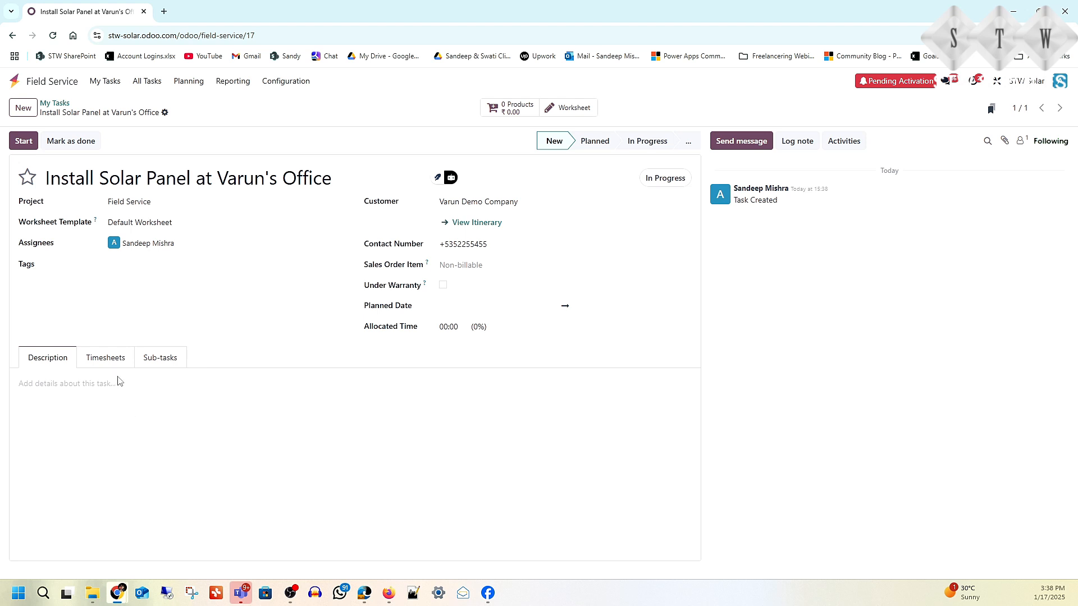
Step: Add the Installation and Cleaning sub-tasks to the task
click(105, 360)
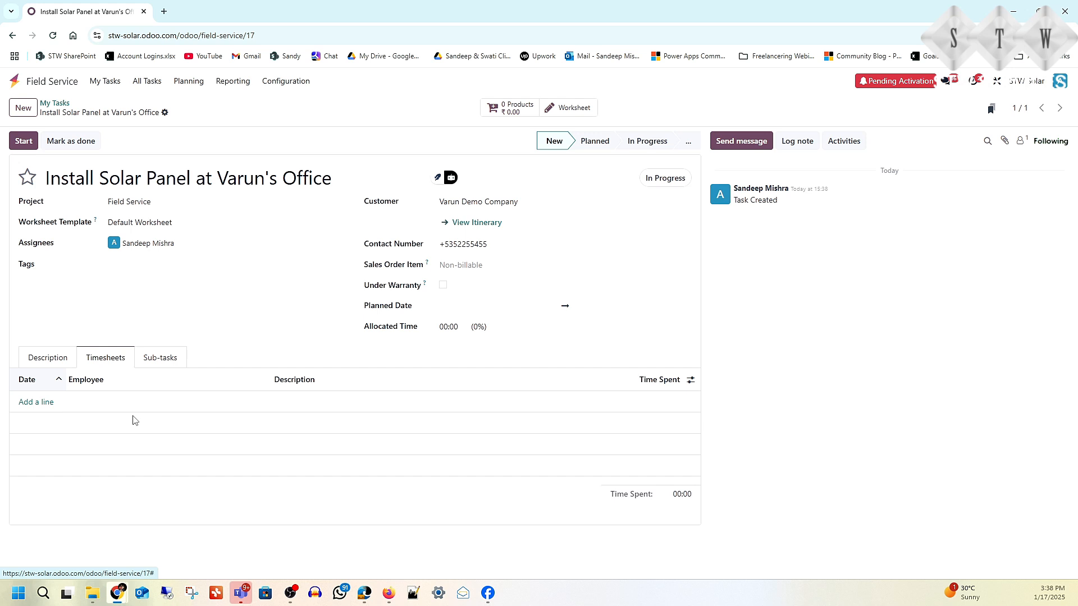
click(155, 363)
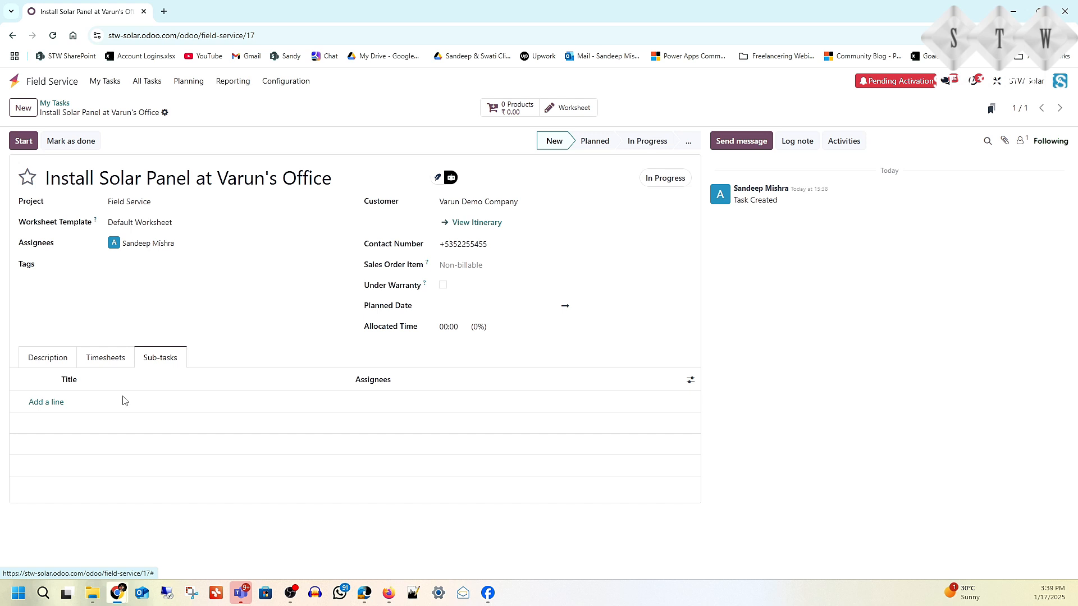
click(61, 401)
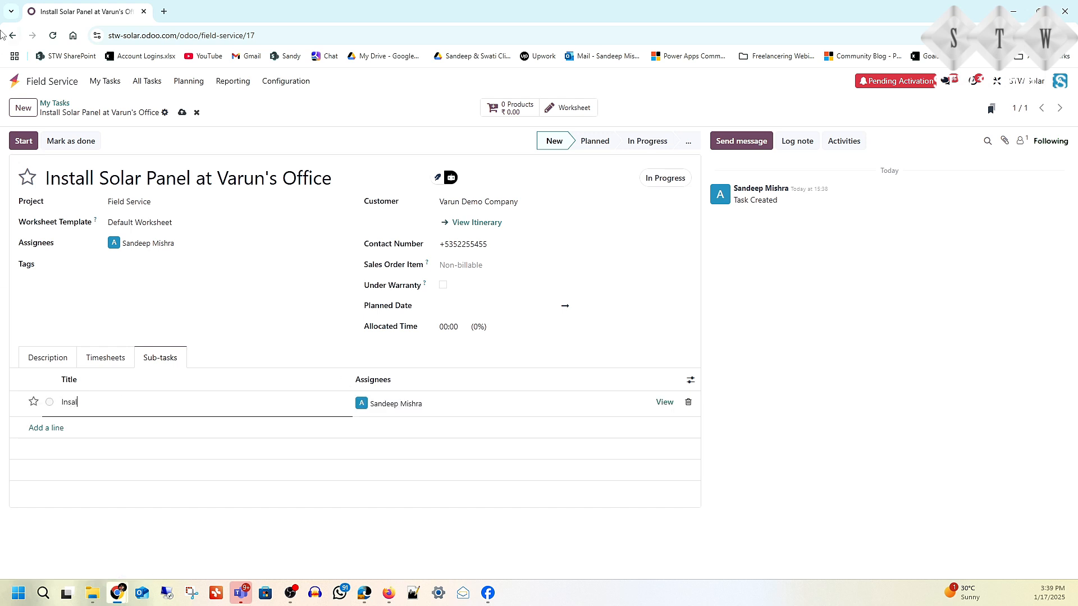
text(Installation)
click(78, 428)
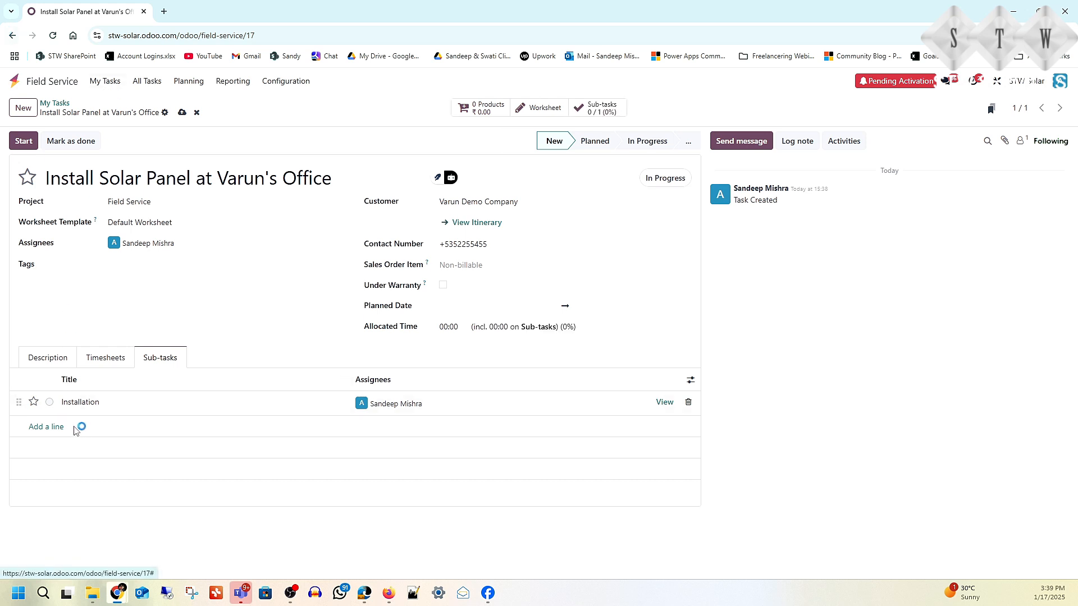
click(55, 429)
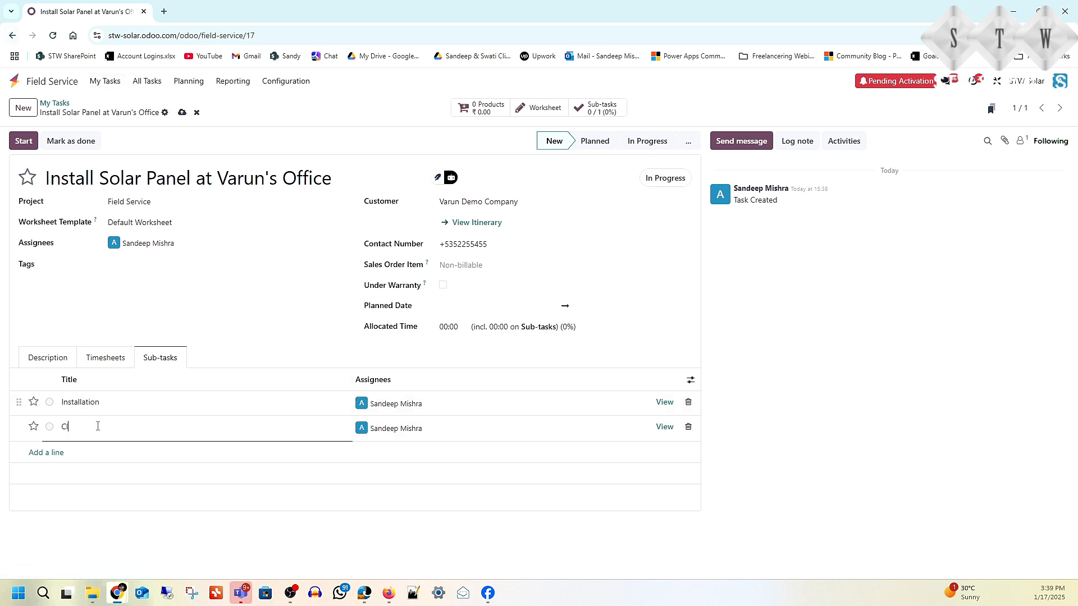
text(Cleaning)
Step: Add the Testing and Take sign sub-tasks and save the task
click(48, 453)
text(Testing)
click(62, 477)
text(Take sign)
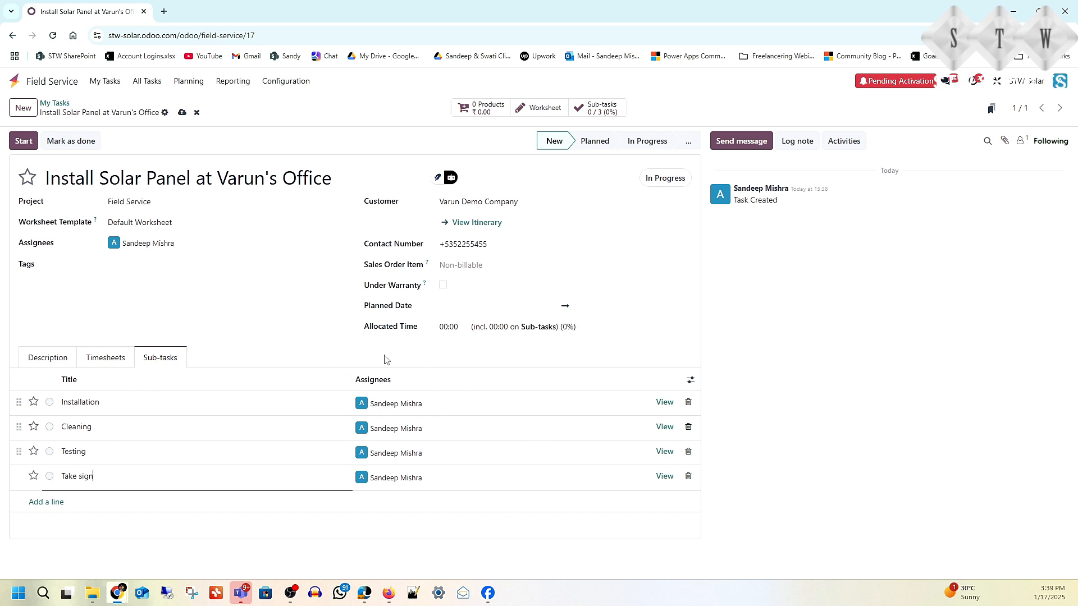
click(182, 112)
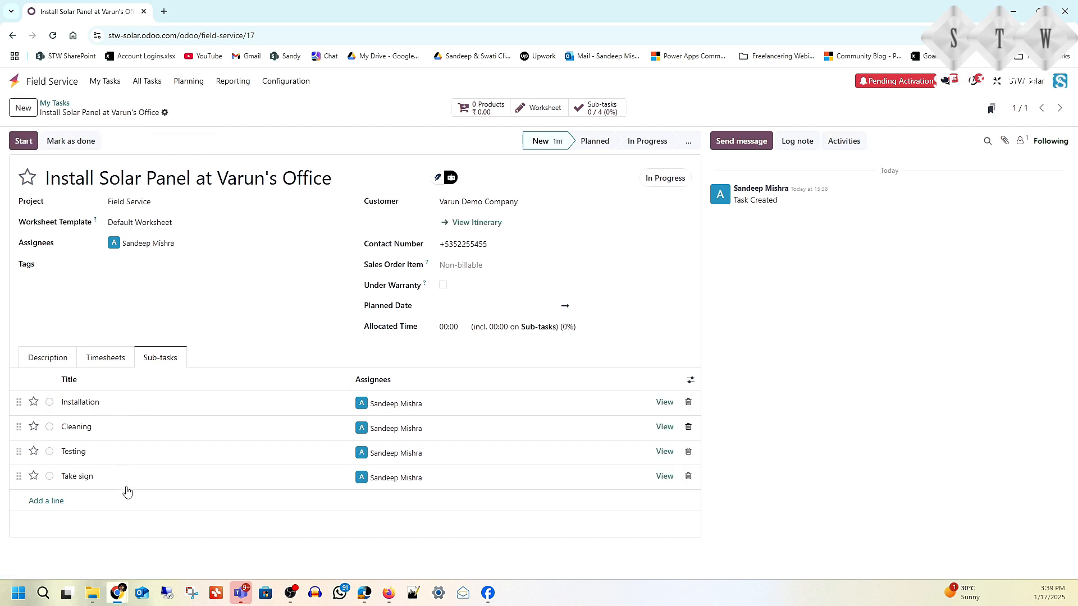
Step: Start and stop the task timer, edit the time spent, and log it
click(50, 403)
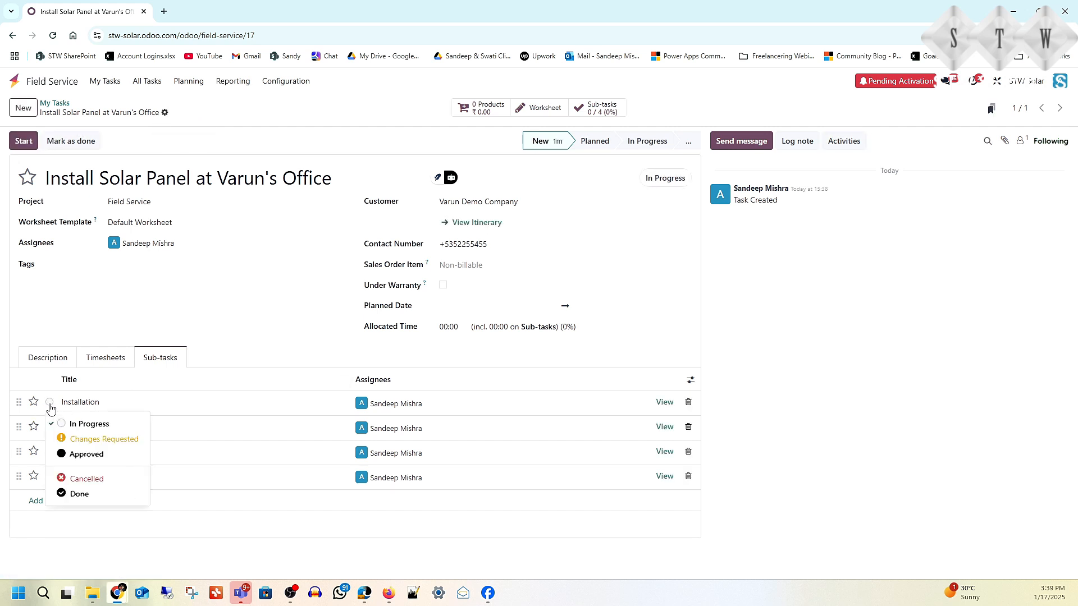
click(107, 426)
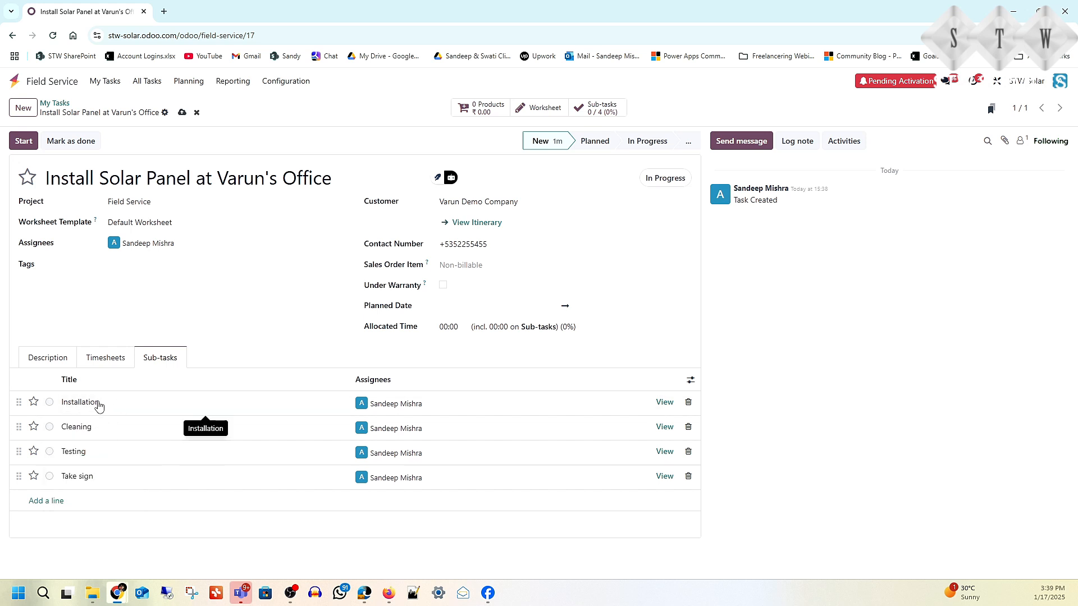
click(49, 403)
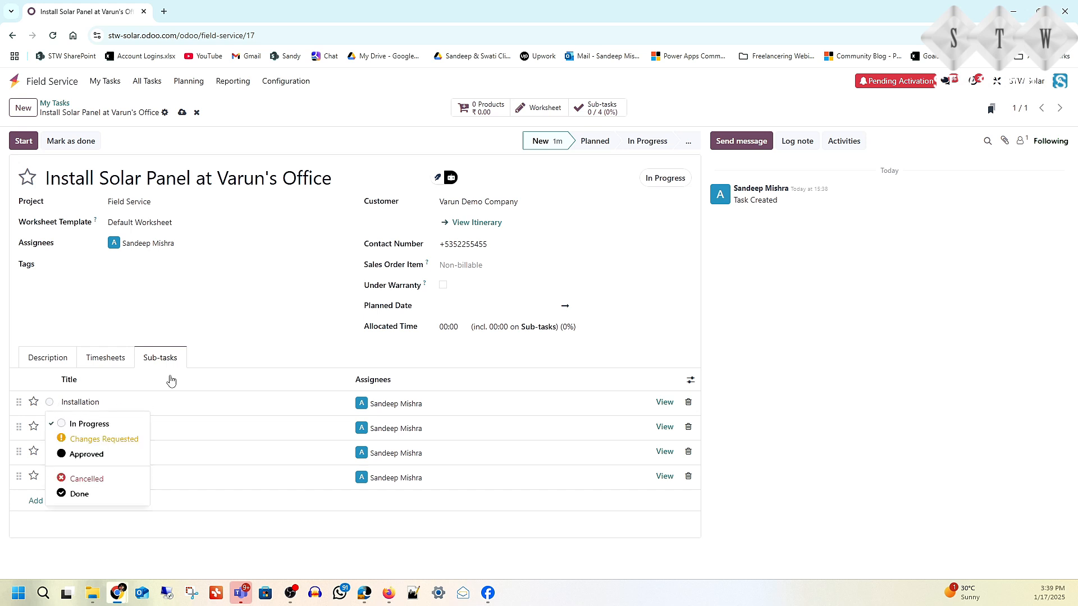
click(22, 142)
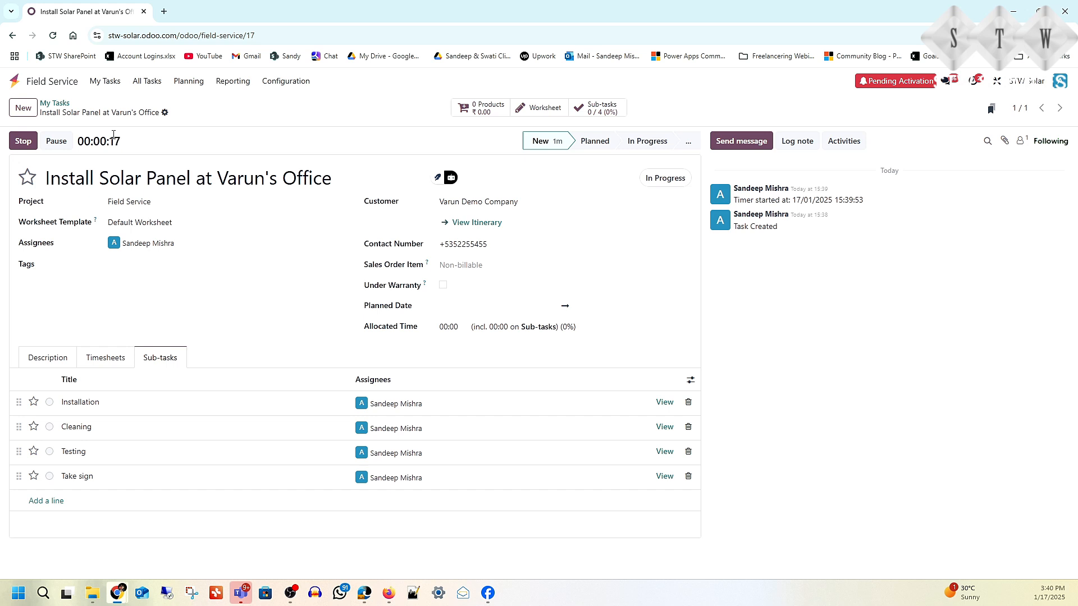
click(23, 143)
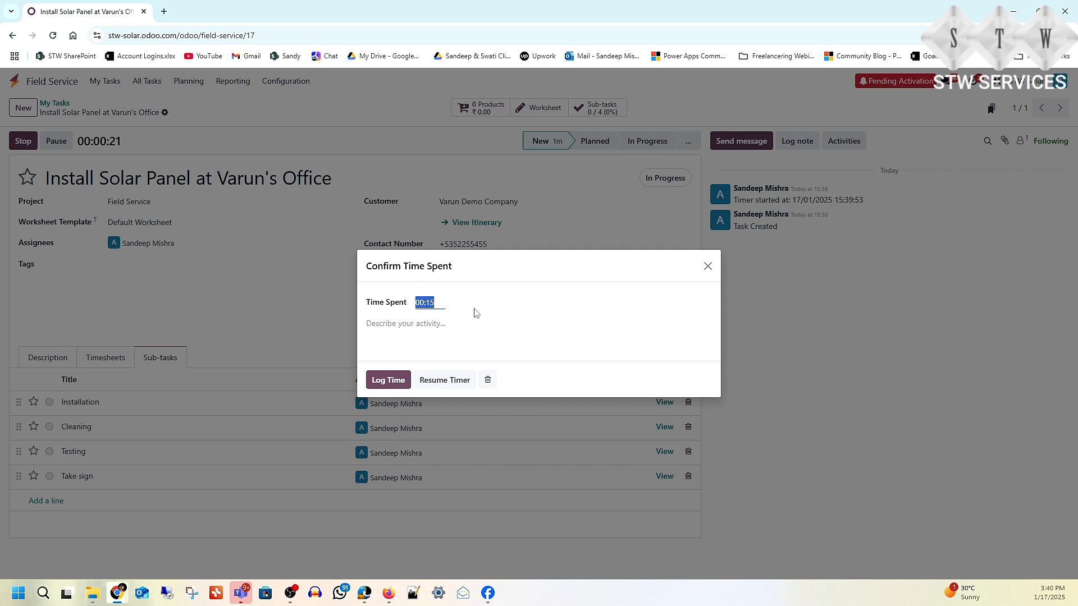
click(440, 303)
drag(440, 303, 421, 304)
text(4)
click(386, 380)
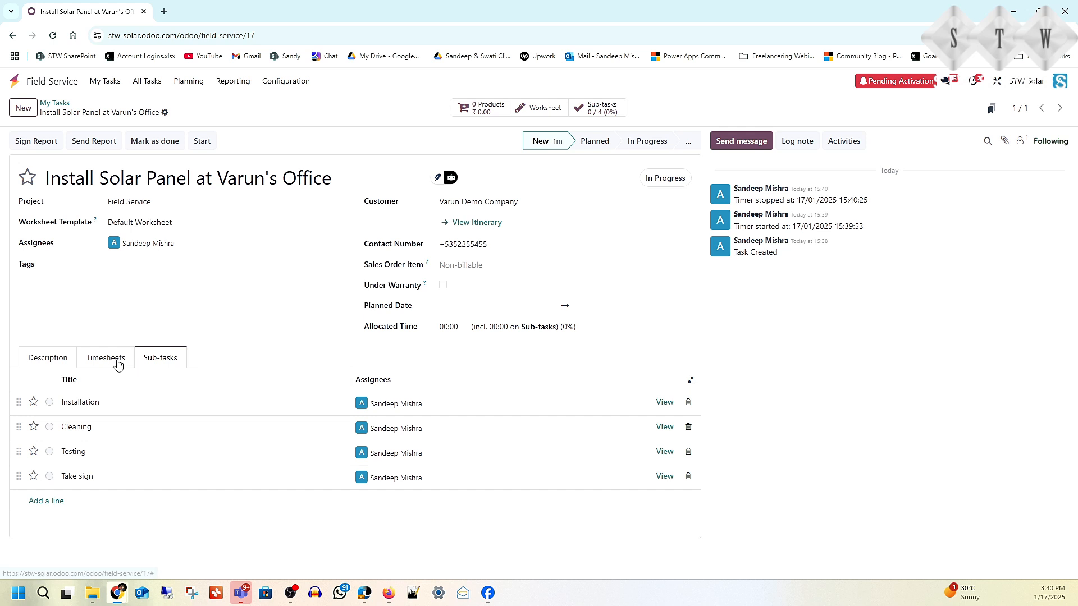
Step: Mark the Installation sub-task as Done
click(118, 362)
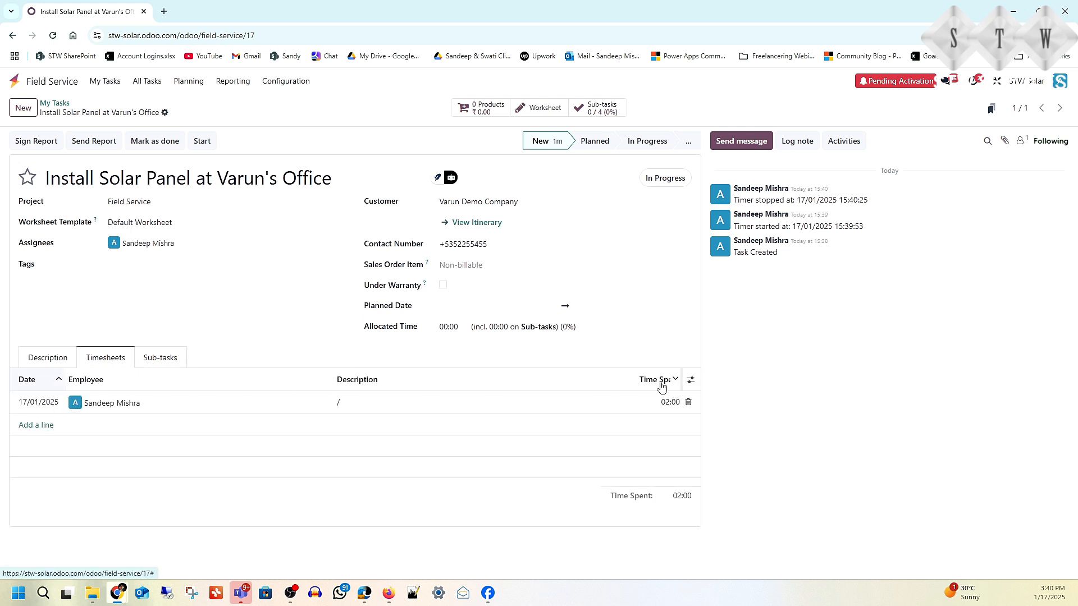
click(165, 362)
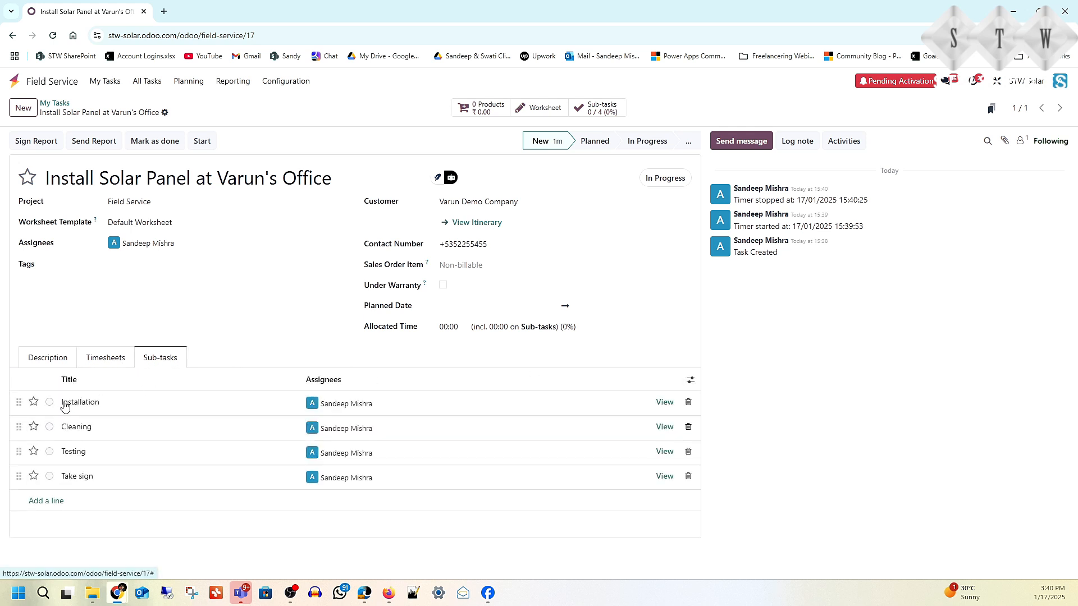
click(50, 402)
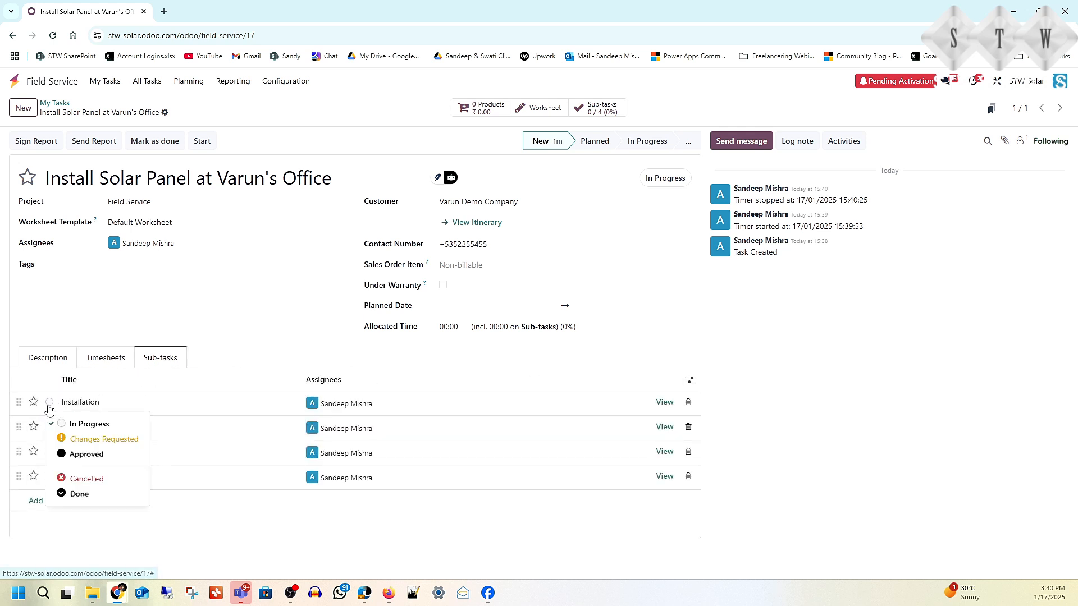
click(81, 456)
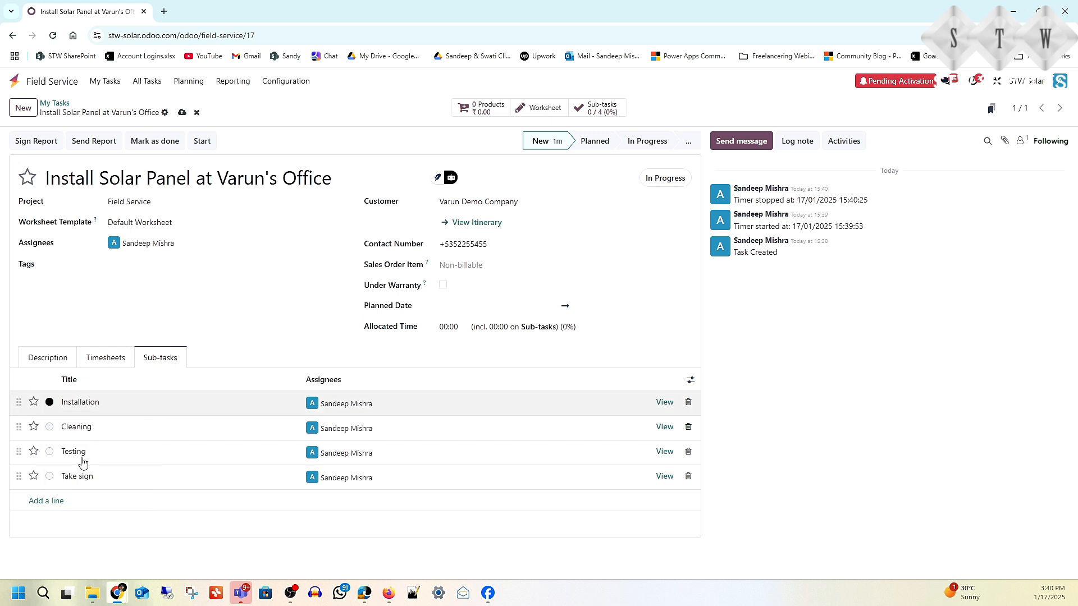
click(49, 402)
click(79, 493)
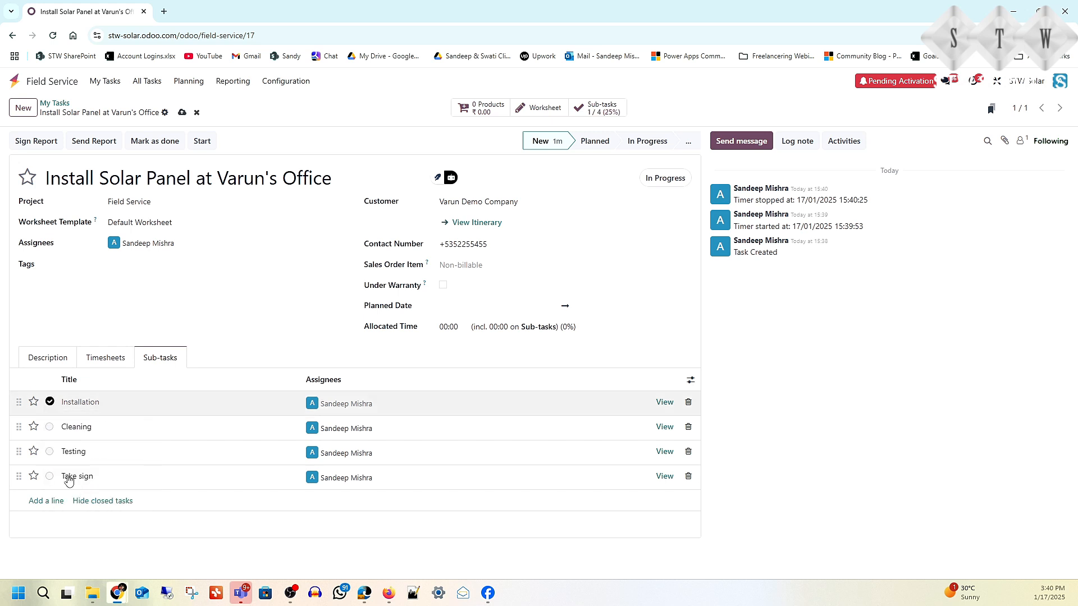
Step: Start and stop the task timer and log 00:15 of time spent
click(50, 427)
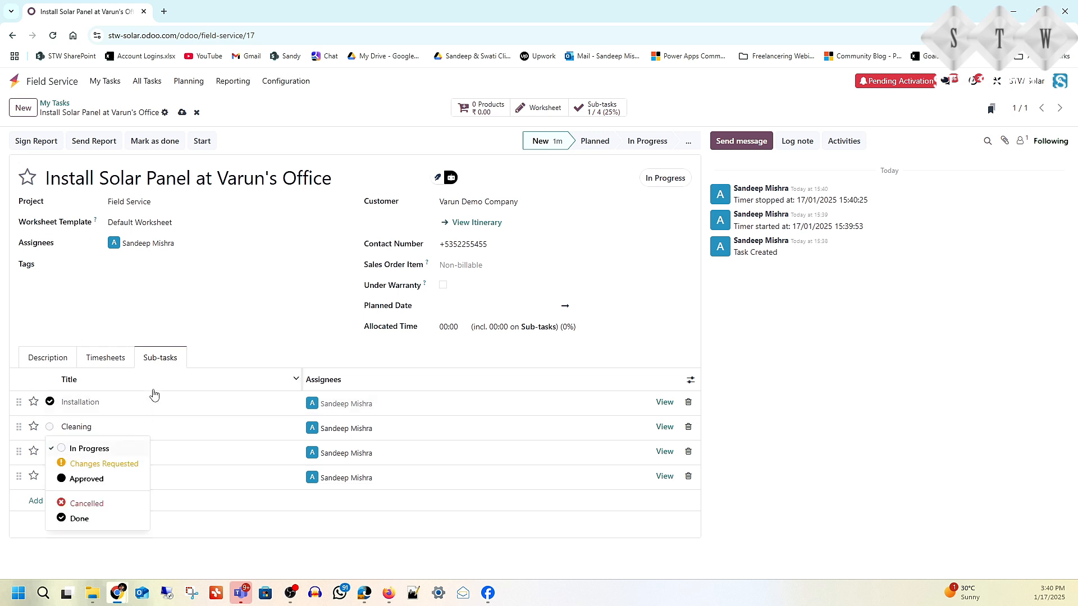
click(97, 449)
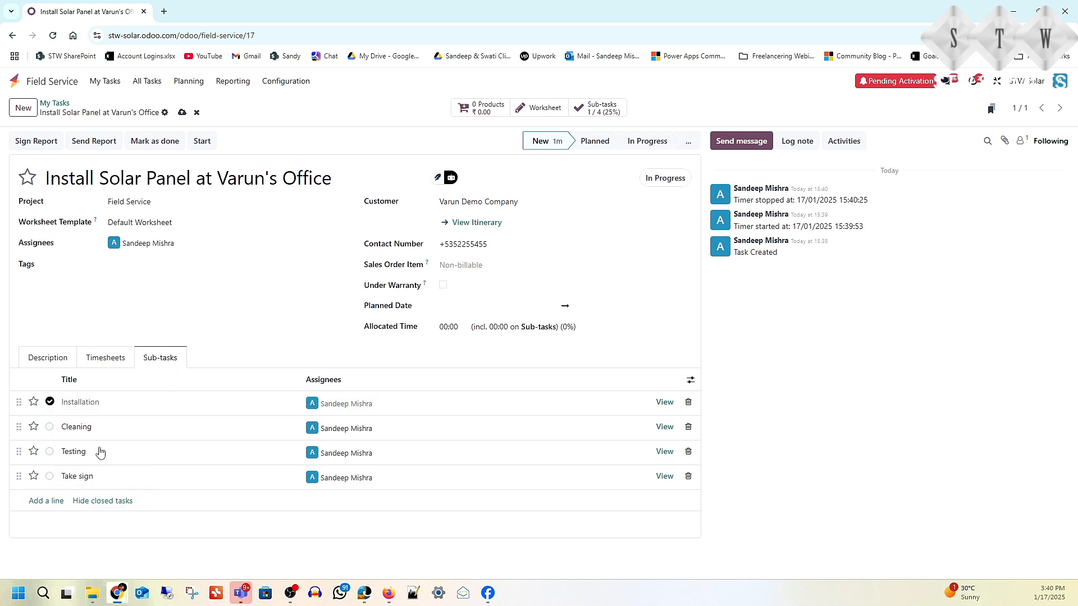
click(49, 427)
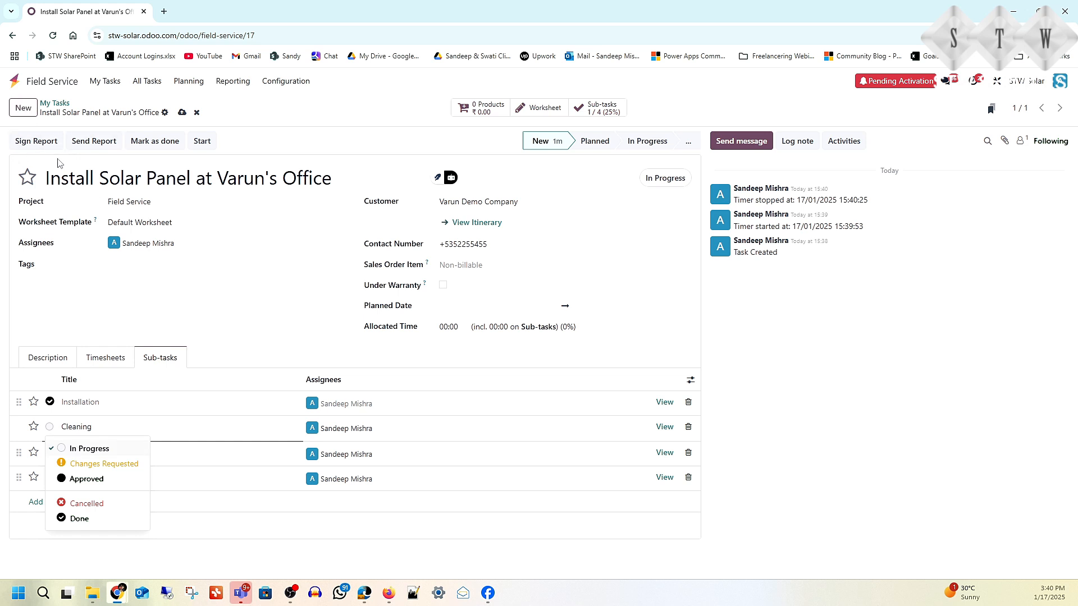
click(235, 304)
click(202, 141)
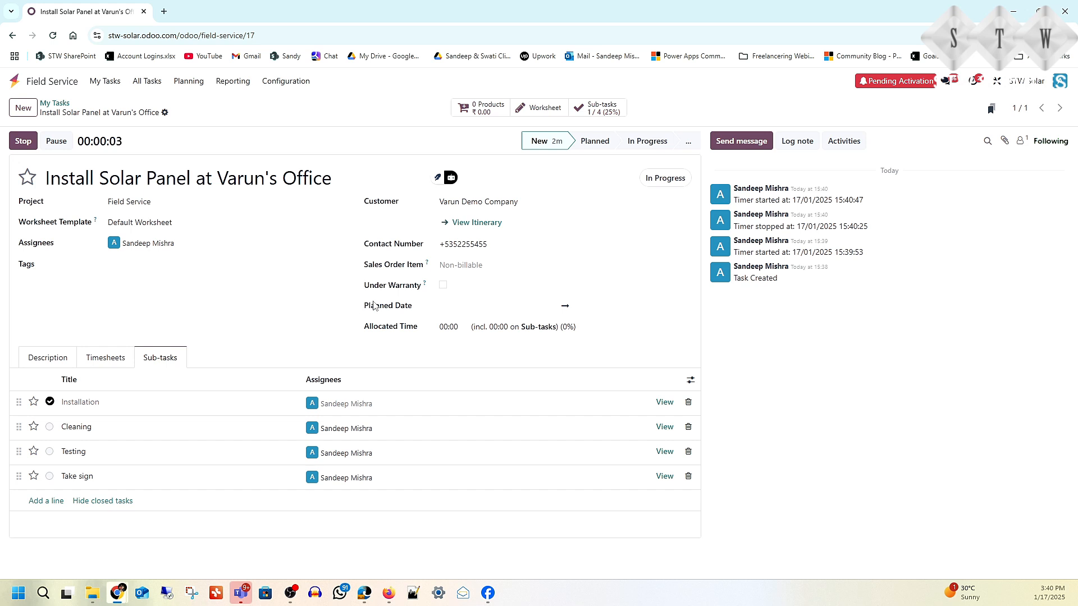
click(23, 141)
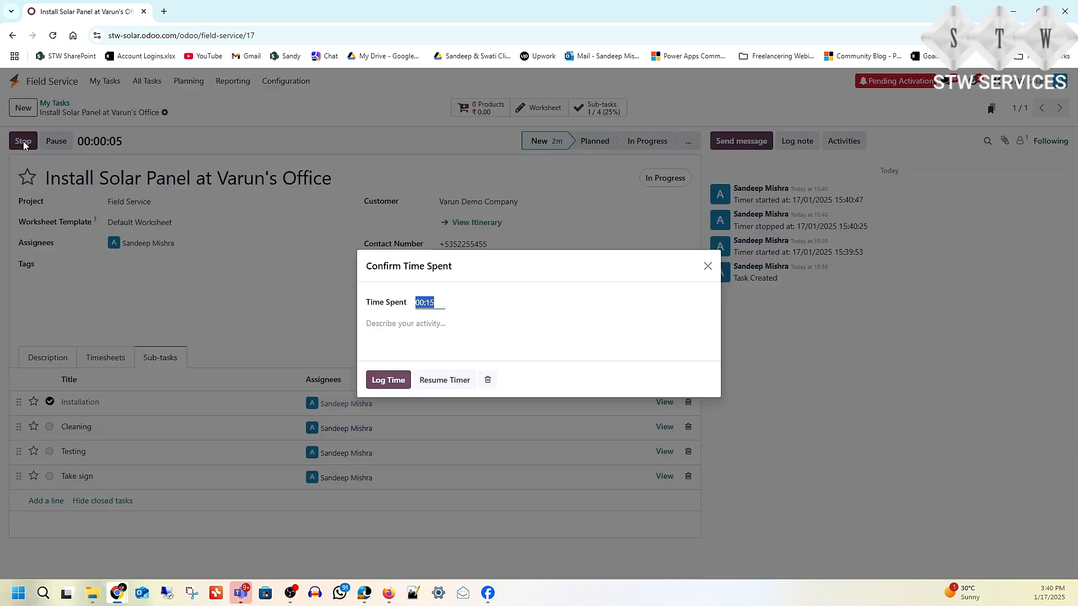
click(400, 385)
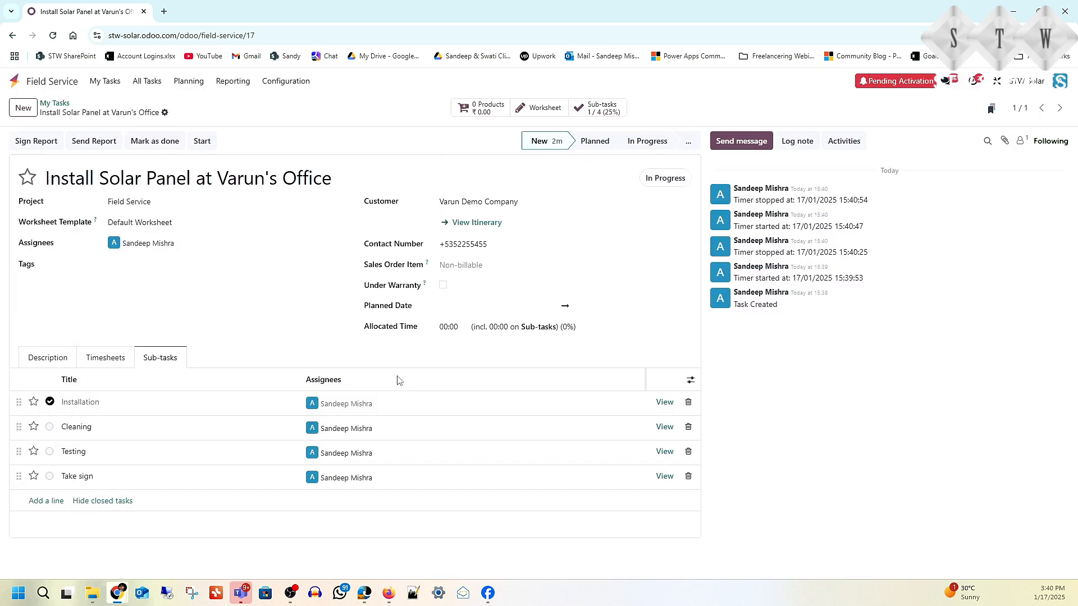
Step: Set the Cleaning and Testing sub-tasks to Done, leaving Take sign open
click(50, 428)
click(87, 480)
click(49, 427)
click(74, 515)
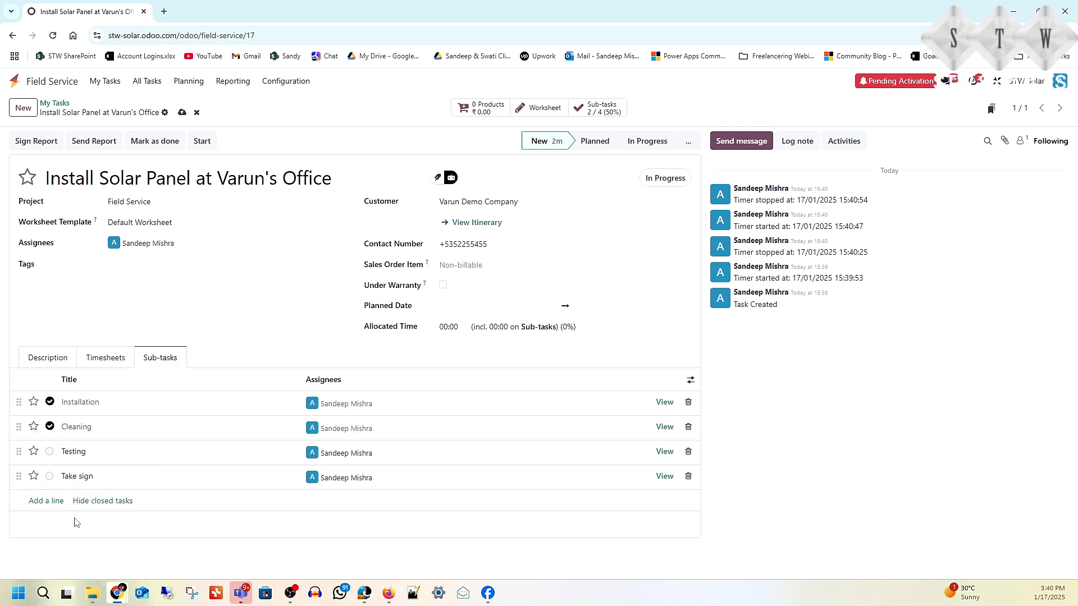
click(49, 452)
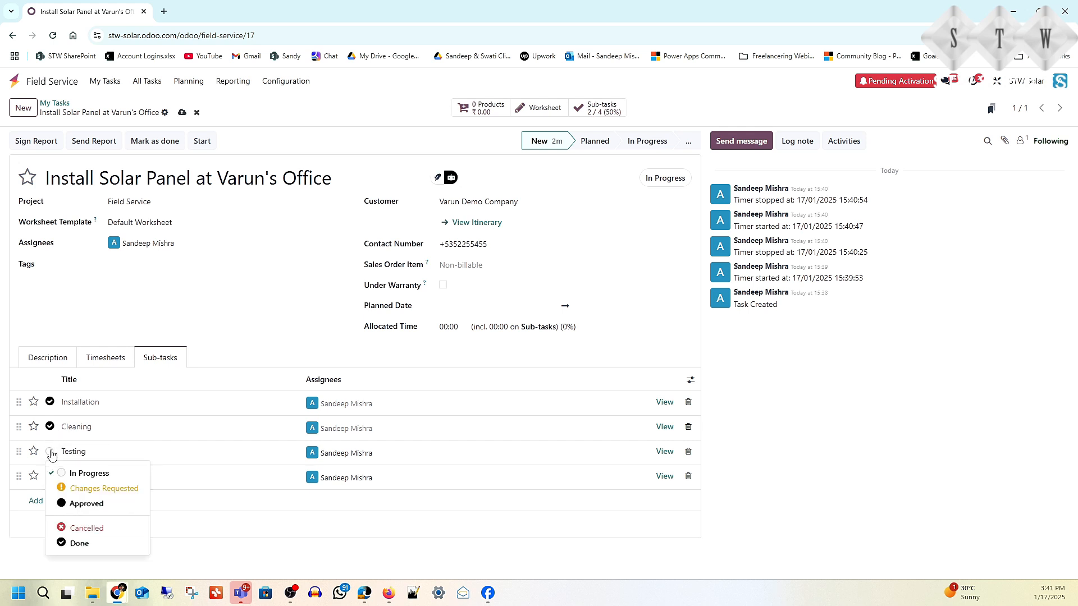
click(77, 543)
click(50, 476)
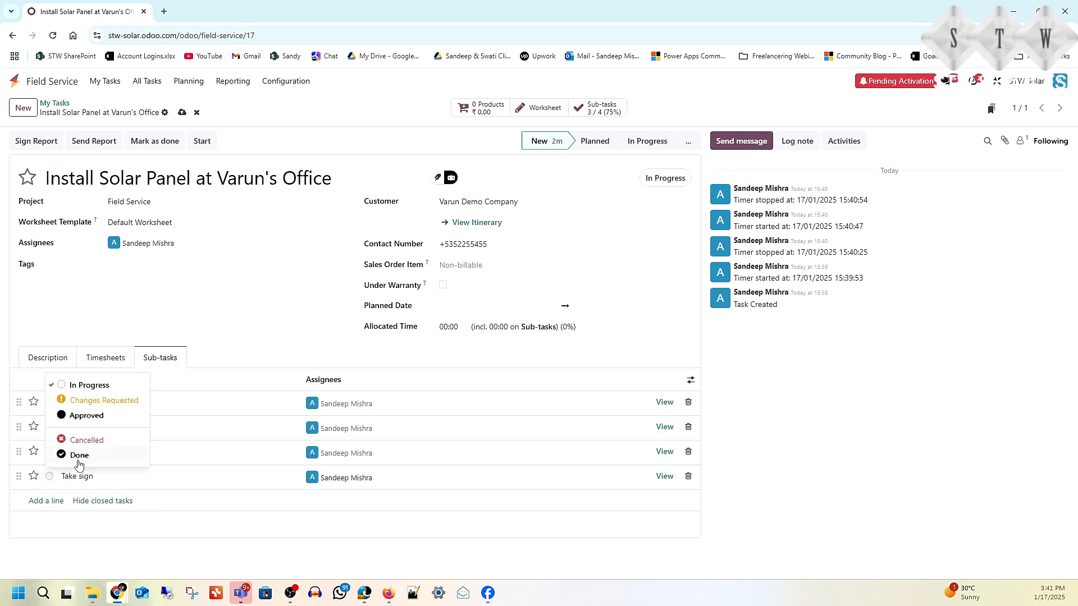
click(100, 530)
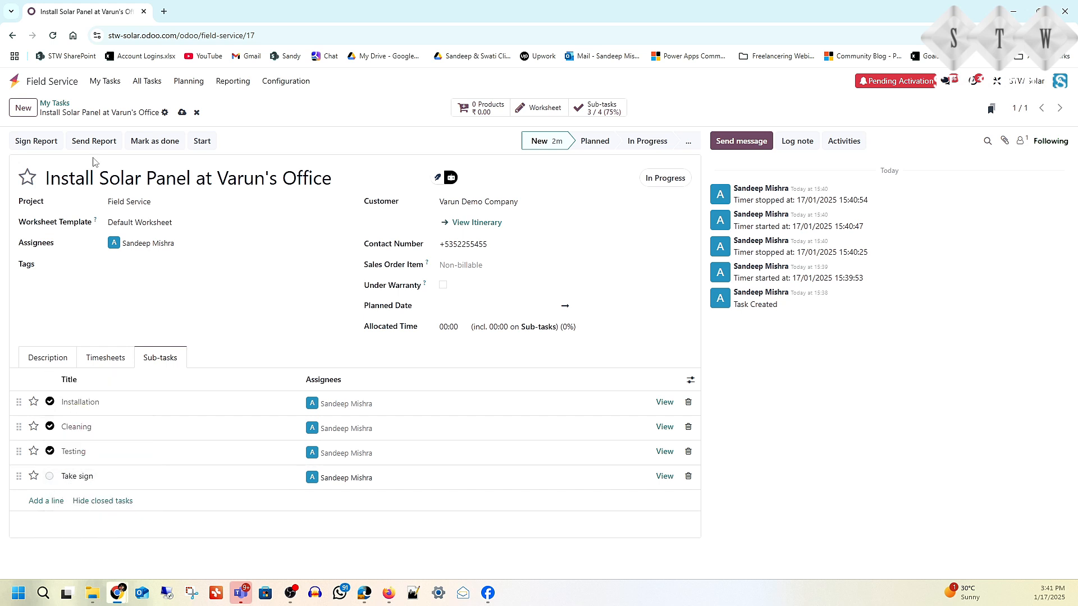
Step: Sign the field service report in the customer preview with a hand-drawn signature
click(34, 142)
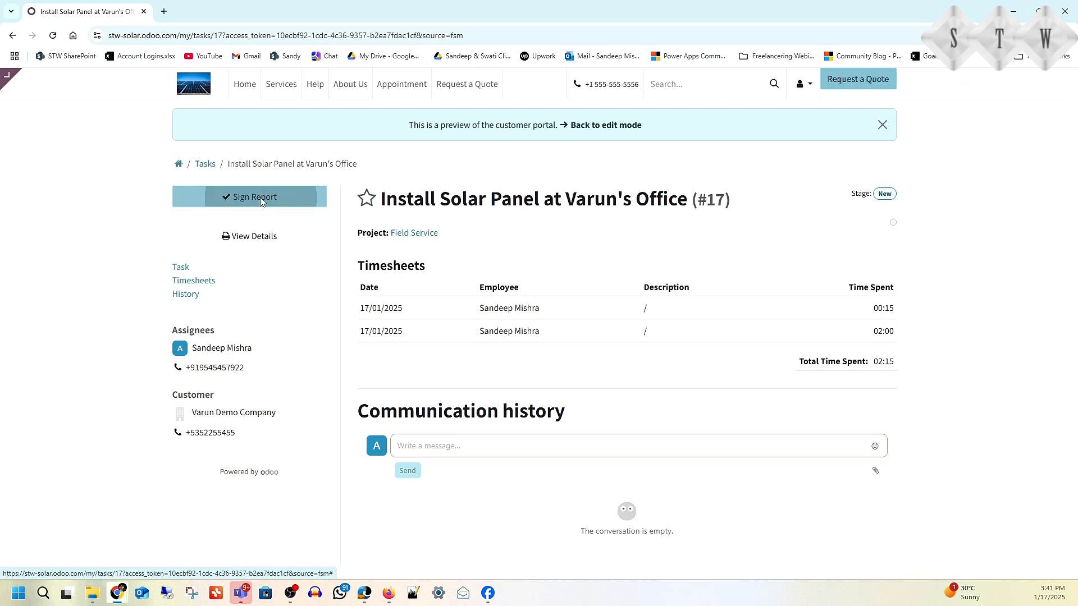
click(260, 197)
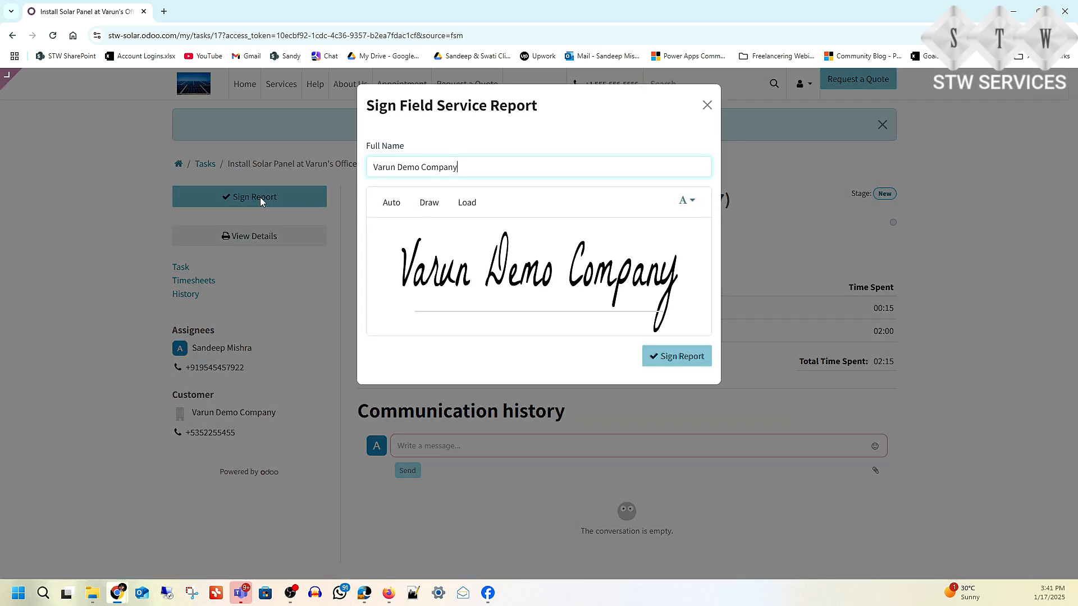
click(429, 204)
drag(438, 297, 553, 281)
click(660, 354)
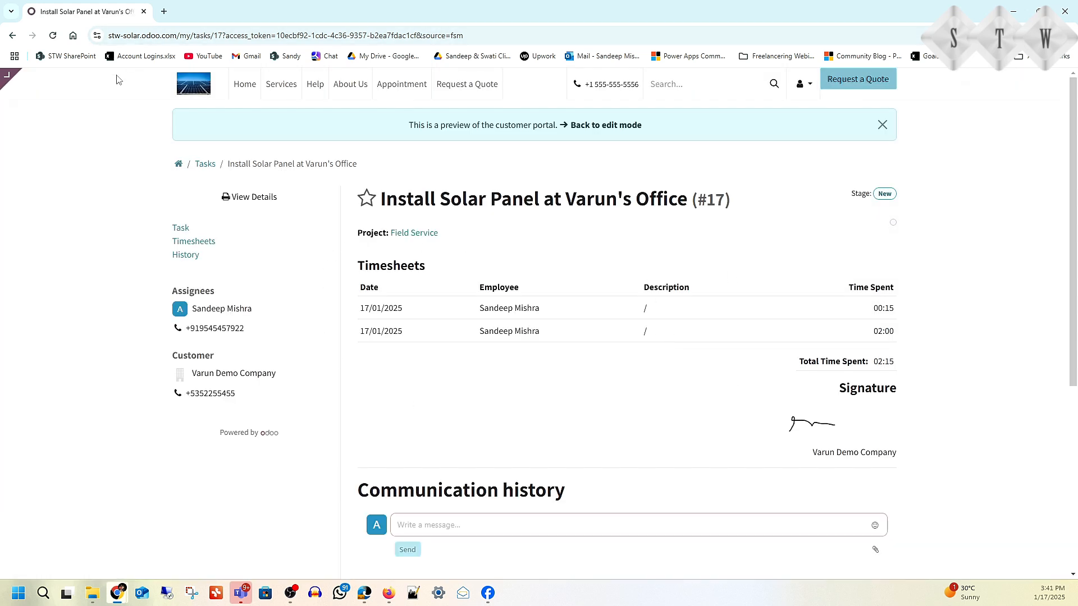
Step: Change the browser URL path to /odoo to return to the backend home
drag(184, 37, 611, 49)
key(BackSpace)
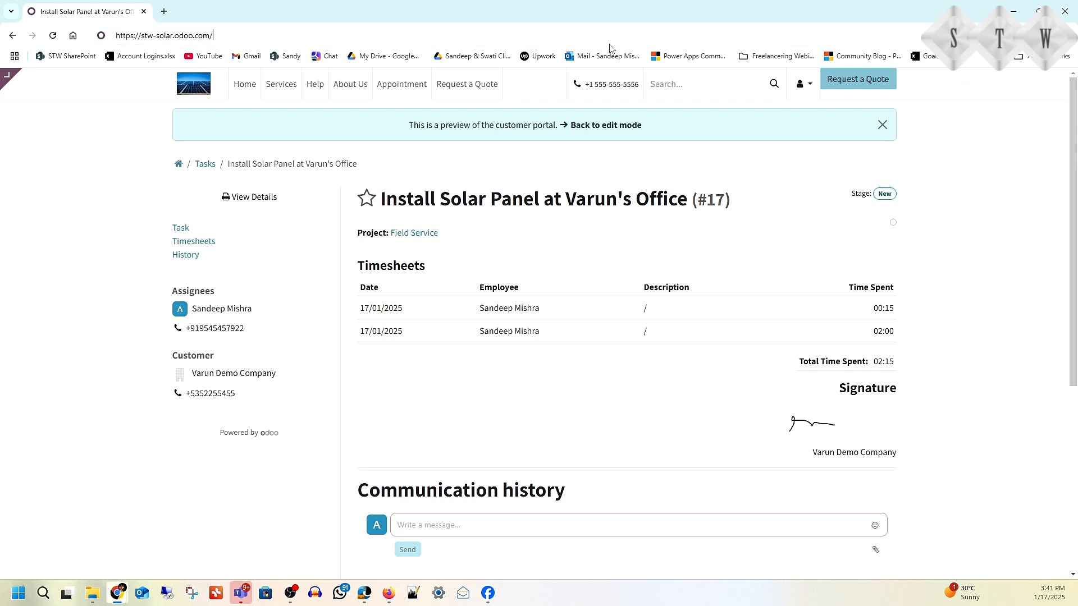
text(odoo)
key(Return)
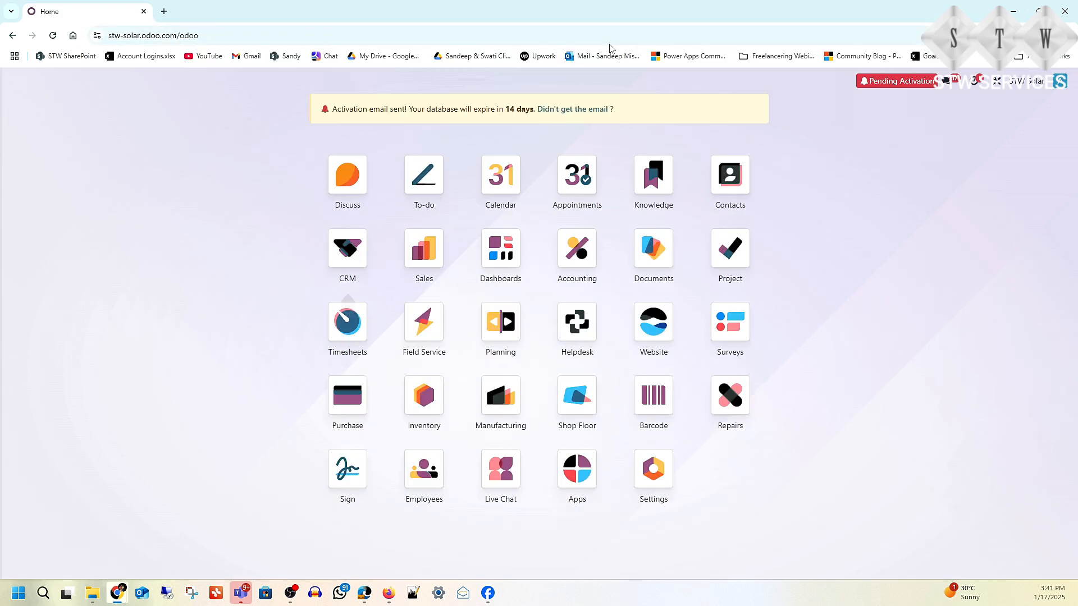
Step: Open the solar panel installation task from Field Service's All Tasks list
click(433, 332)
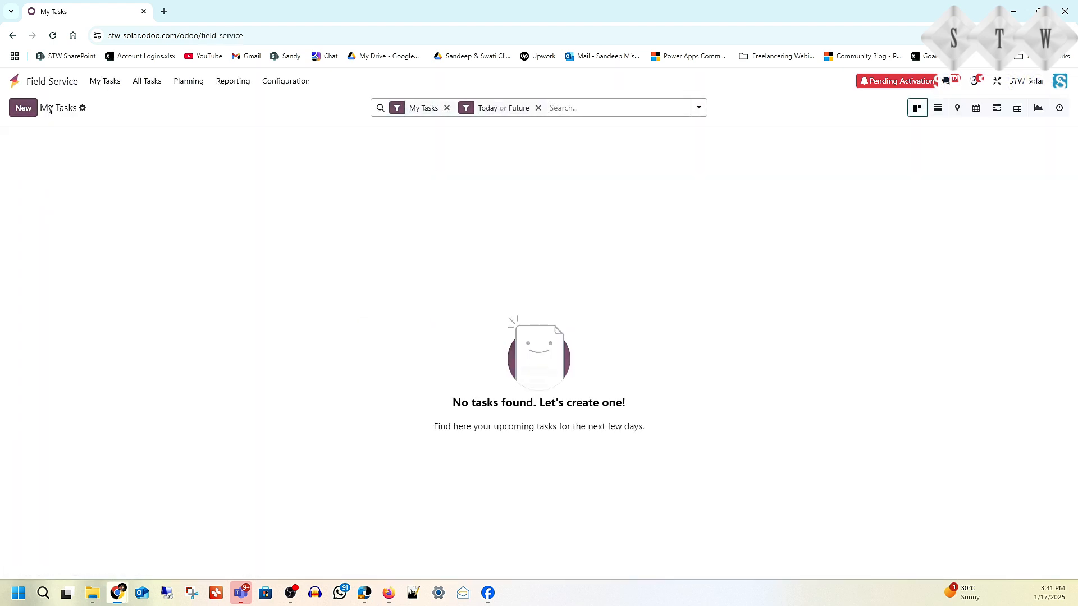
click(105, 82)
click(107, 104)
click(113, 82)
click(144, 81)
click(147, 104)
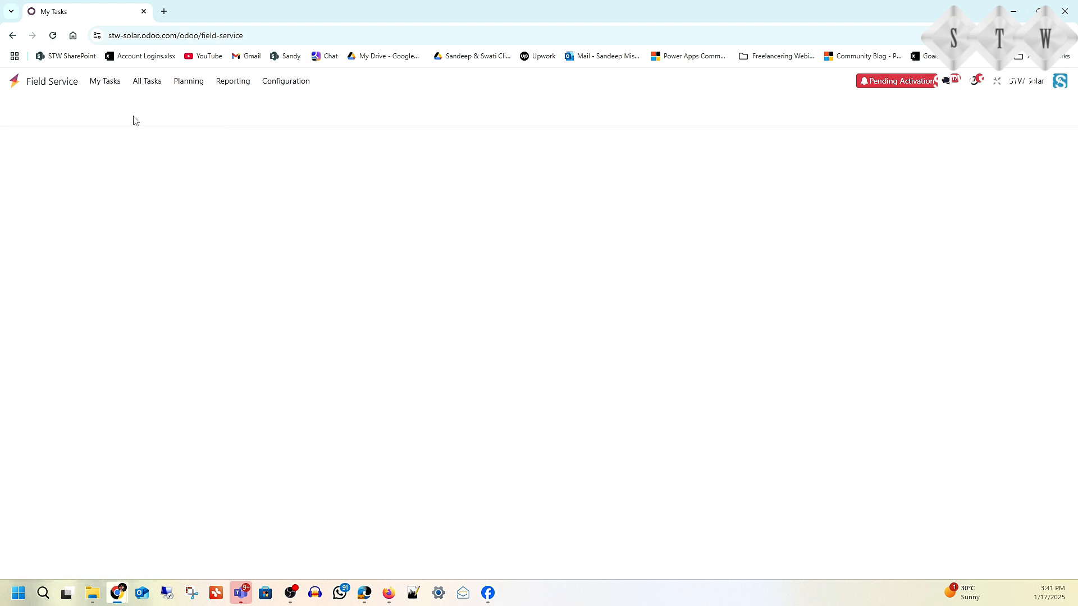
click(66, 166)
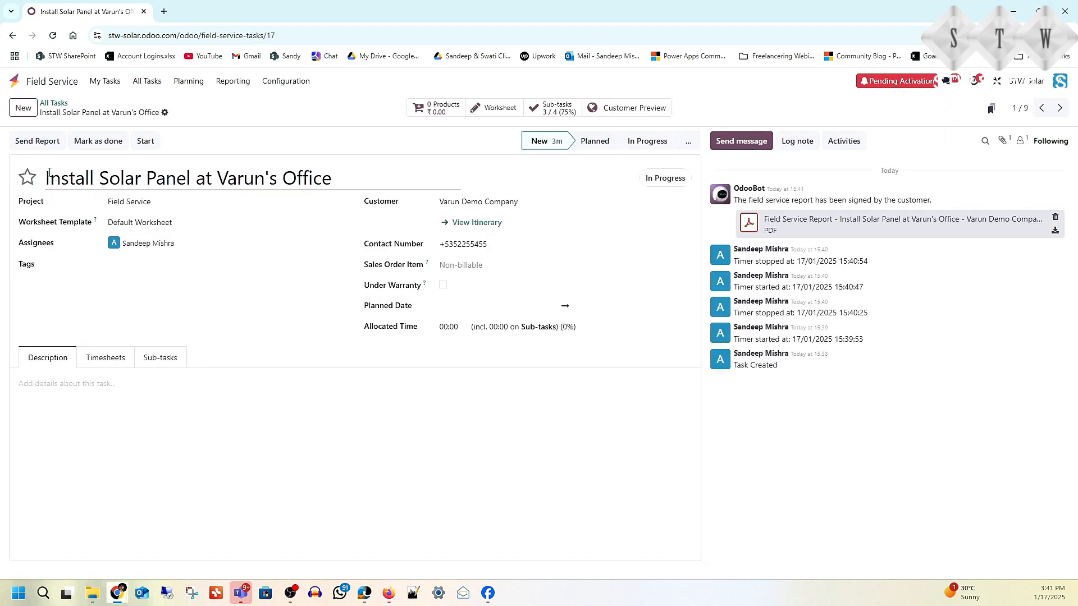
click(54, 103)
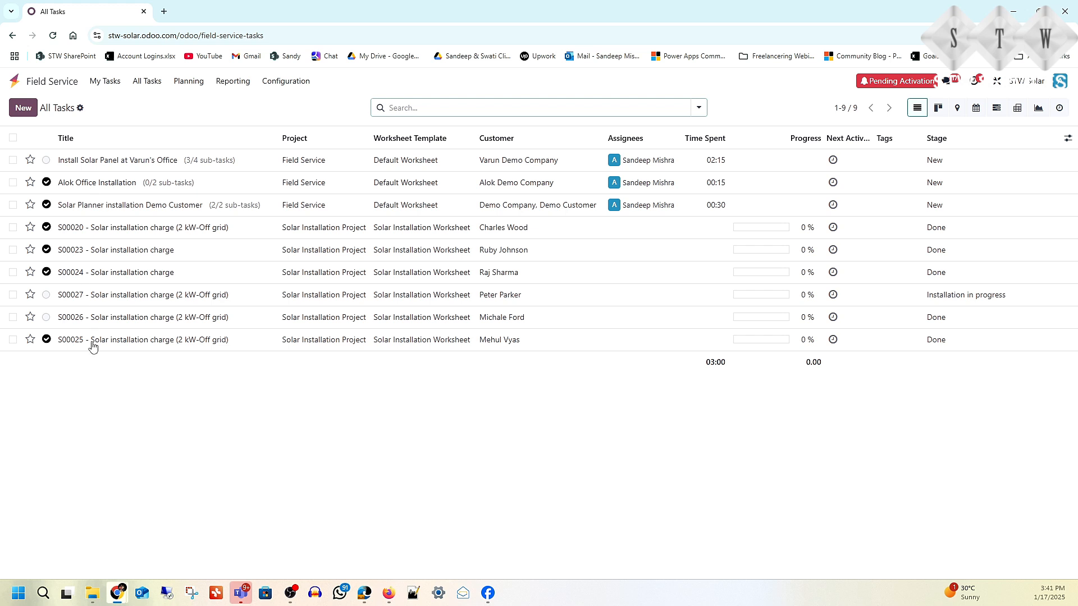
click(84, 163)
Step: Set the Take sign sub-task to Done, completing 4 / 4 sub-tasks
click(161, 359)
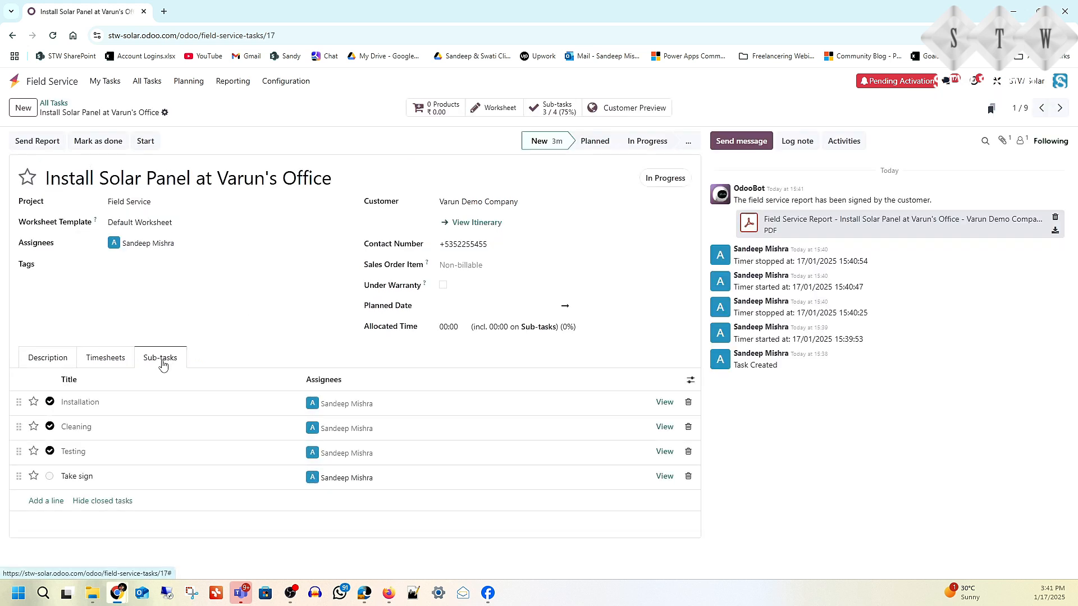
click(49, 477)
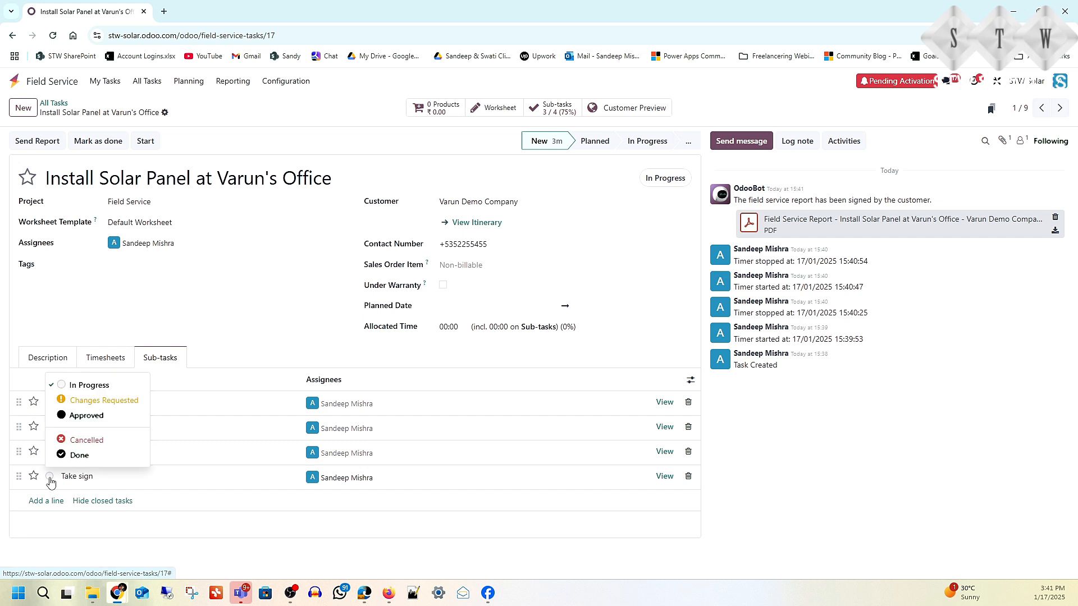
click(110, 453)
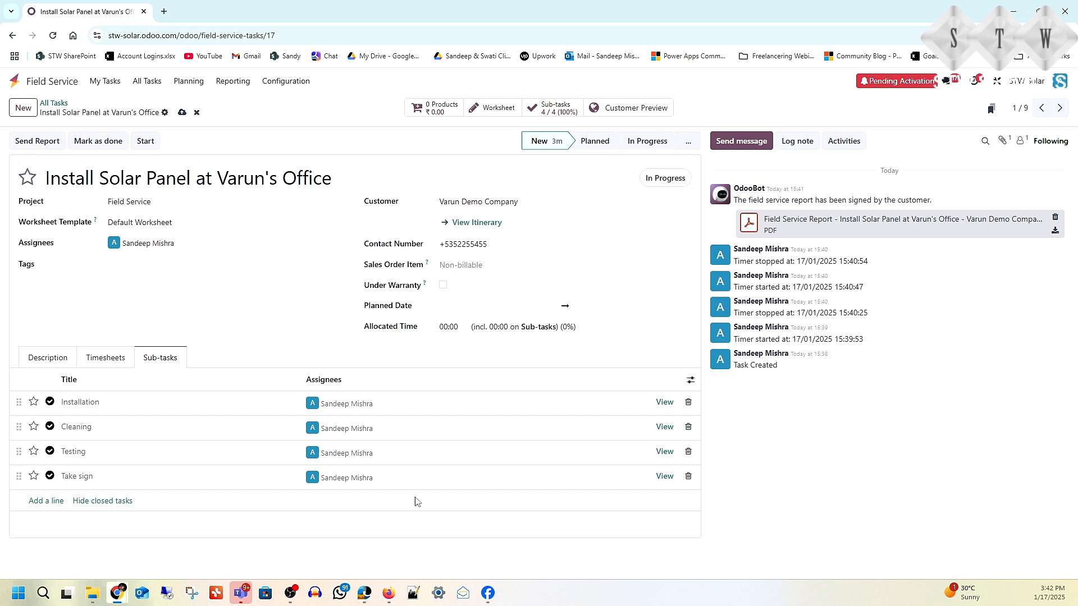
Step: Mark the task Done and email the field service report to the customer
click(92, 147)
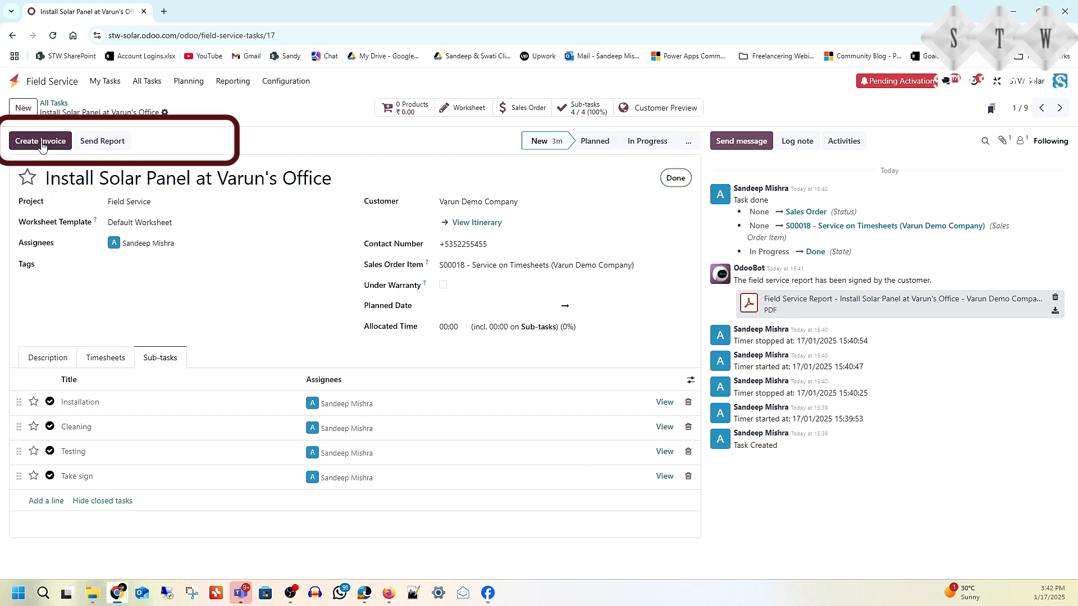
click(113, 142)
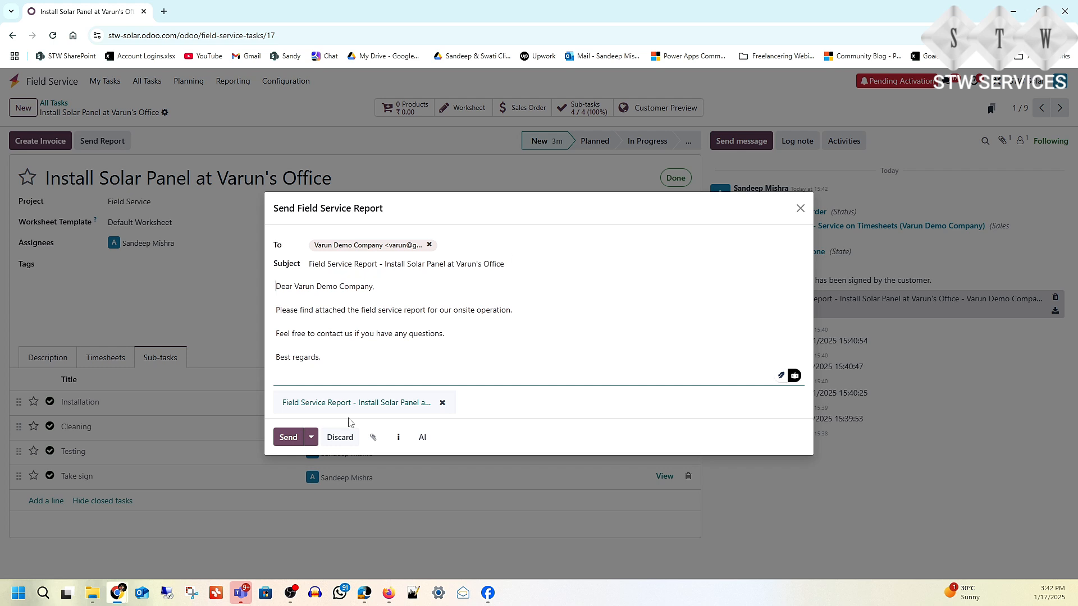
click(476, 244)
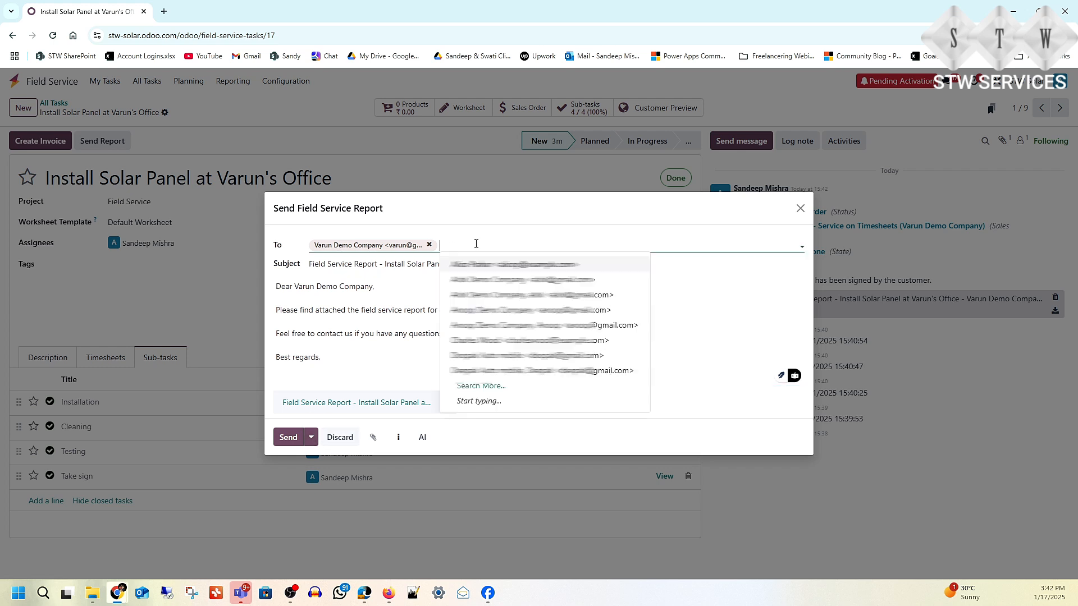
click(480, 212)
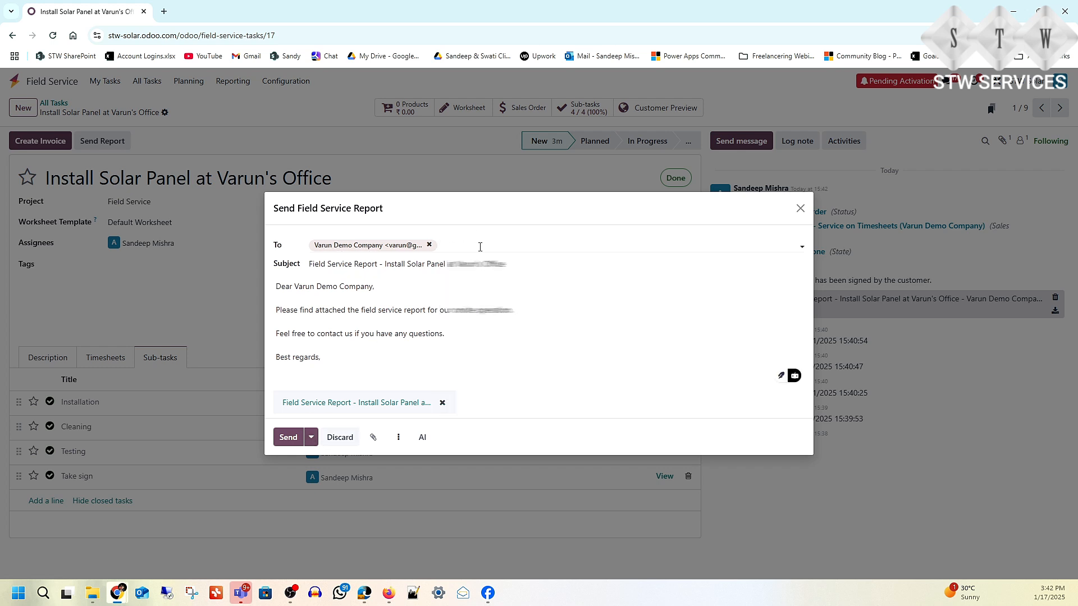
click(289, 442)
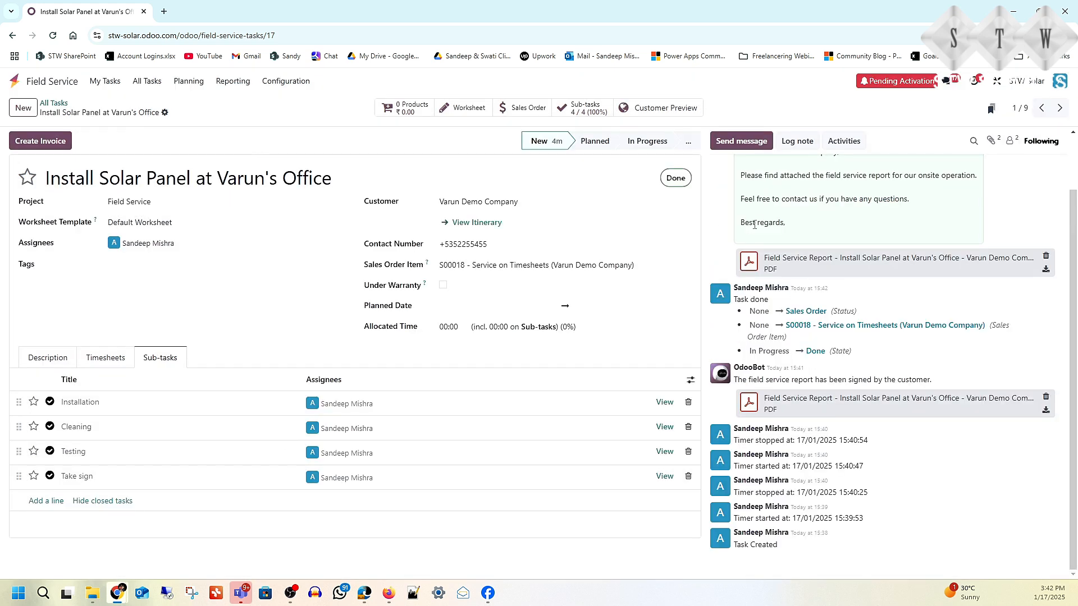
Step: Review the attached report PDF, then bring up invoice creation with Regular invoice
click(812, 259)
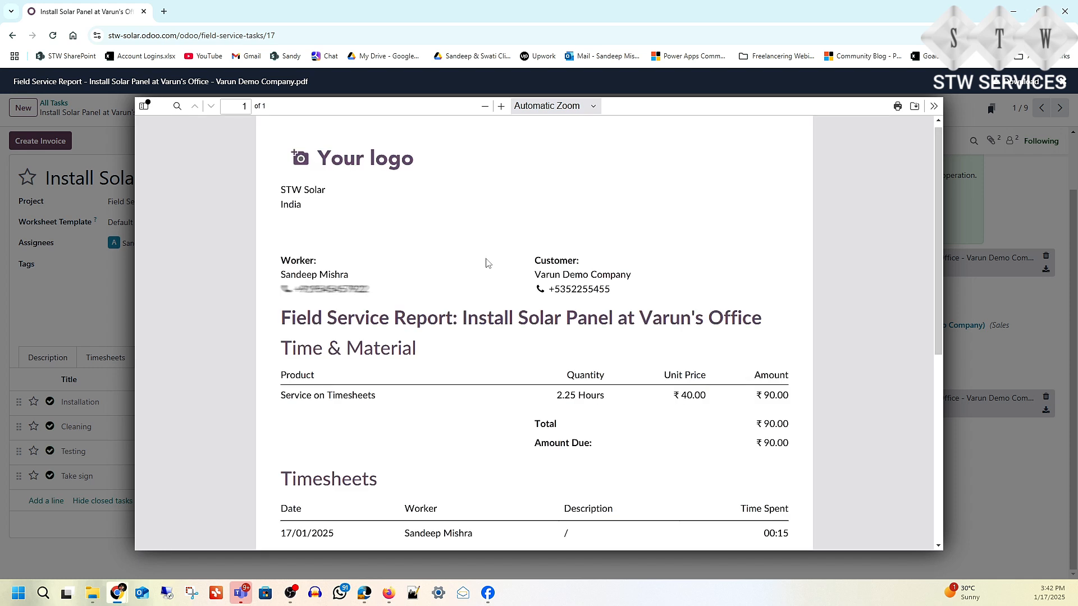
scroll(502, 272, down, 4)
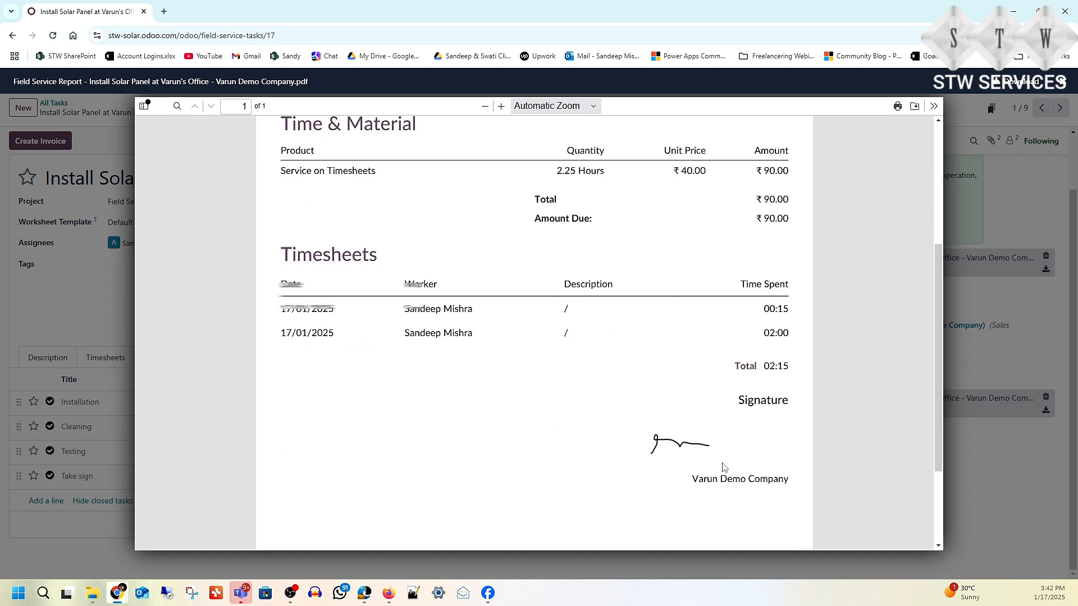
scroll(271, 277, up, 4)
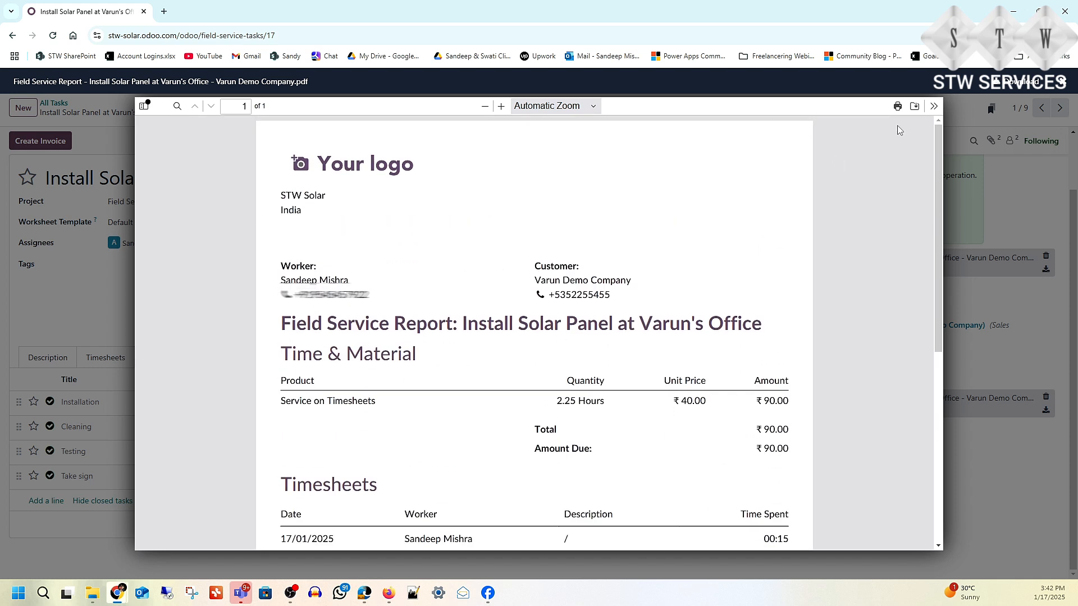
click(954, 120)
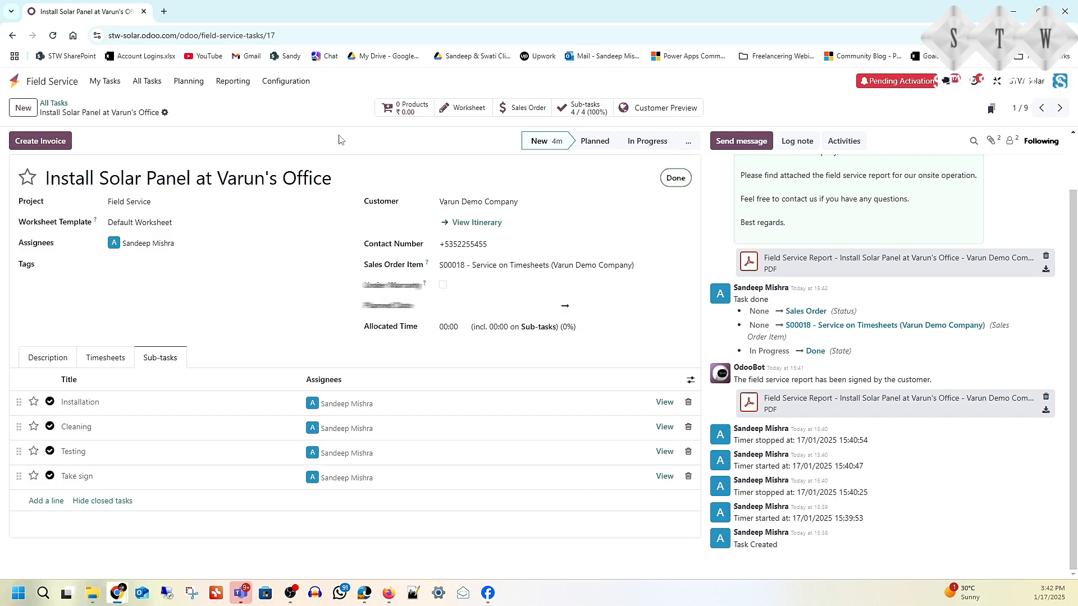
click(35, 140)
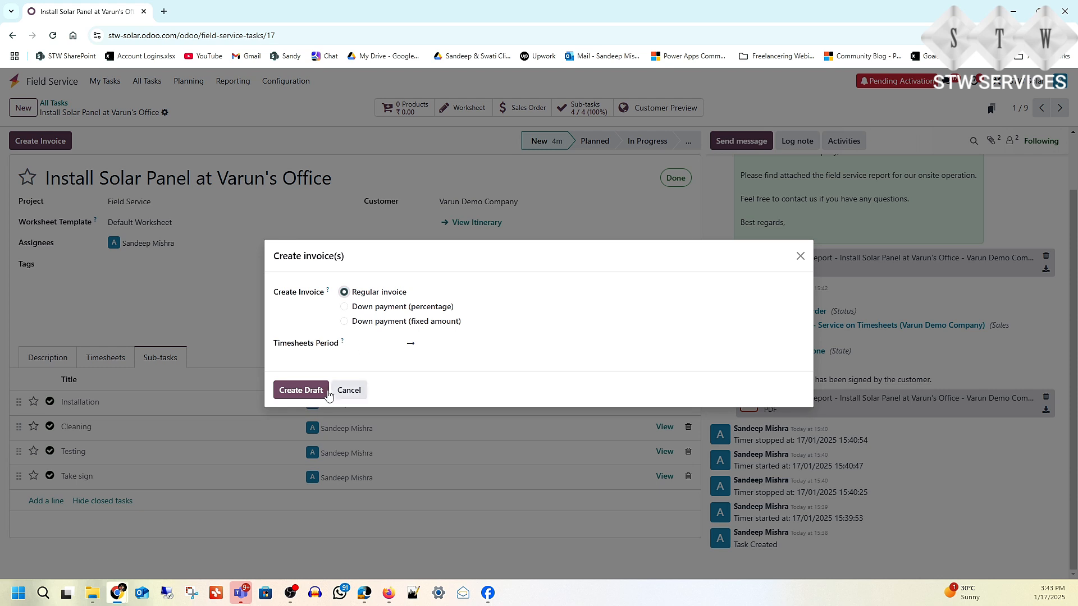
Step: Post the ₹90.00 invoice INV/24-25/0007 for 2.25 timesheet hours and email it to the customer
click(311, 396)
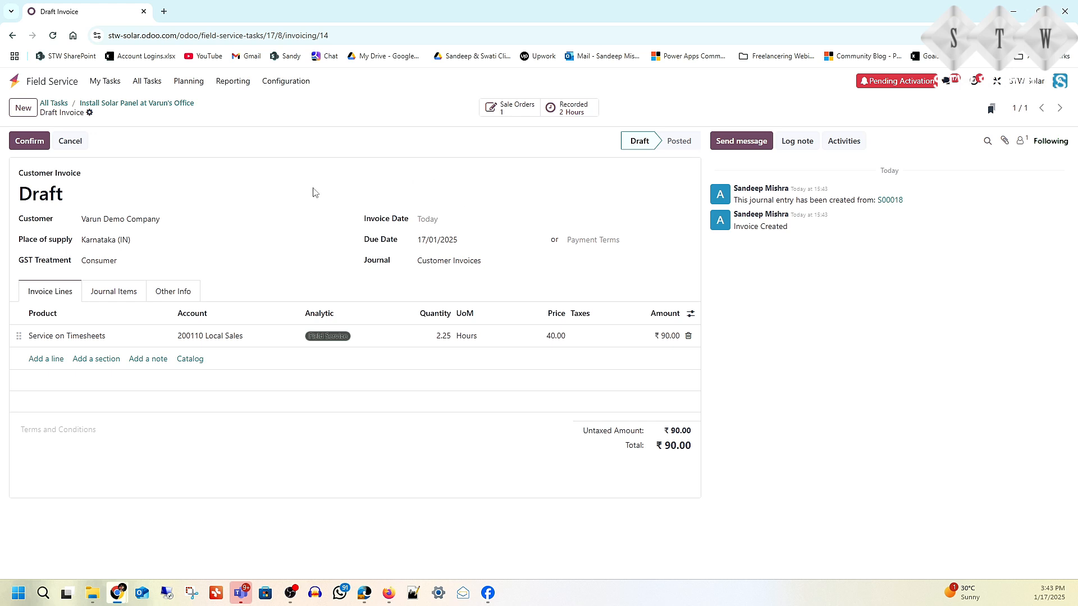
click(31, 143)
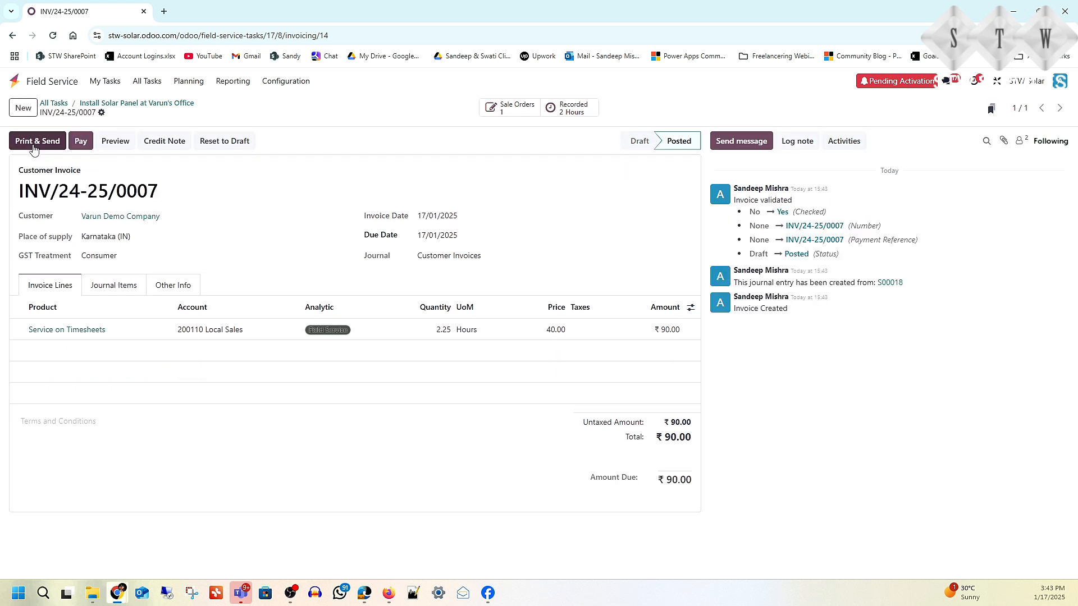
click(34, 147)
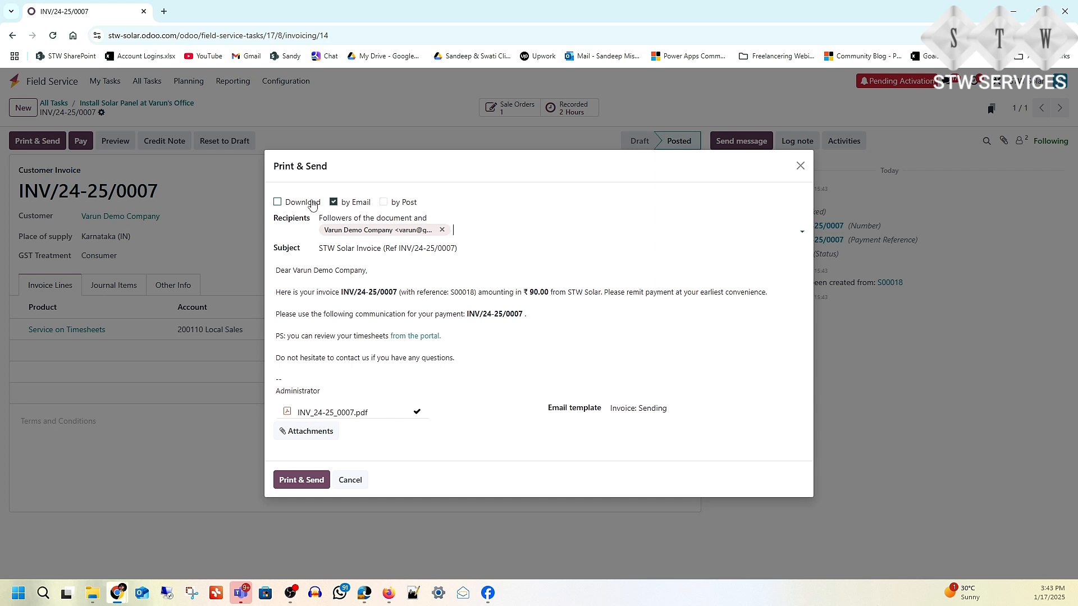
click(295, 482)
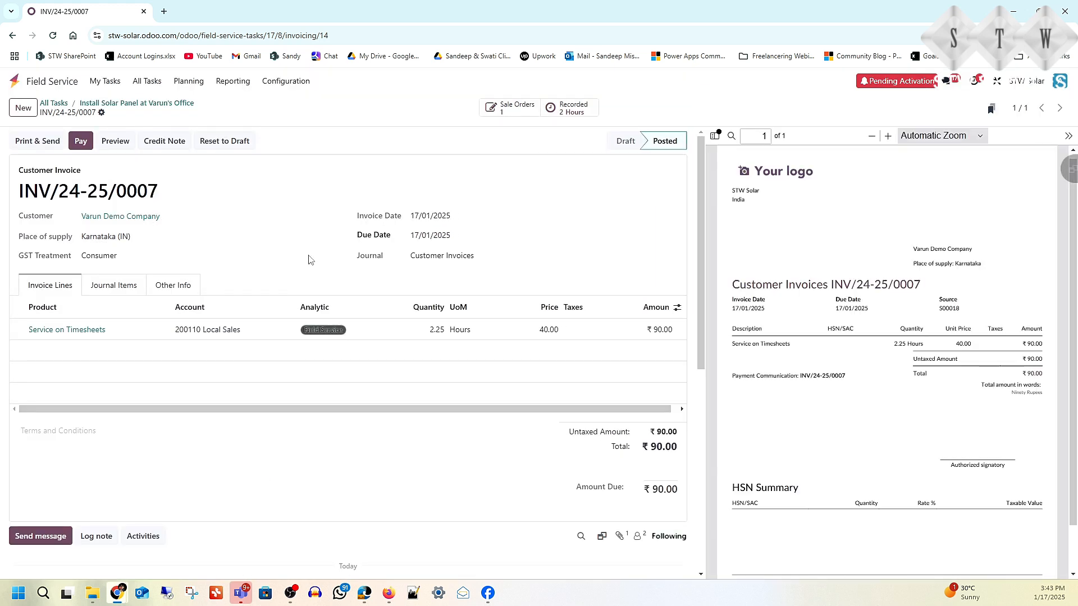
click(15, 83)
Step: Email the order confirmation for sales order S00018 (₹90.00, 2.25 hours) with its PDF
click(417, 267)
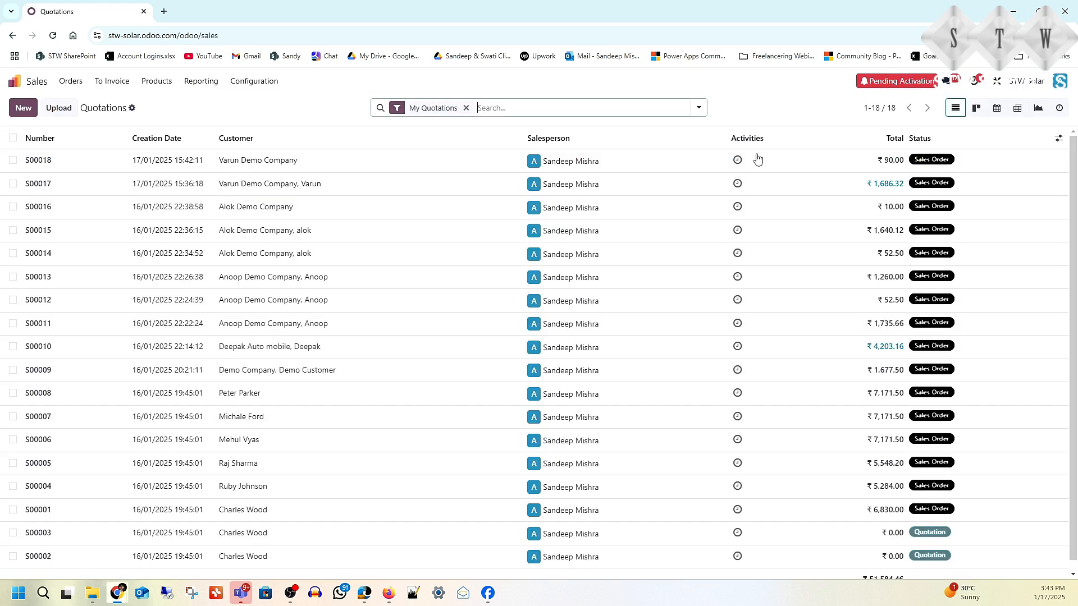
click(272, 162)
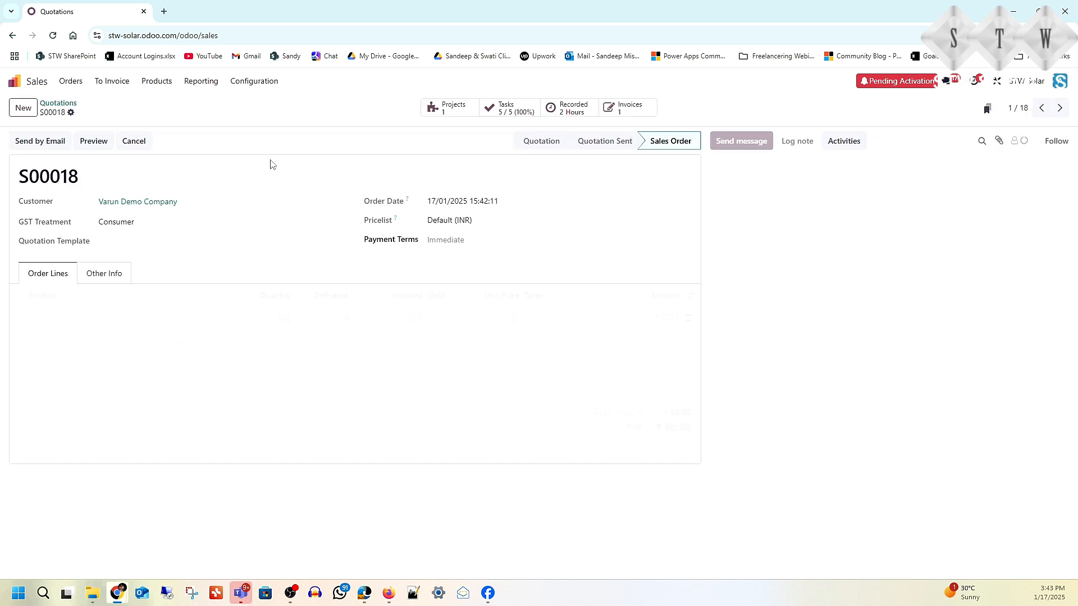
click(46, 145)
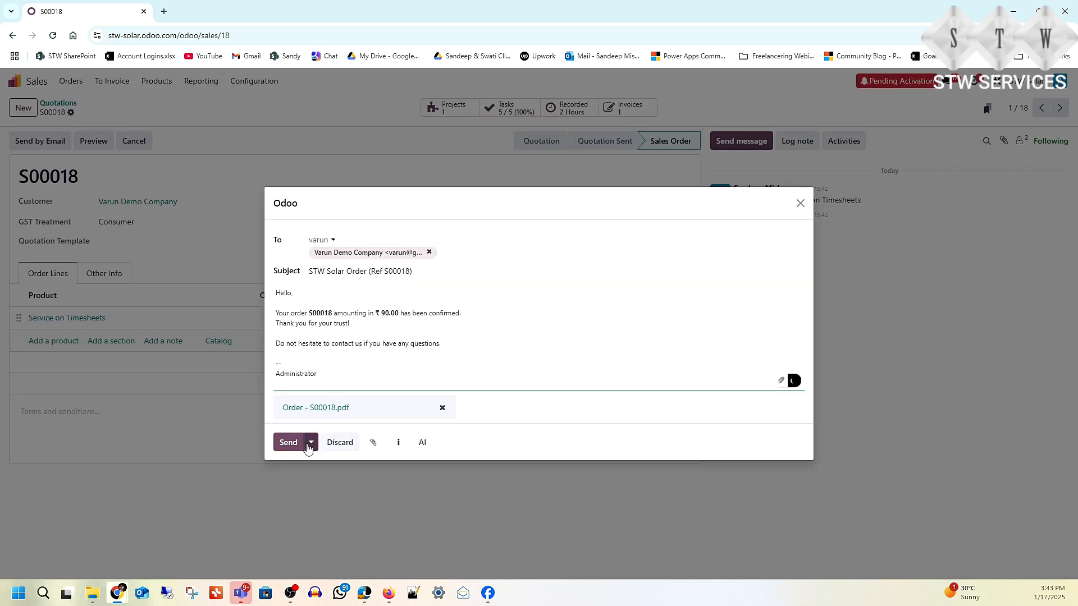
click(290, 445)
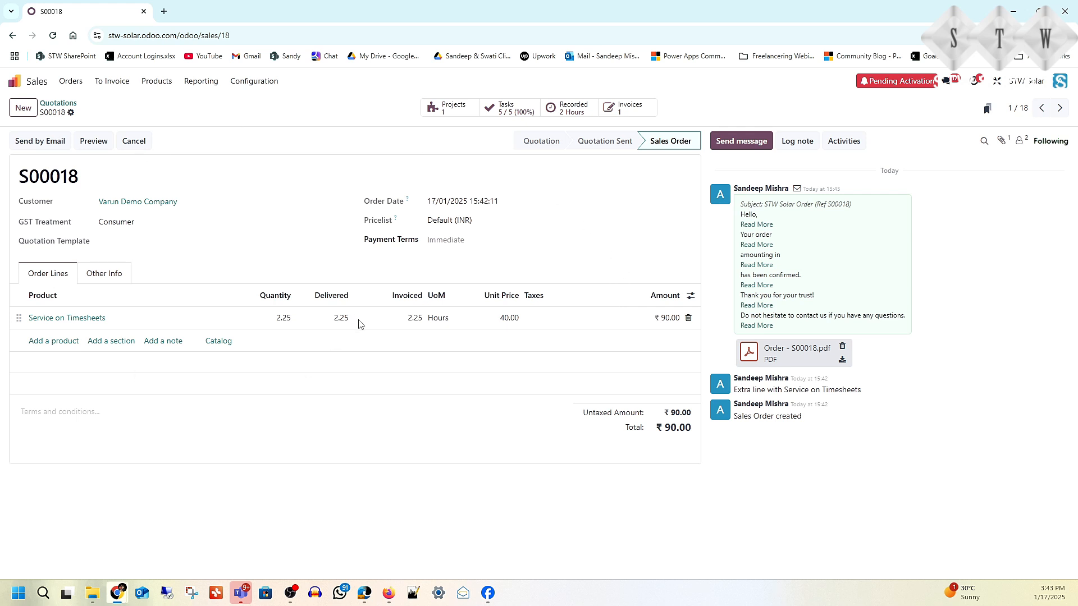
click(109, 84)
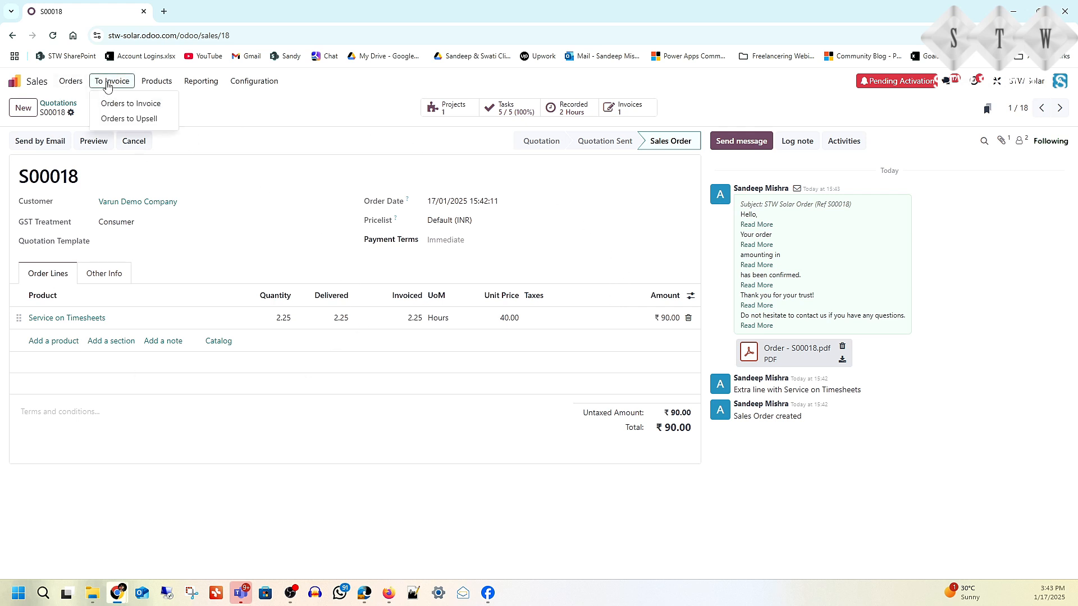
Step: Invoice S00017 as INV/24-25/0008 for ₹1,686.32, post it and email it to the customer
click(124, 105)
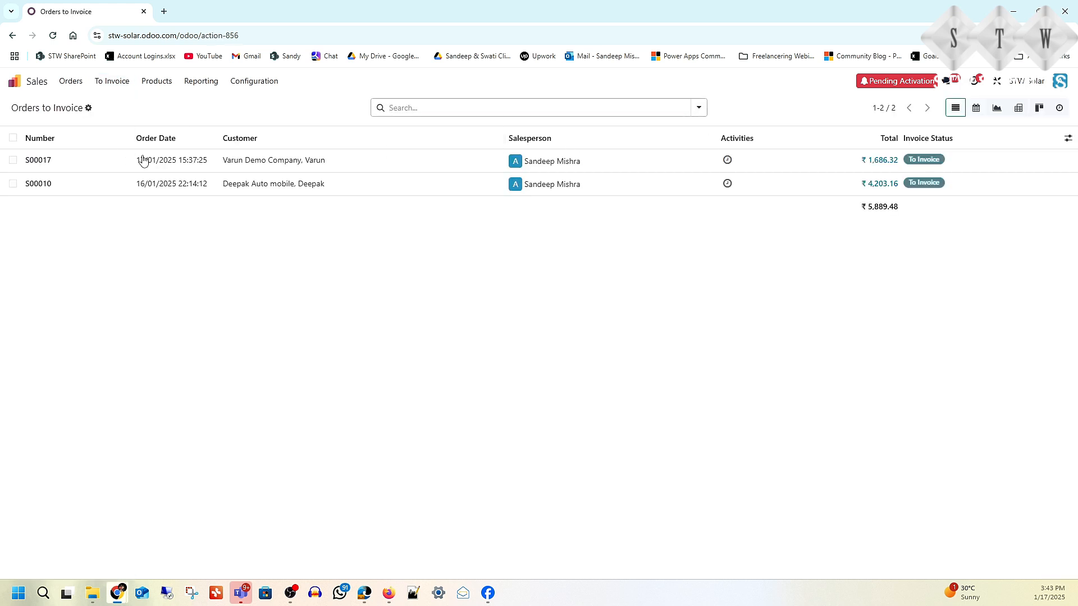
click(36, 163)
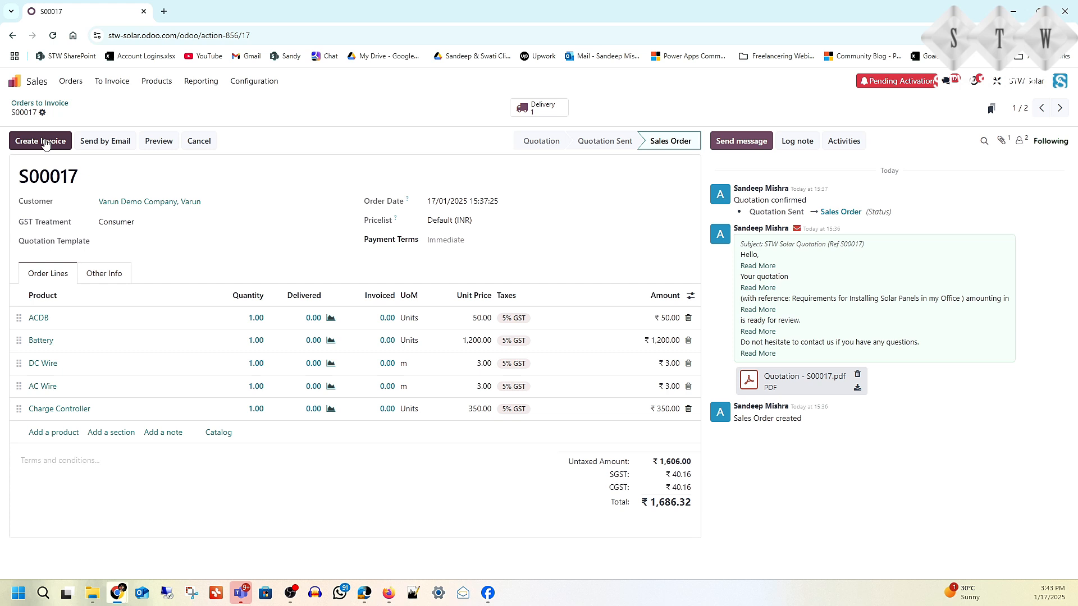
click(45, 142)
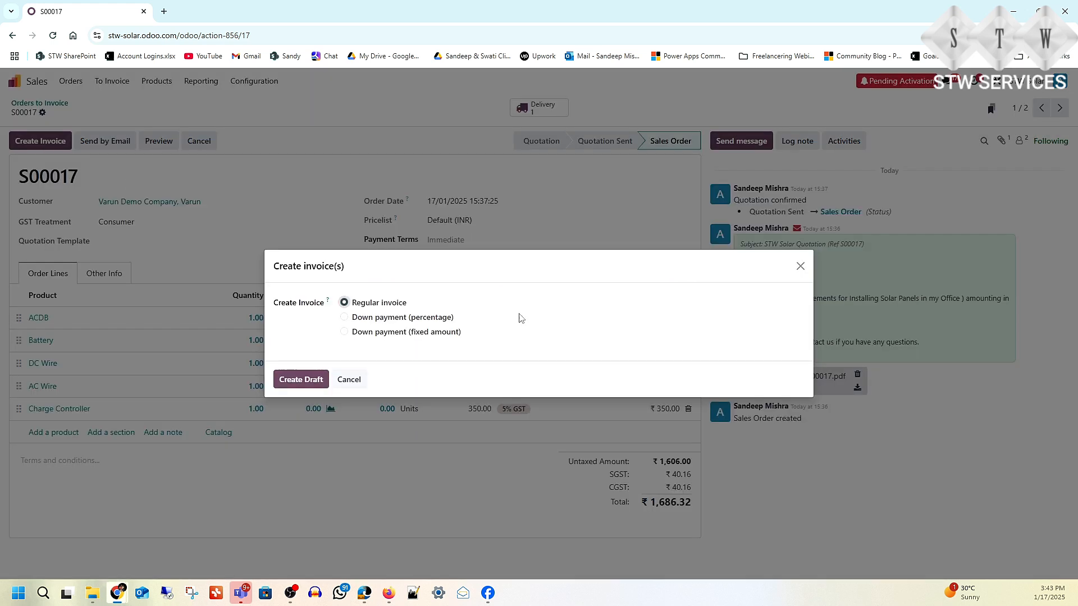
click(301, 380)
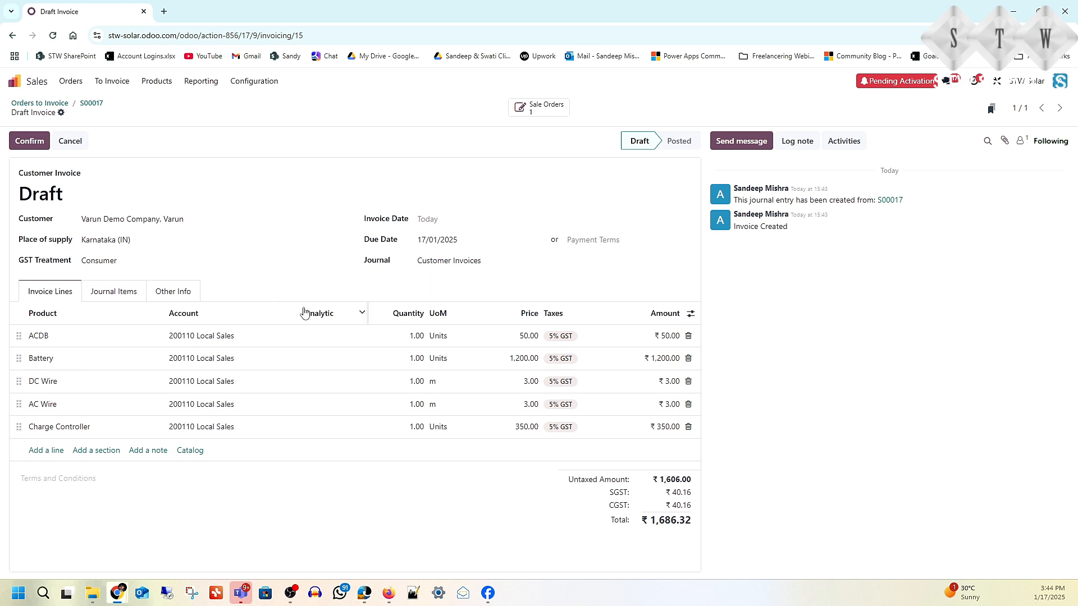
click(24, 143)
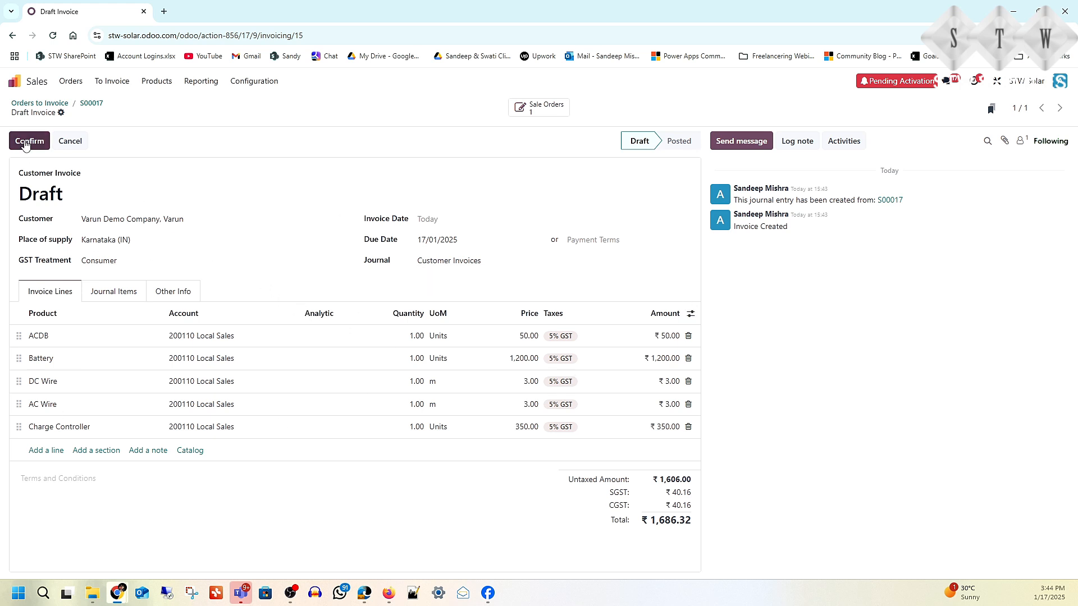
click(36, 141)
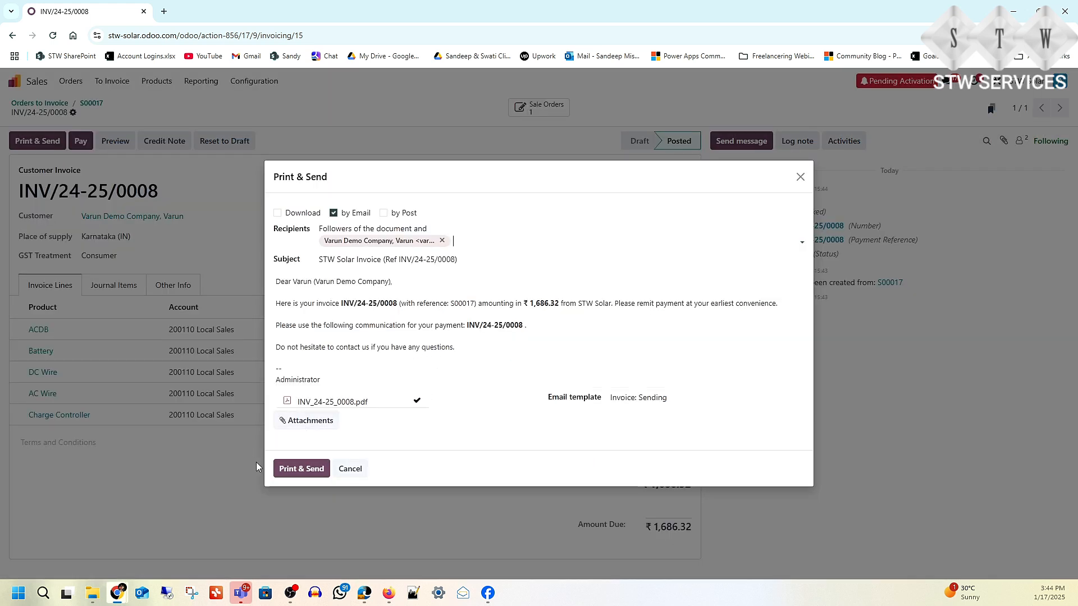
click(296, 469)
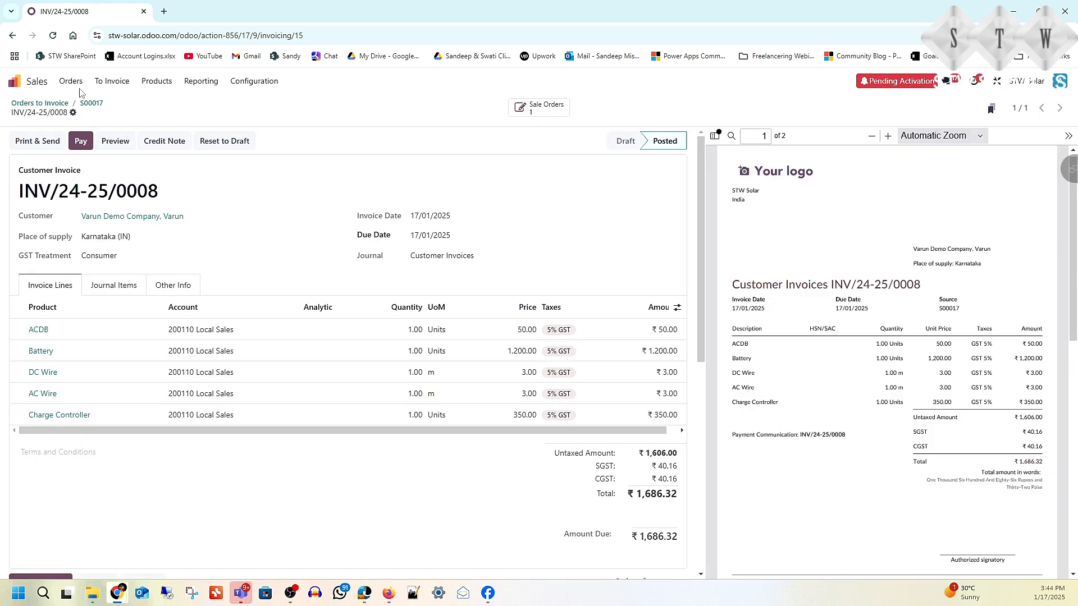
Step: Recheck Orders to Invoice to confirm only S00010 remains, then return to the home screen
click(112, 83)
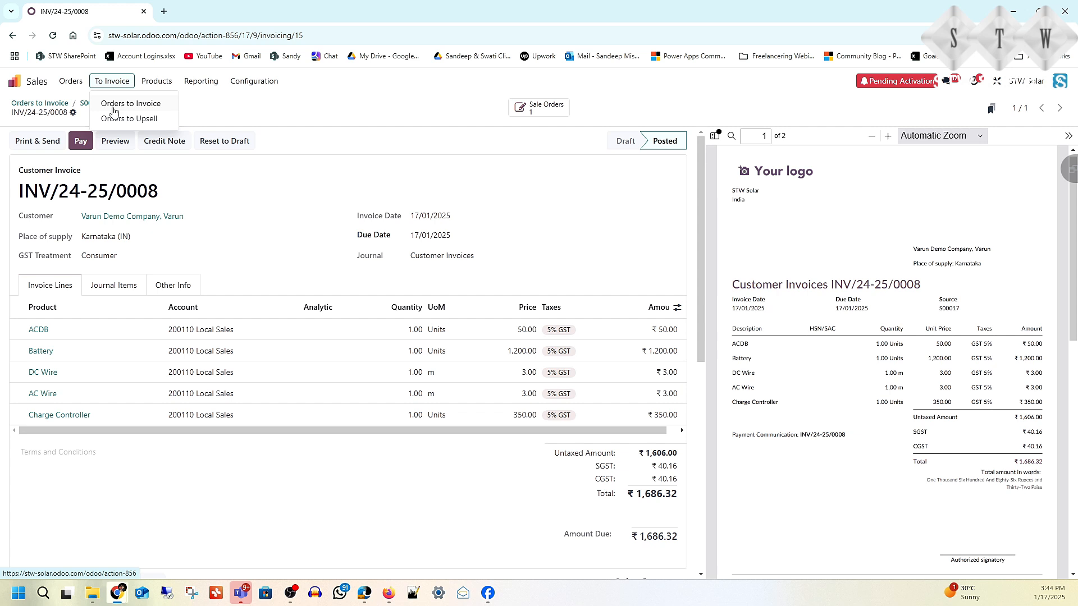
click(113, 107)
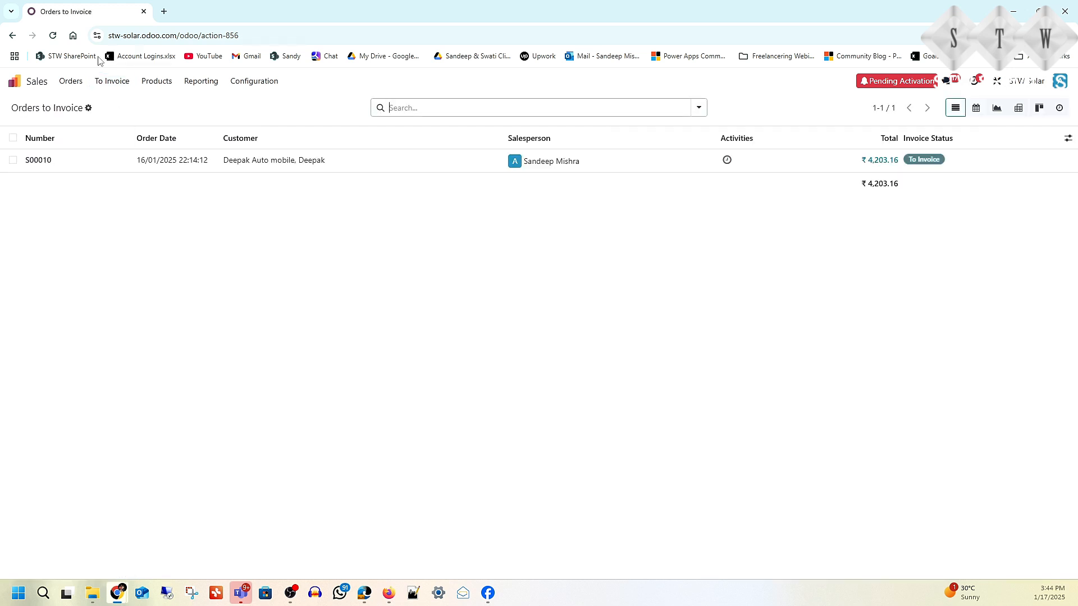
click(15, 86)
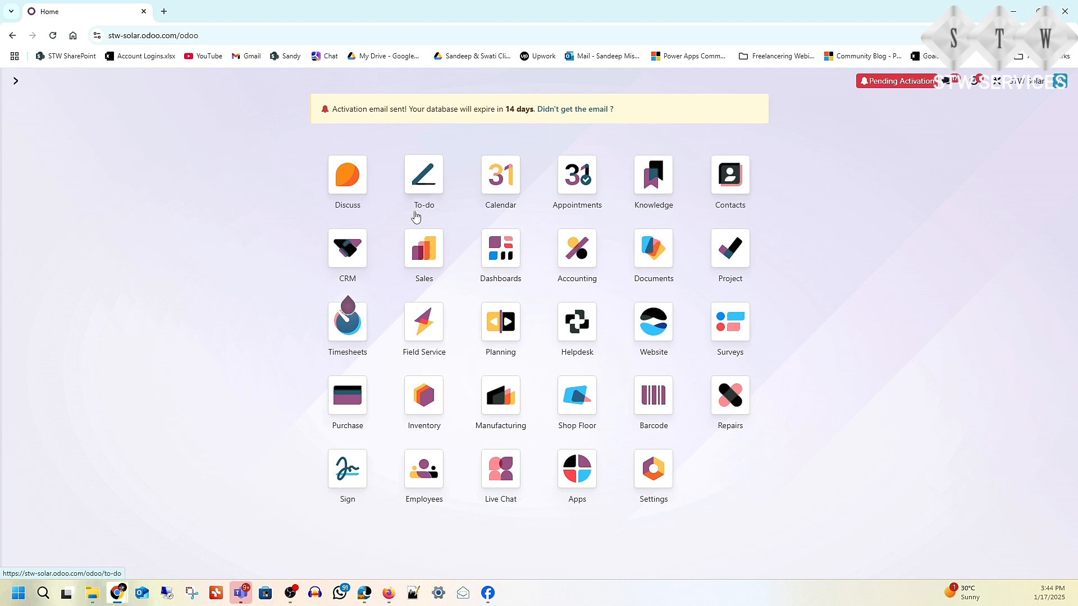
Step: Register a ₹1,260.00 Bank journal payment on customer invoice INV/24-25/0002 in Accounting
click(577, 249)
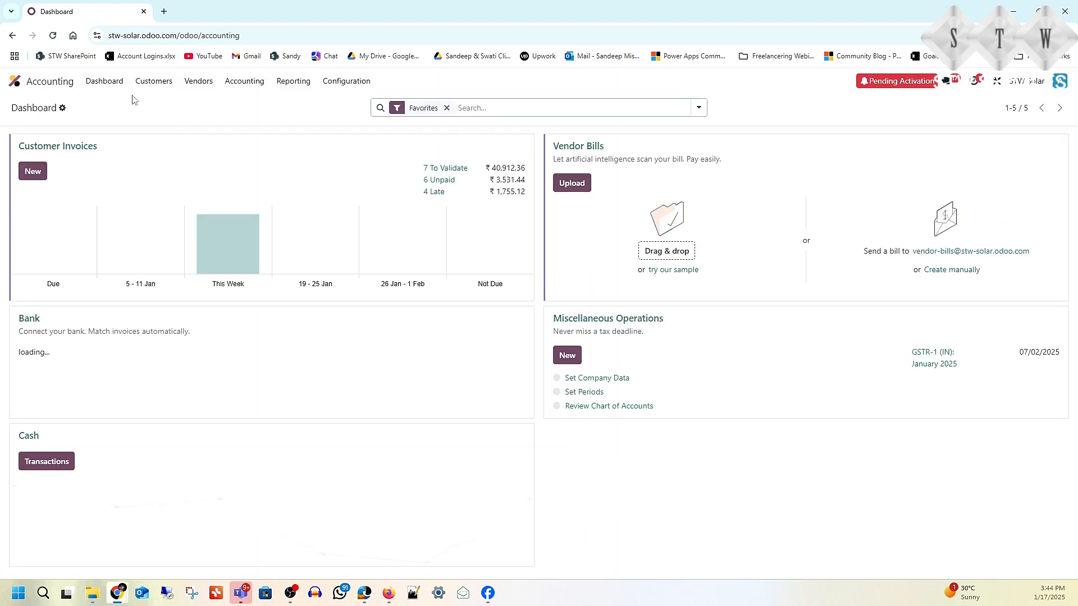
click(154, 82)
click(154, 107)
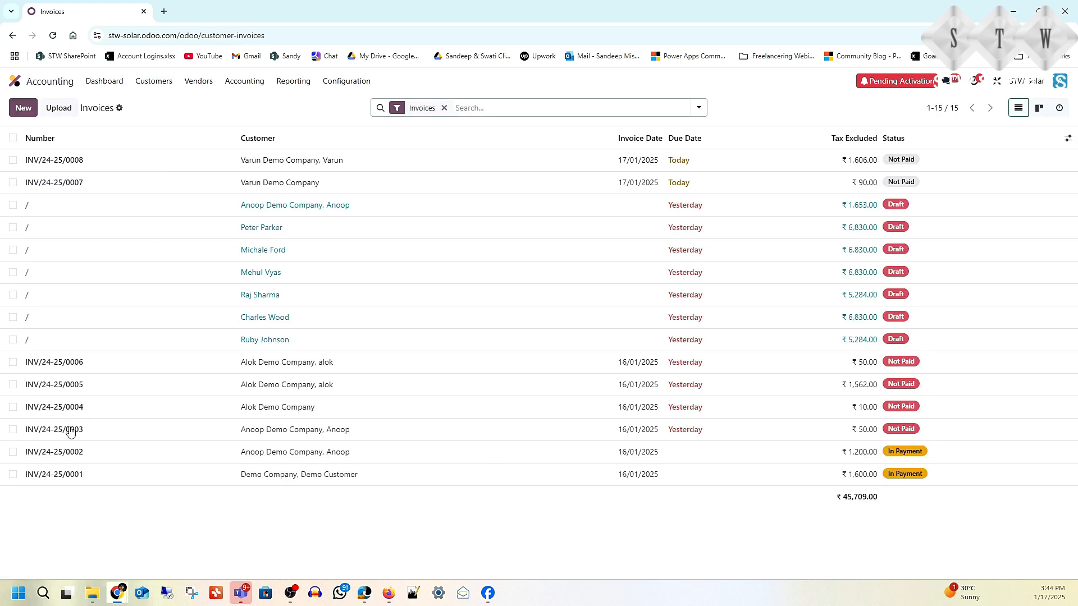
click(13, 452)
click(47, 457)
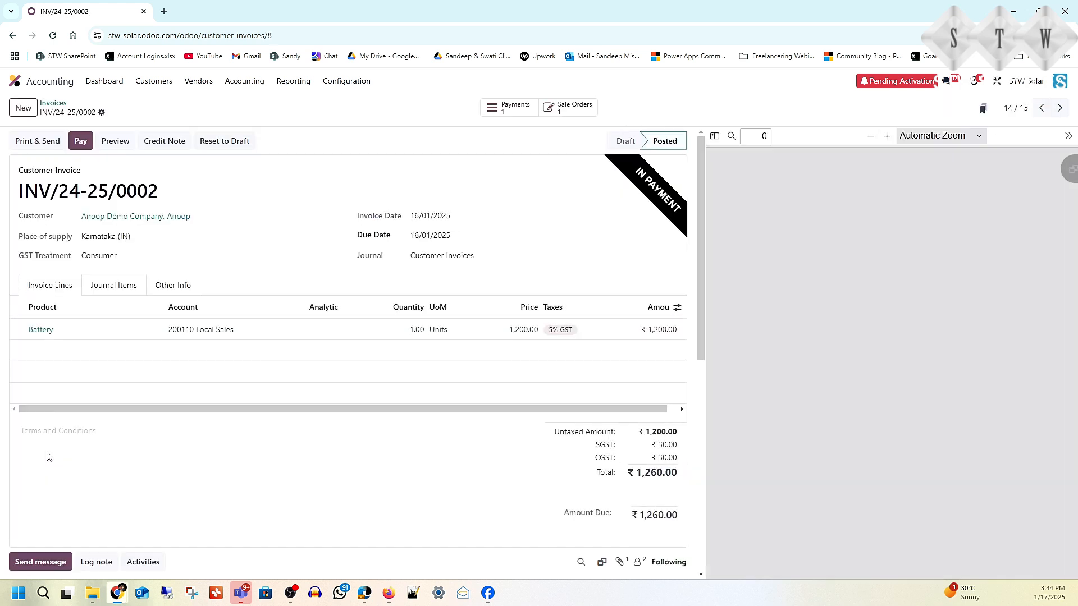
click(81, 142)
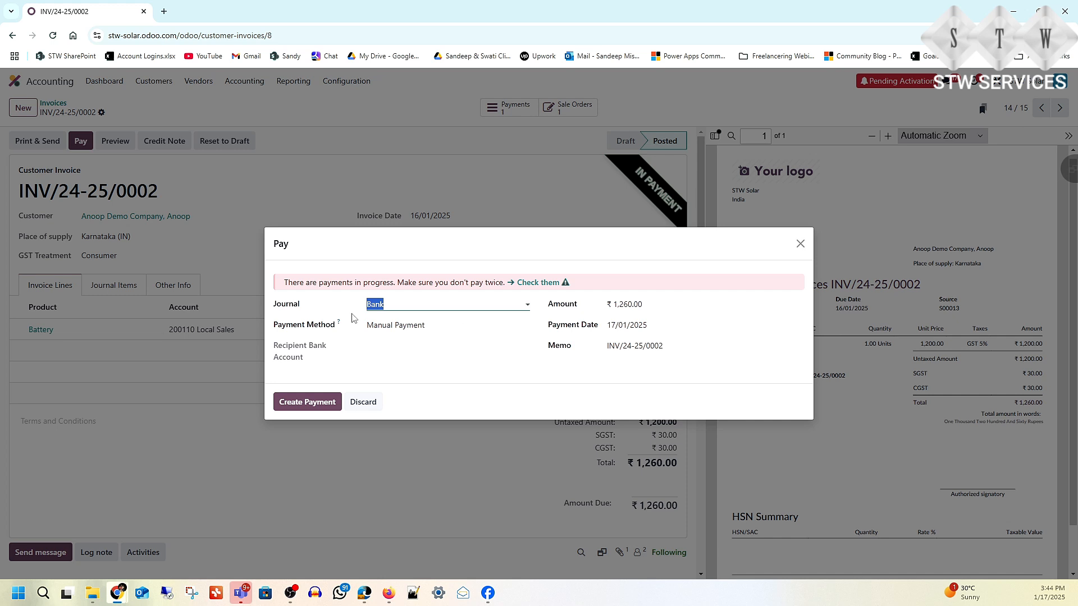
click(528, 306)
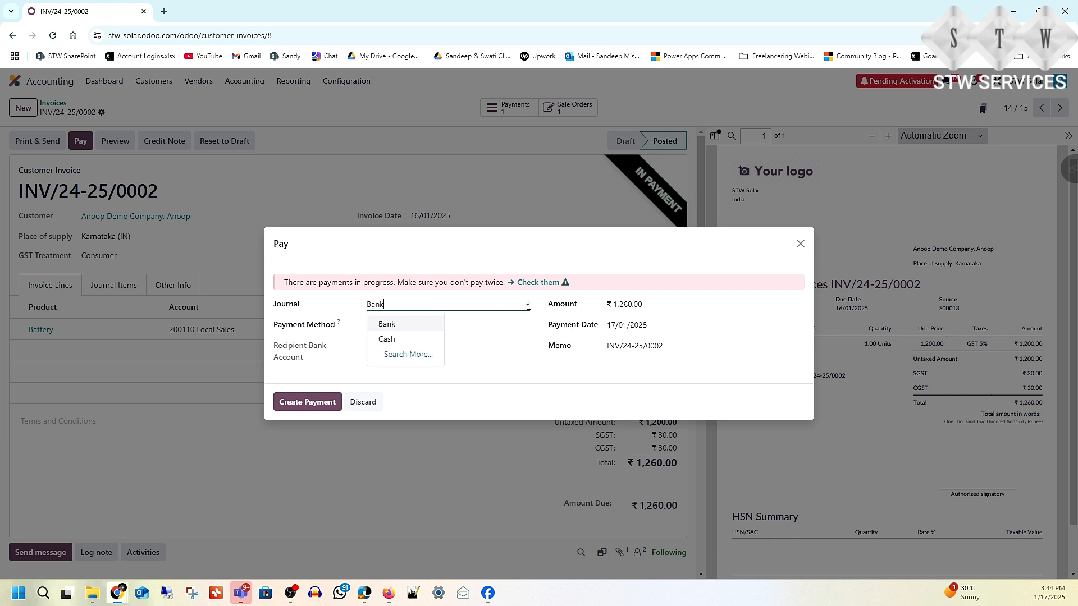
click(641, 259)
click(303, 403)
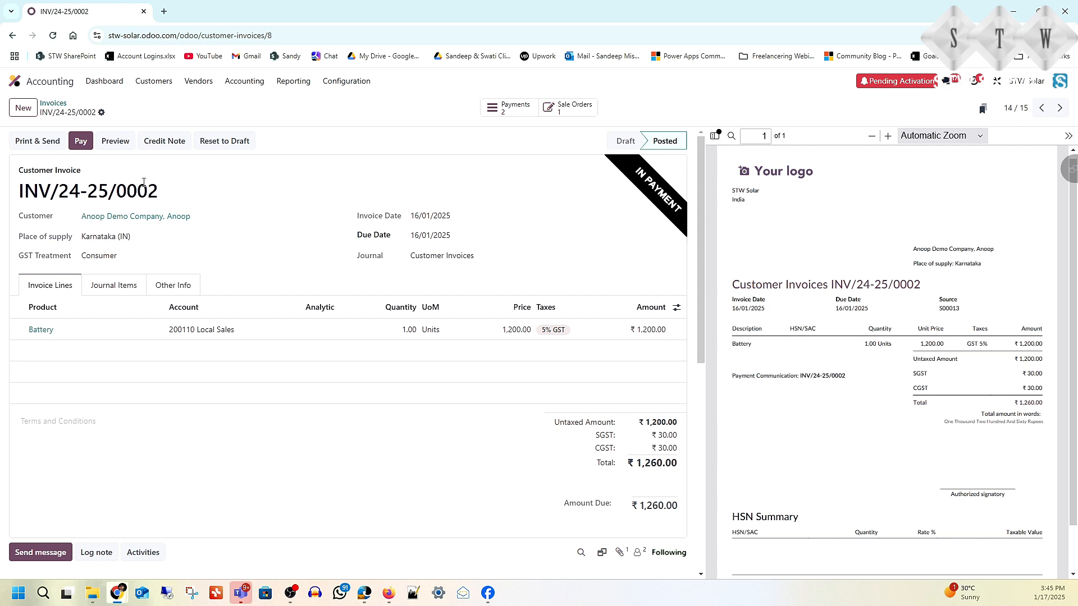
click(14, 84)
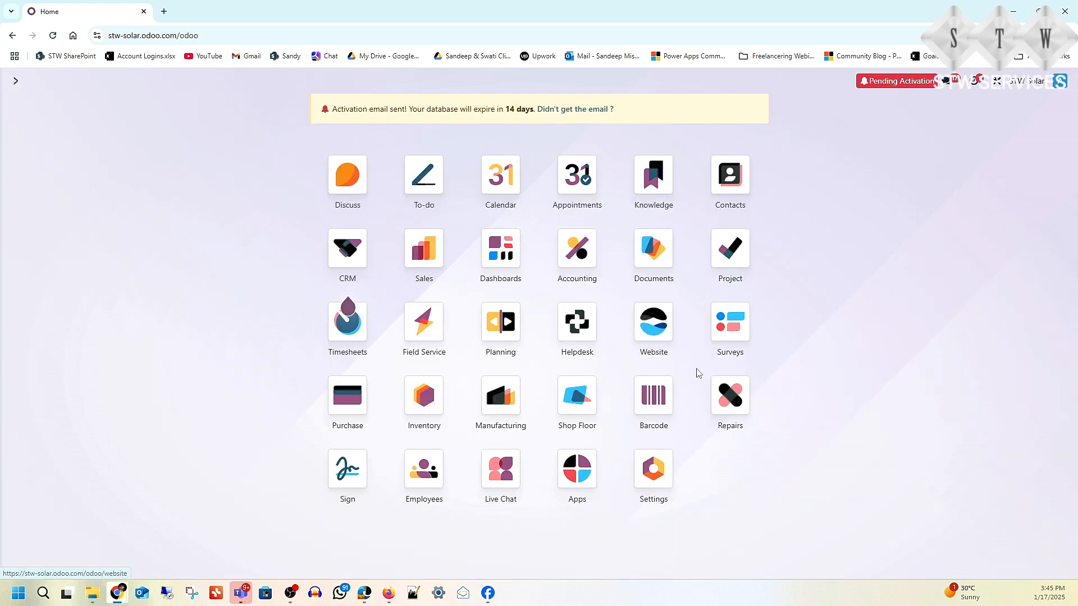
Step: Start a new ticket from My Tickets, titled for the customer's solar issue
click(578, 326)
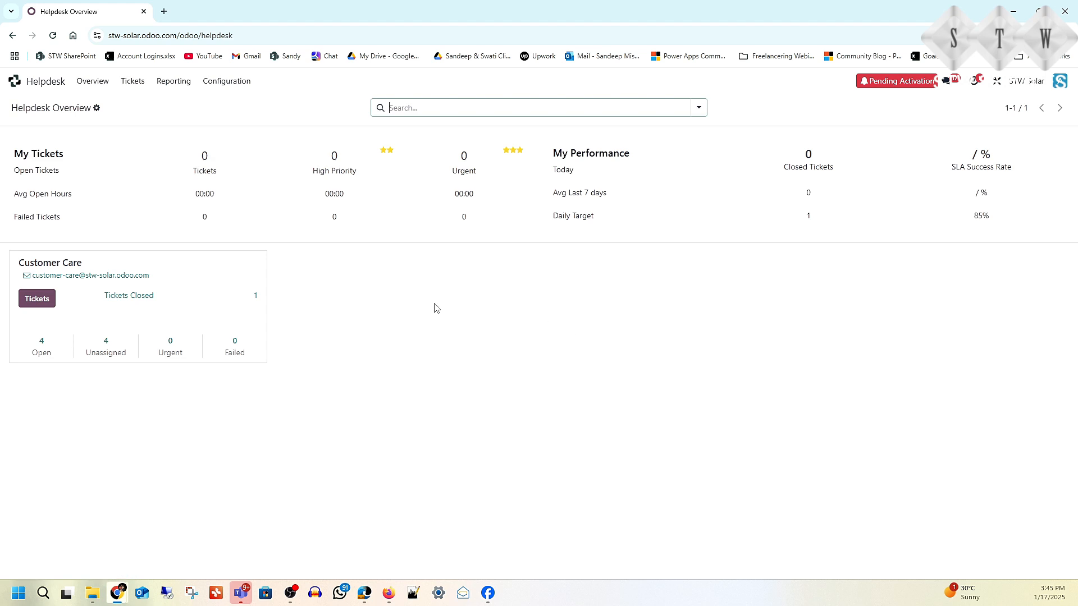
click(133, 85)
click(134, 102)
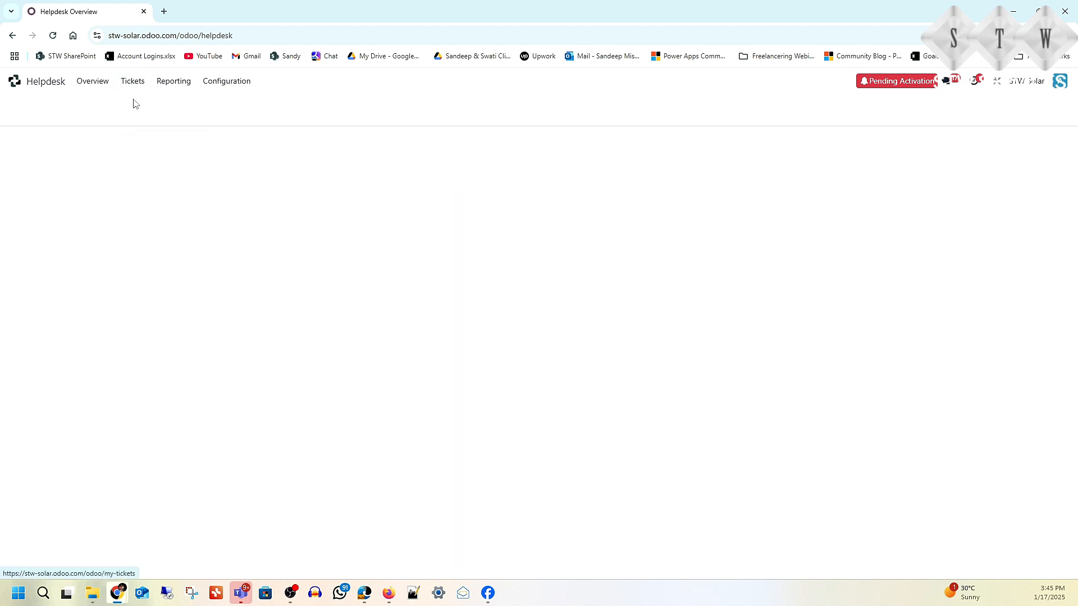
click(24, 111)
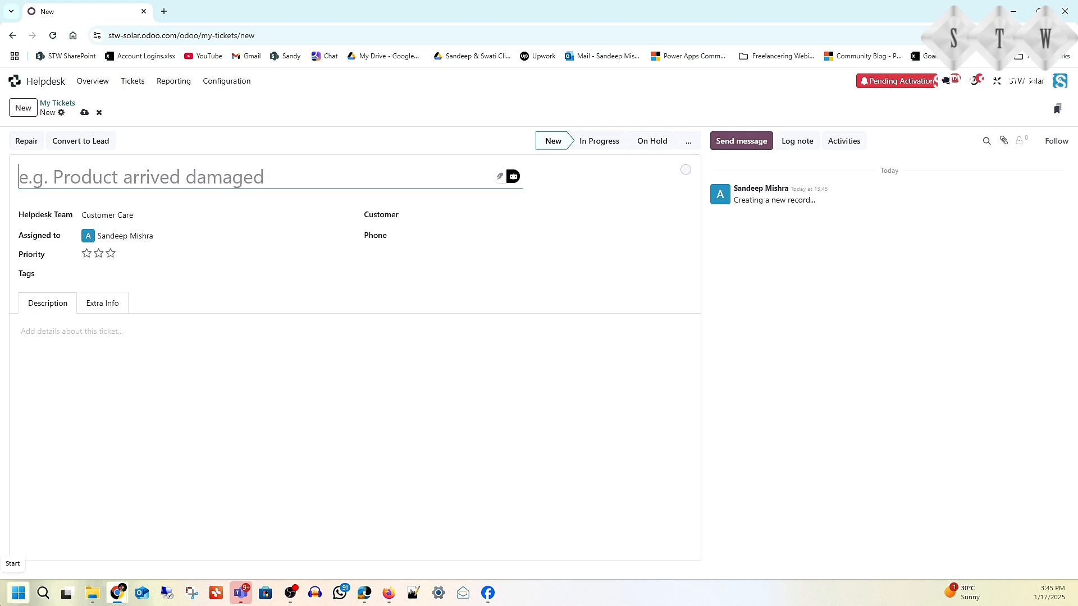
text(Ticket )
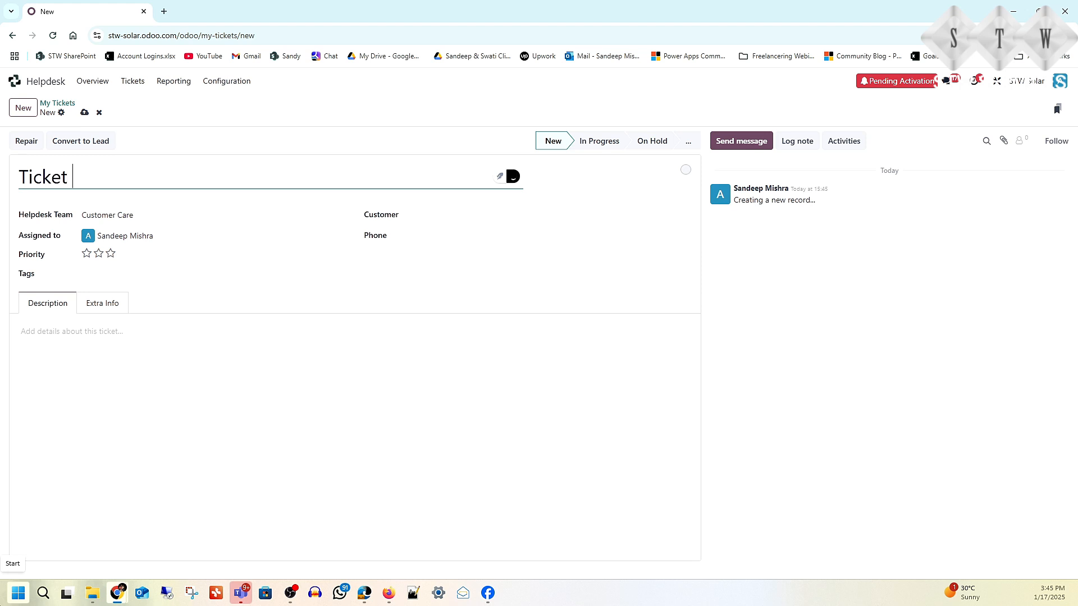
text(Related to V)
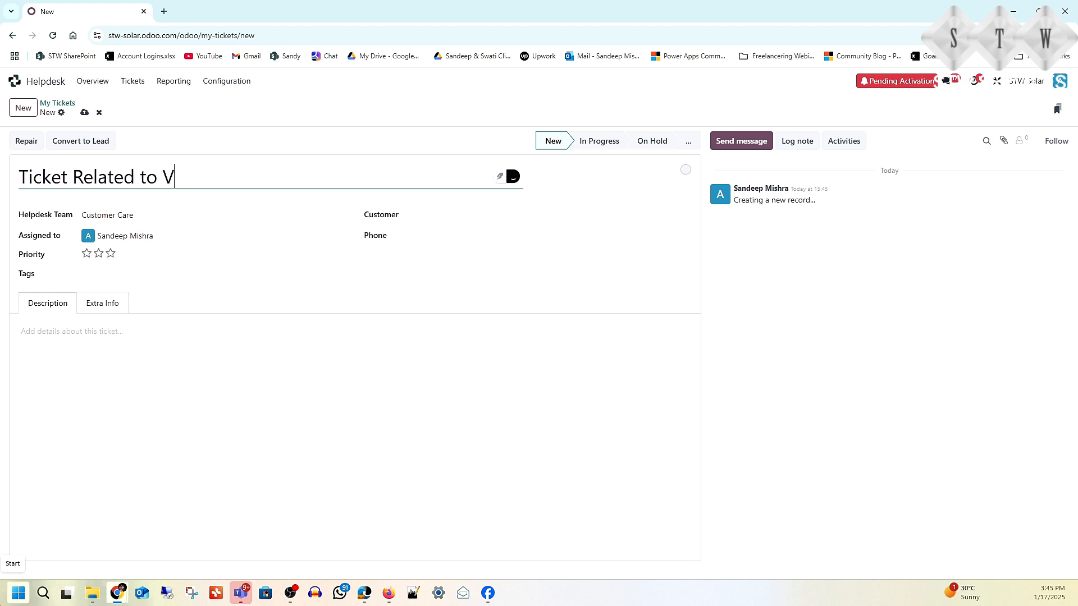
text(arun's O)
key(BackSpace)
text(solar)
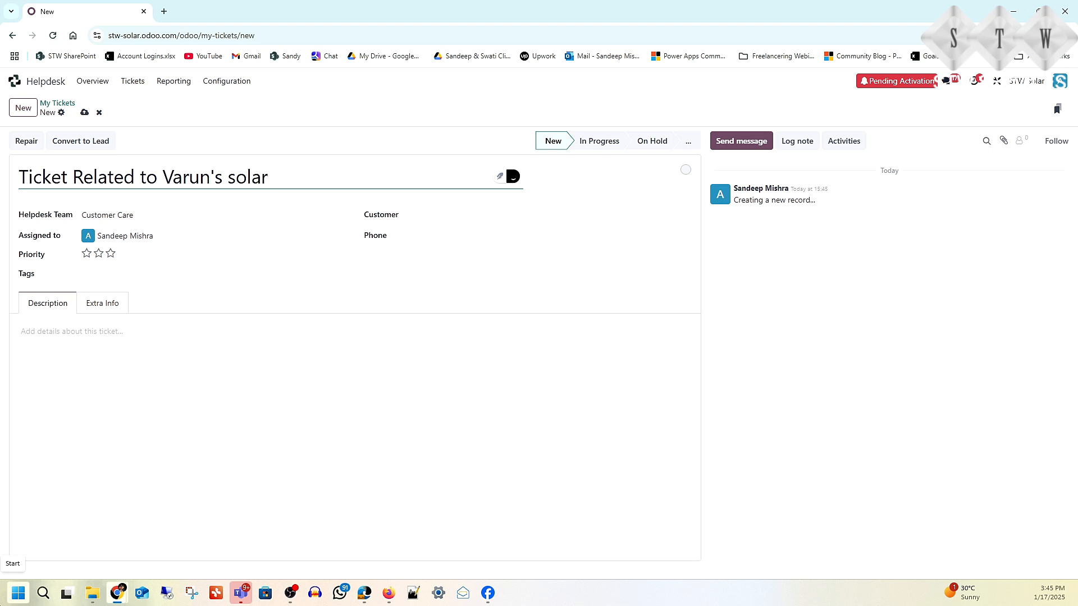
text( issue)
Step: Set the demo customer company, describe it as 'Solar panel is not working', and save ticket #06
click(167, 217)
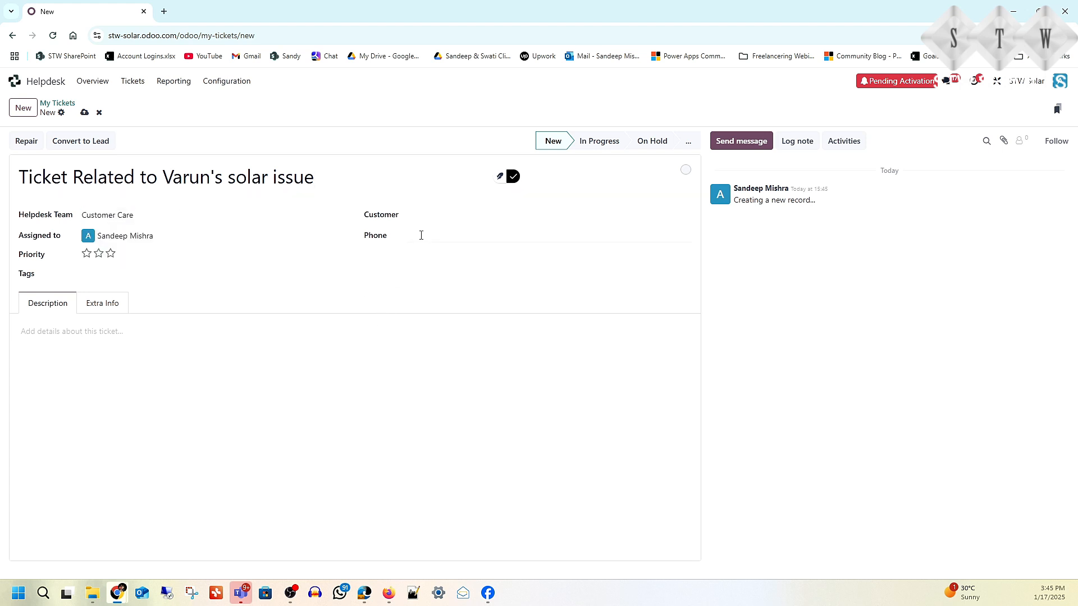
click(433, 218)
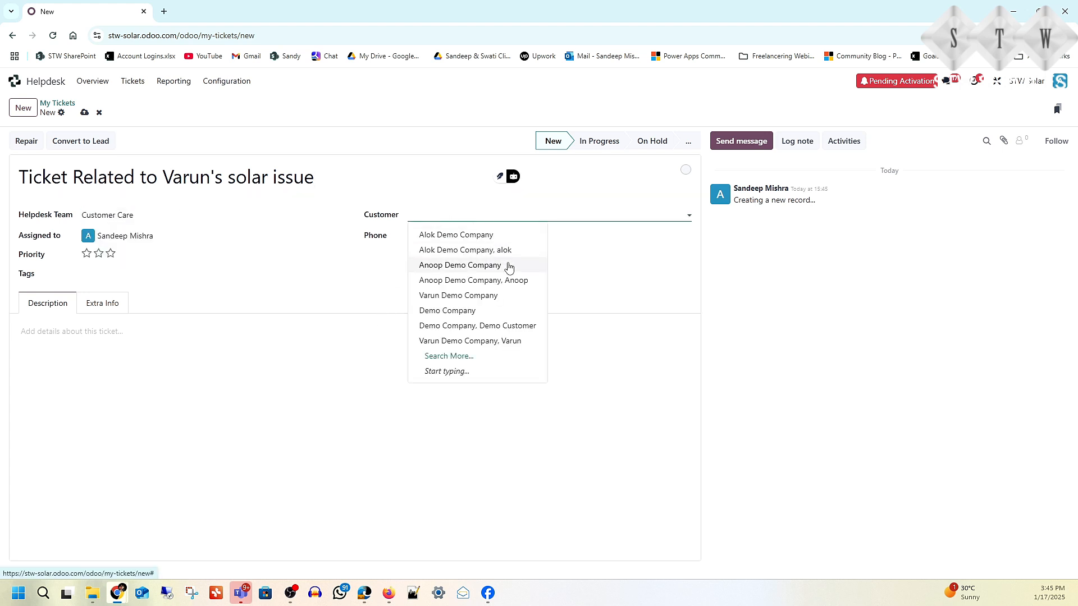
click(494, 296)
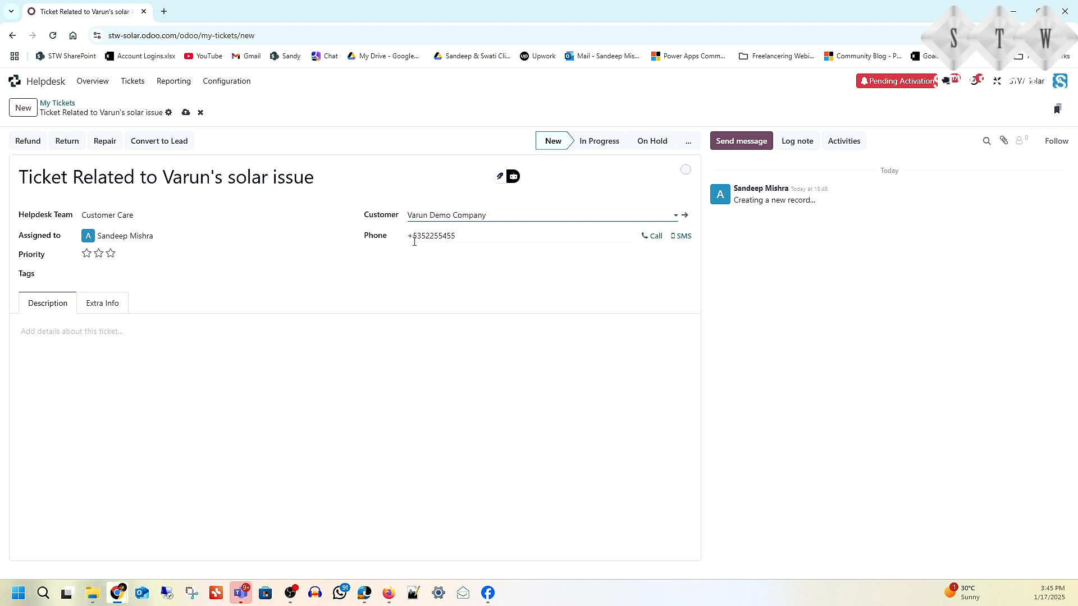
click(52, 349)
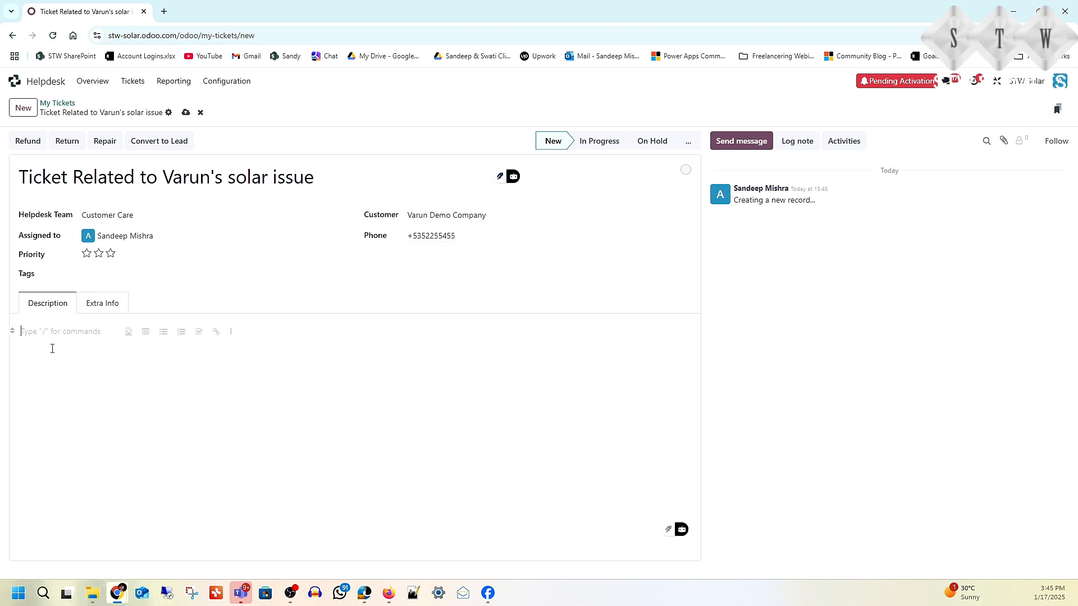
text(So)
text(larn)
text( panel is not working)
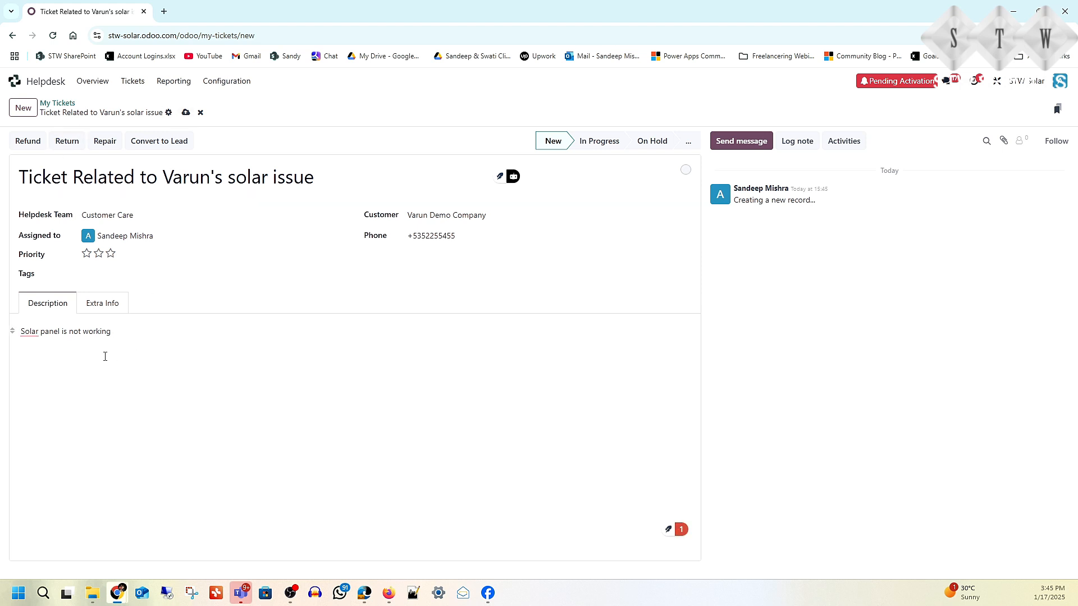
click(186, 113)
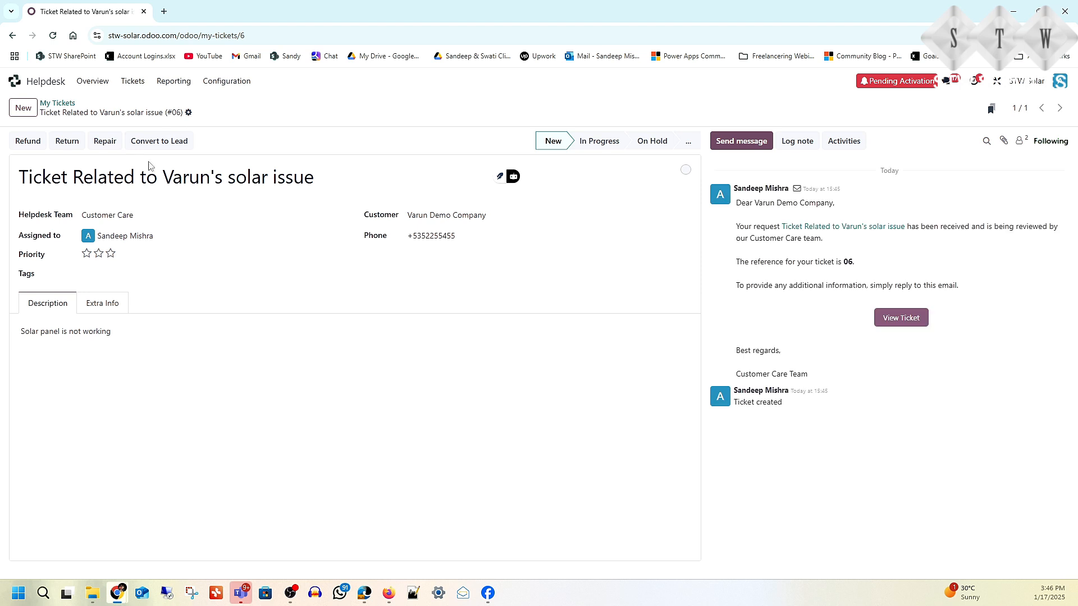
Step: Create a repair order from the ticket with ACDB and Battery part lines
click(105, 141)
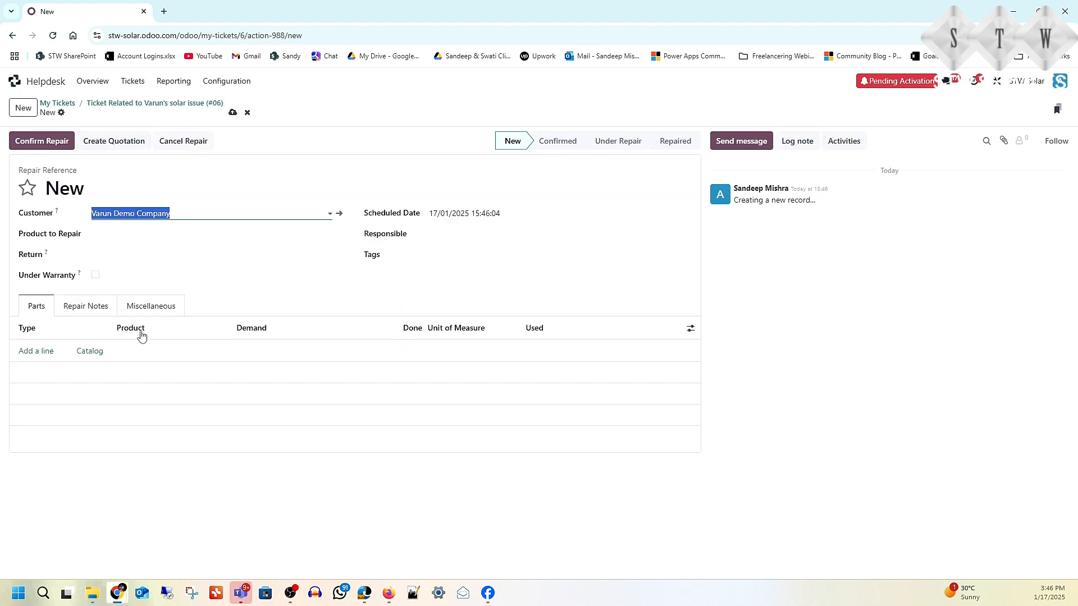
click(56, 354)
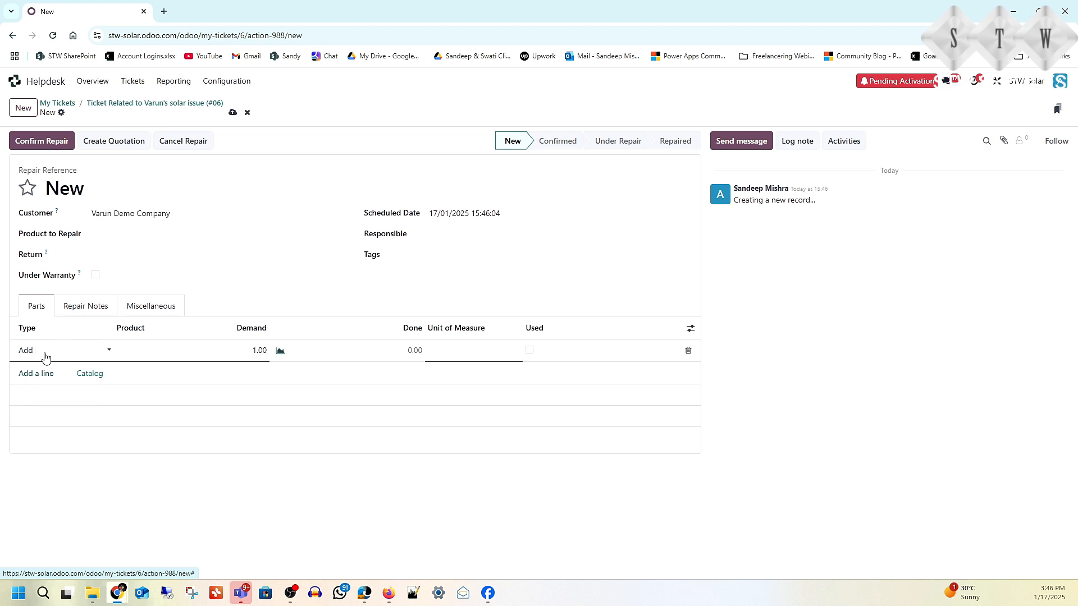
click(165, 355)
click(149, 384)
click(25, 375)
click(145, 377)
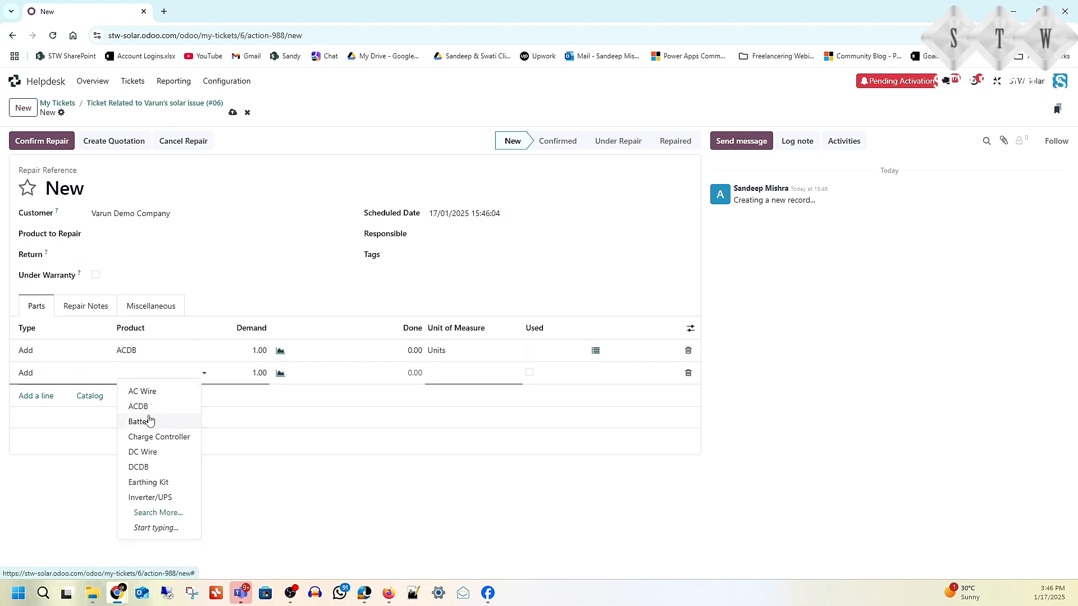
click(151, 419)
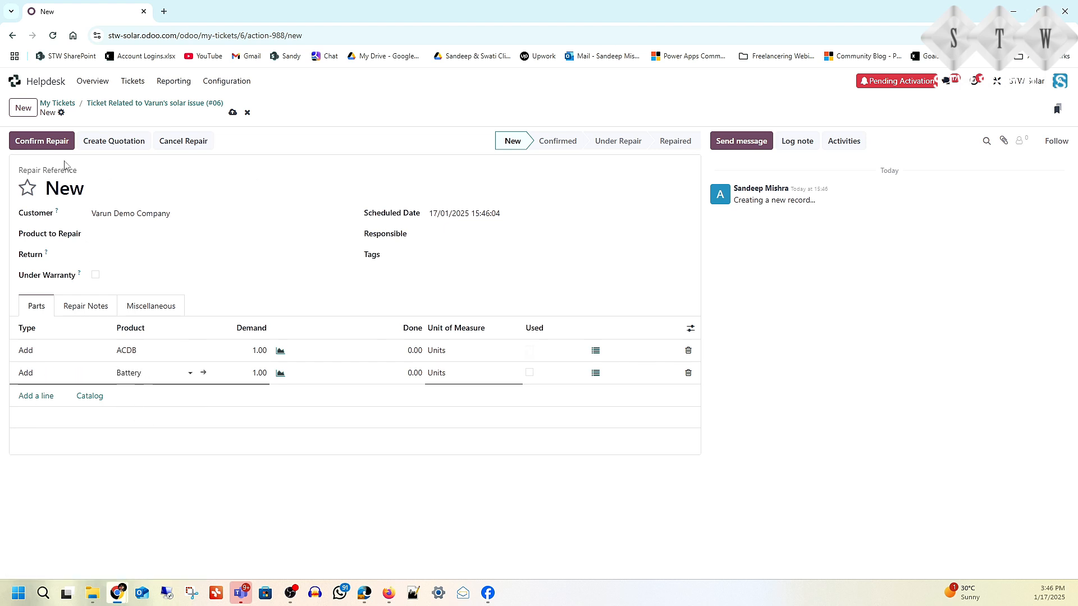
Step: Confirm, start and finish repair WH/RO/00001, then generate quotation S00019 for ₹1,312.50
click(51, 148)
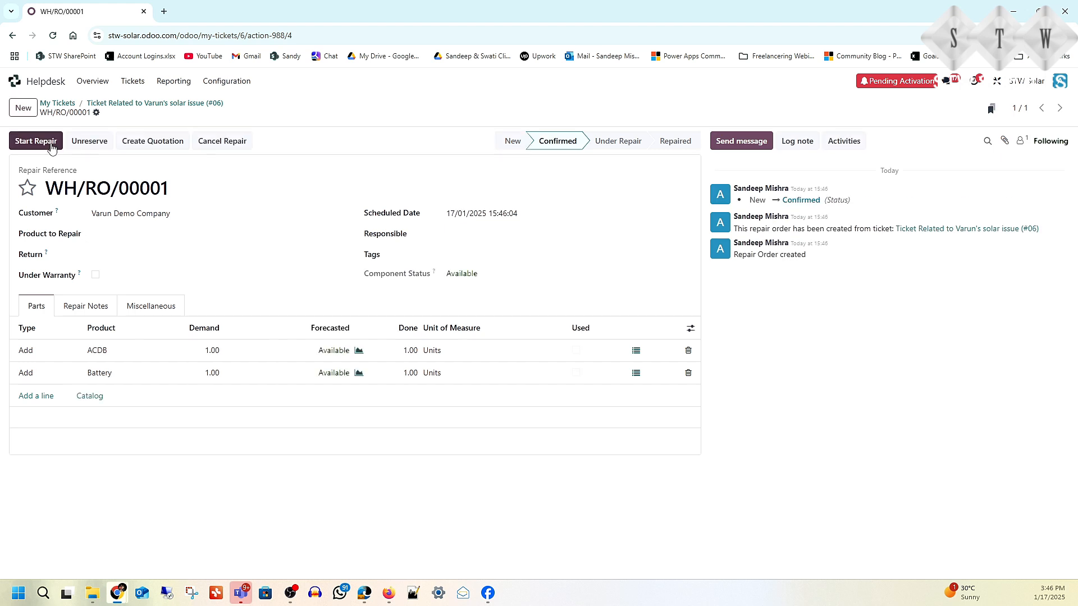
click(51, 148)
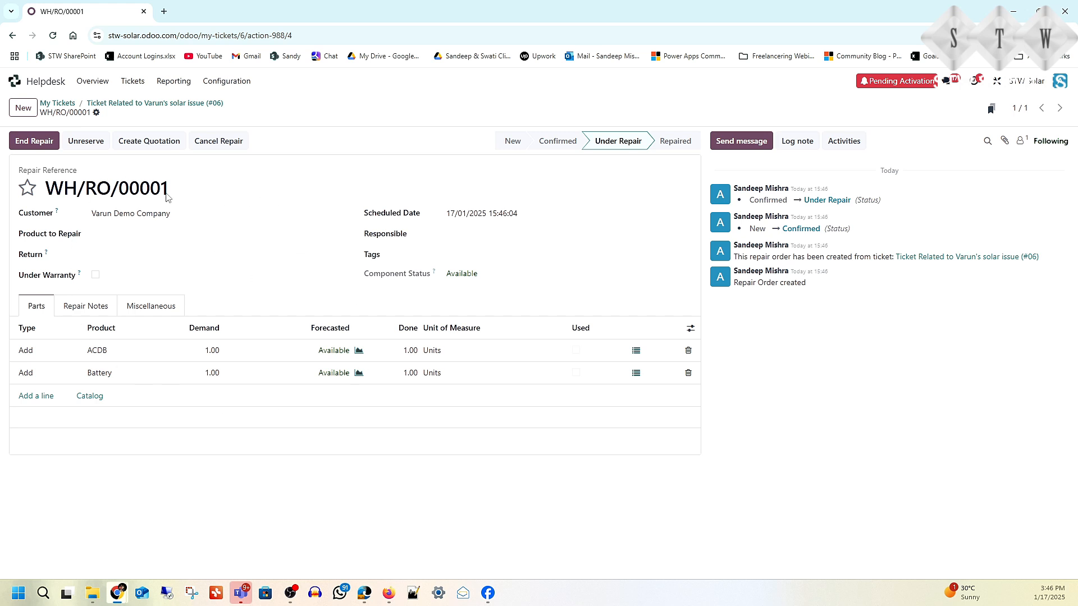
click(31, 147)
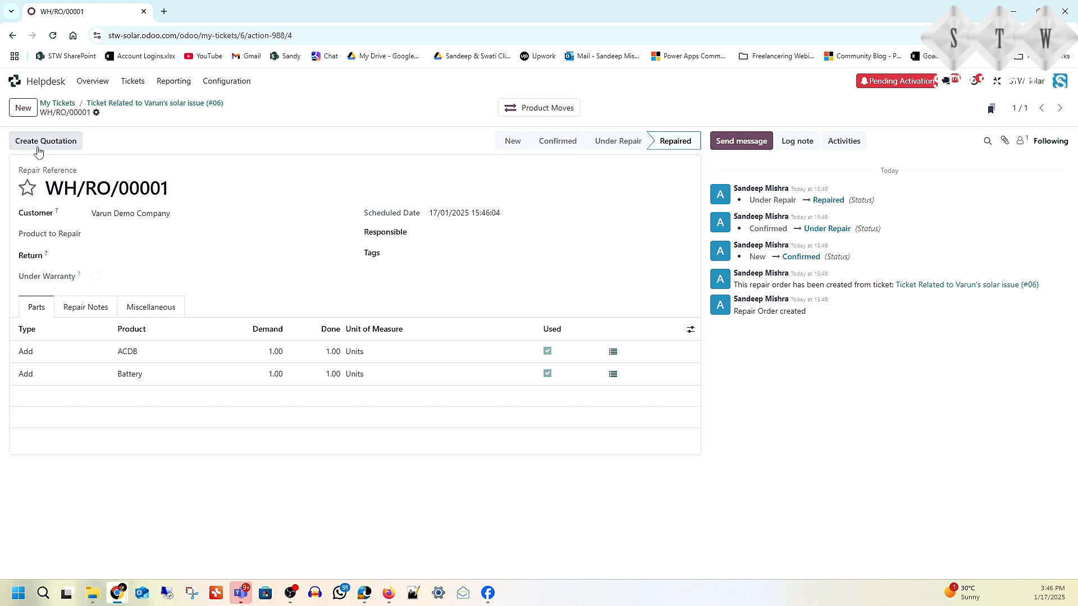
click(35, 147)
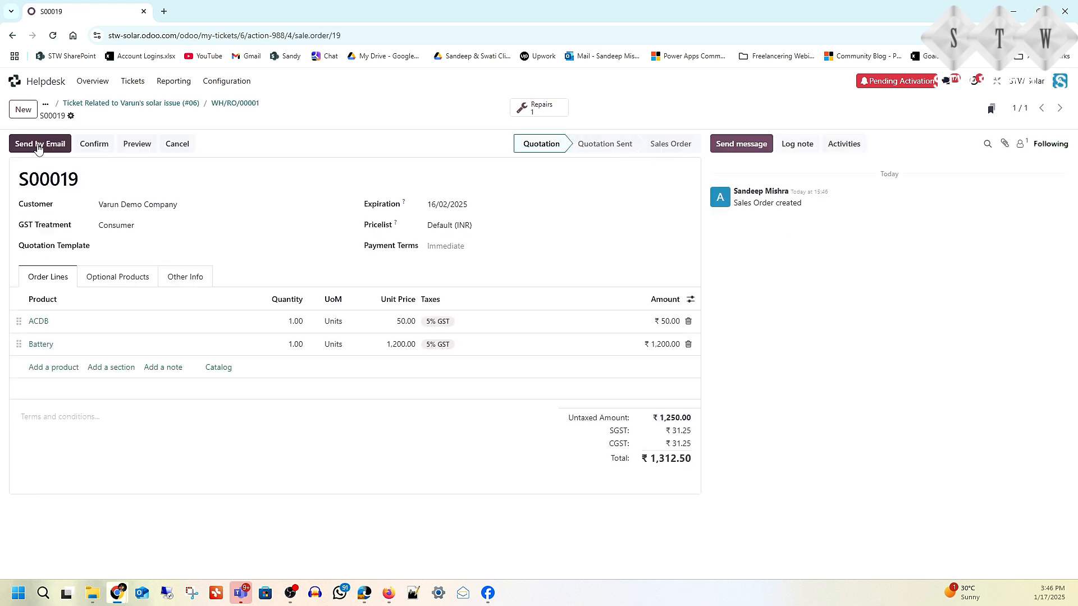
Step: Email quotation S00019 to the customer and confirm it as a sales order
click(38, 144)
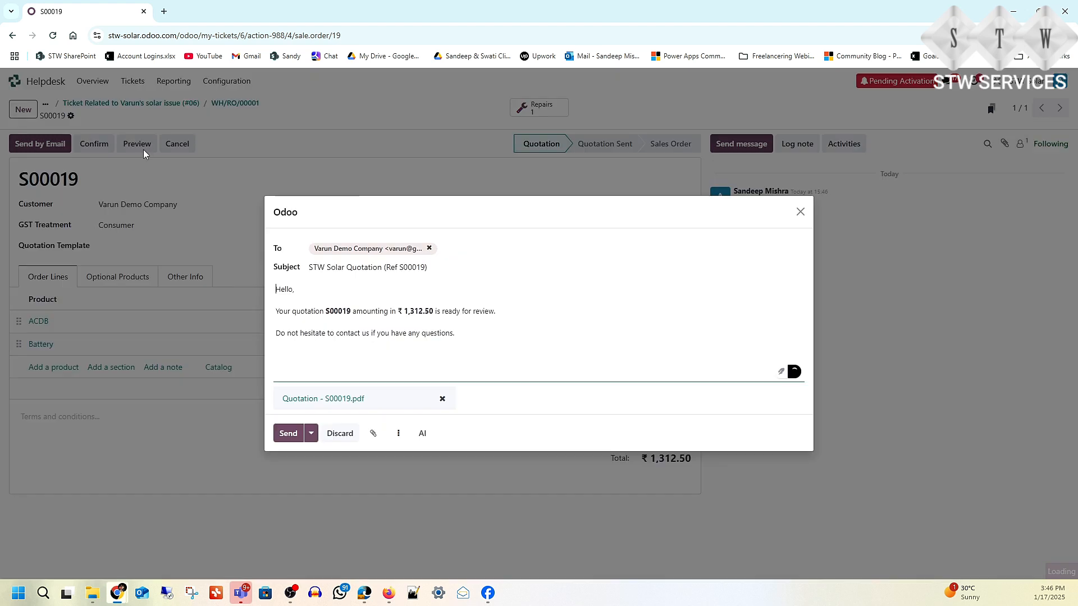
click(288, 433)
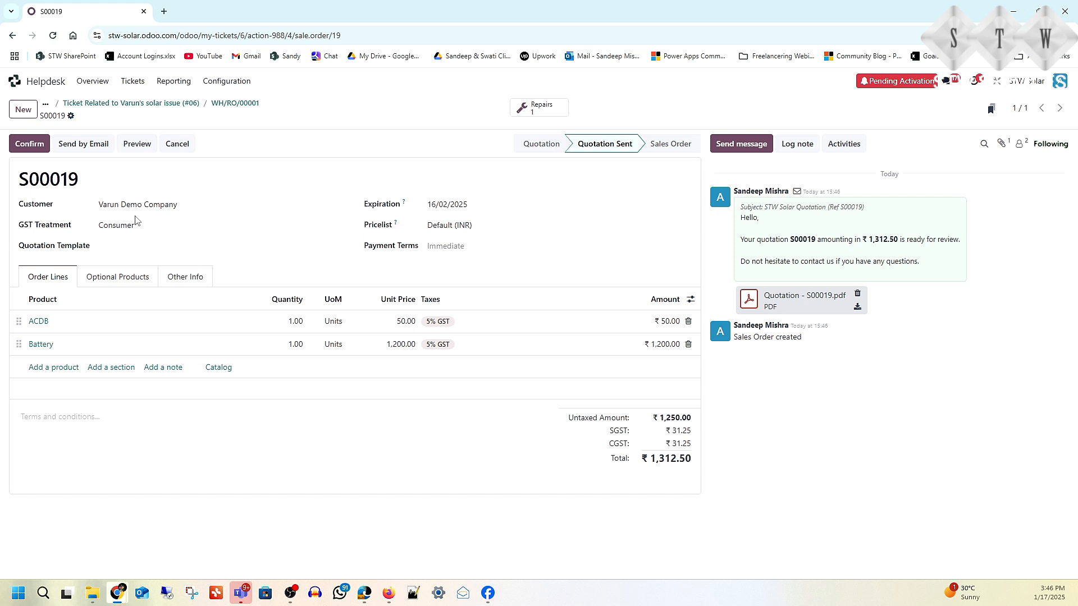
click(32, 148)
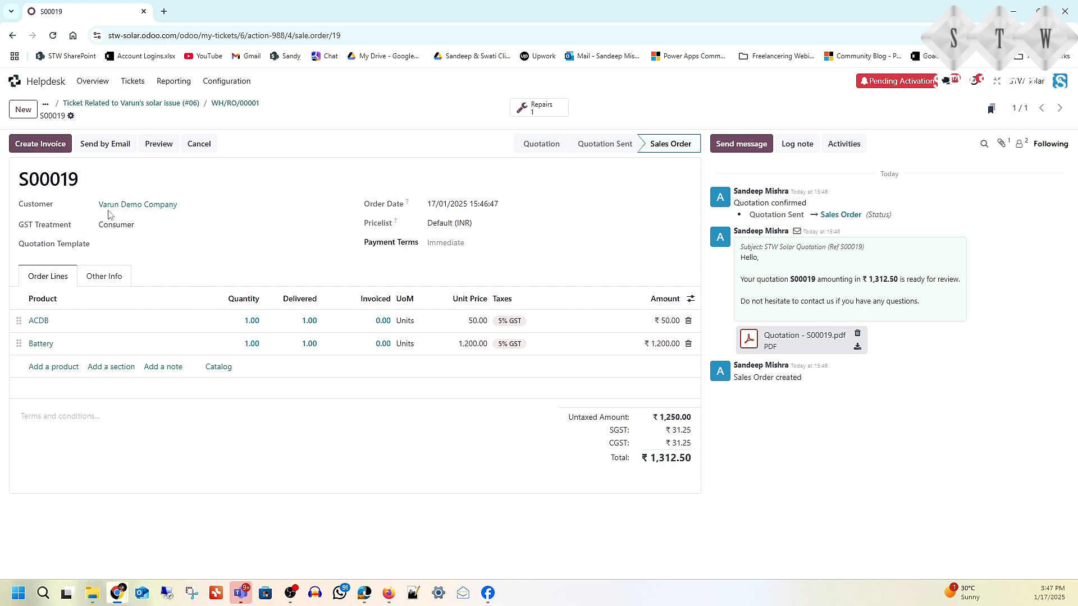
Step: Create and post invoice INV/24-25/0009 for ₹1,312.50, then email it to the customer
click(49, 144)
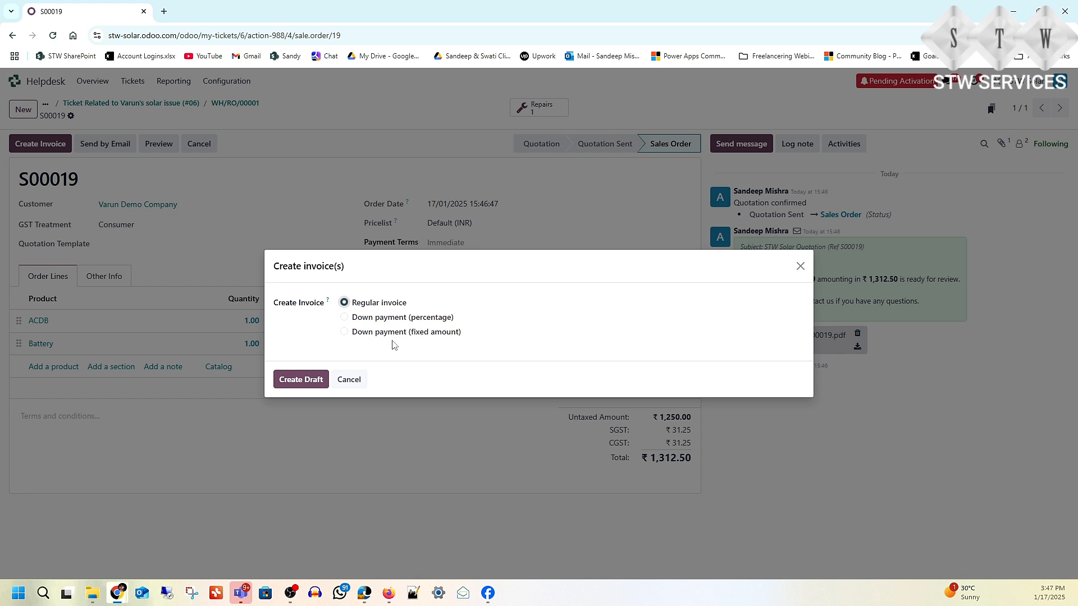
click(297, 379)
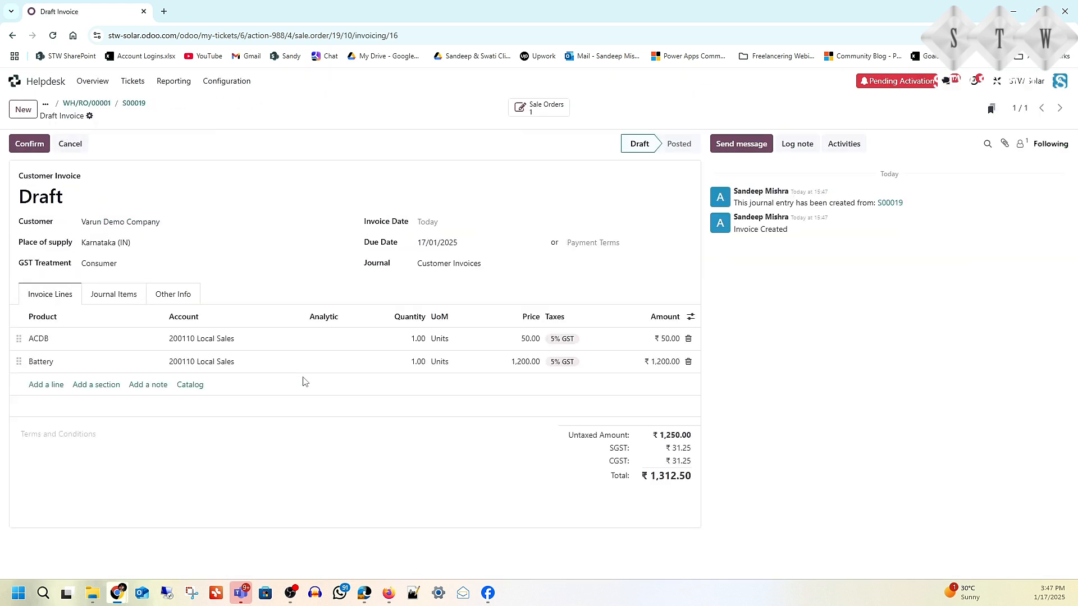
click(30, 145)
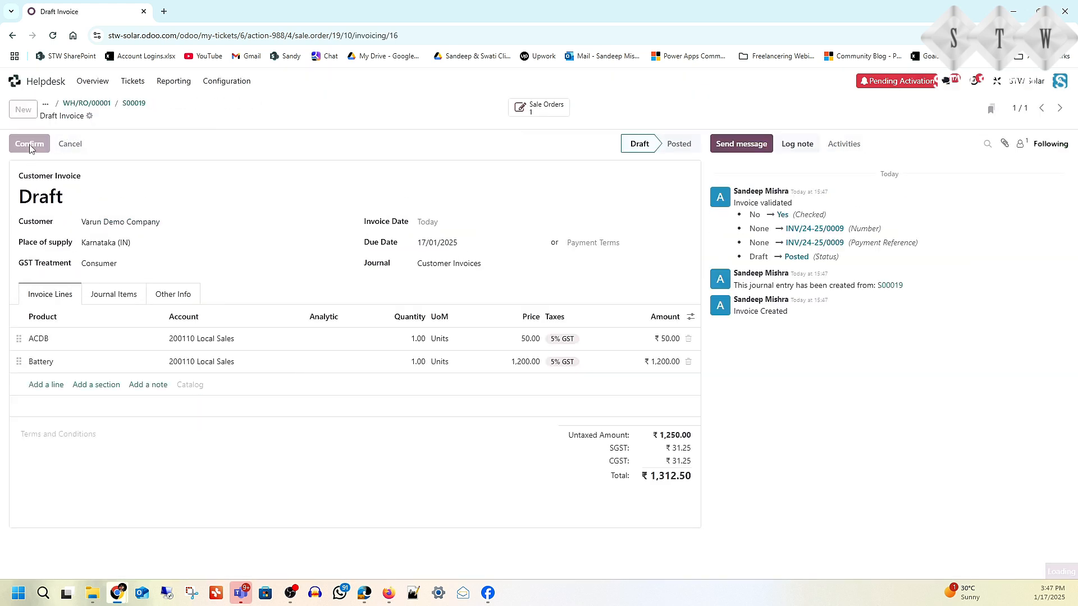
click(31, 145)
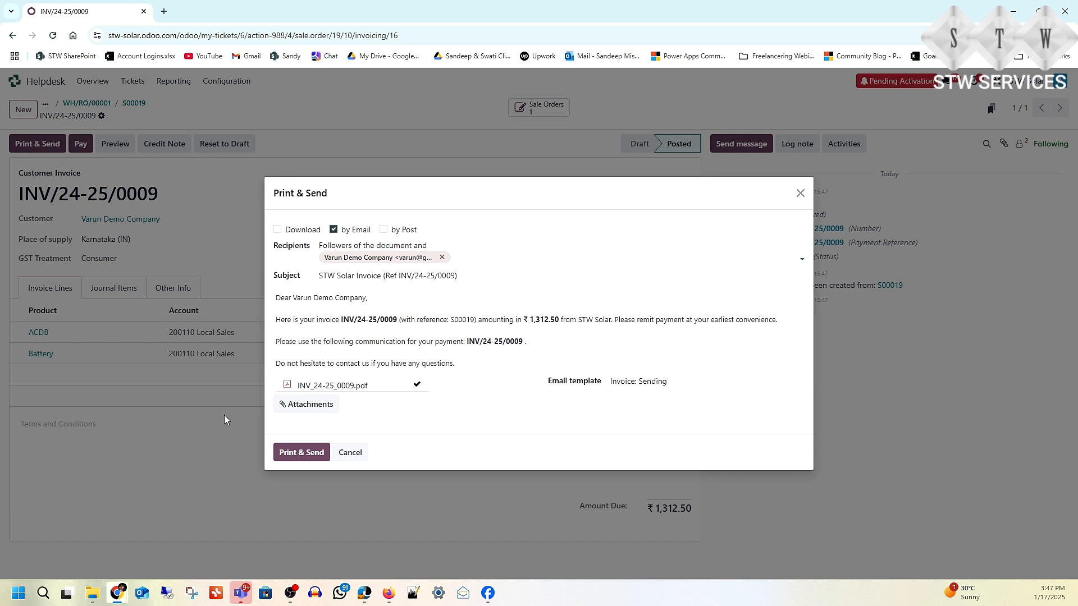
click(293, 453)
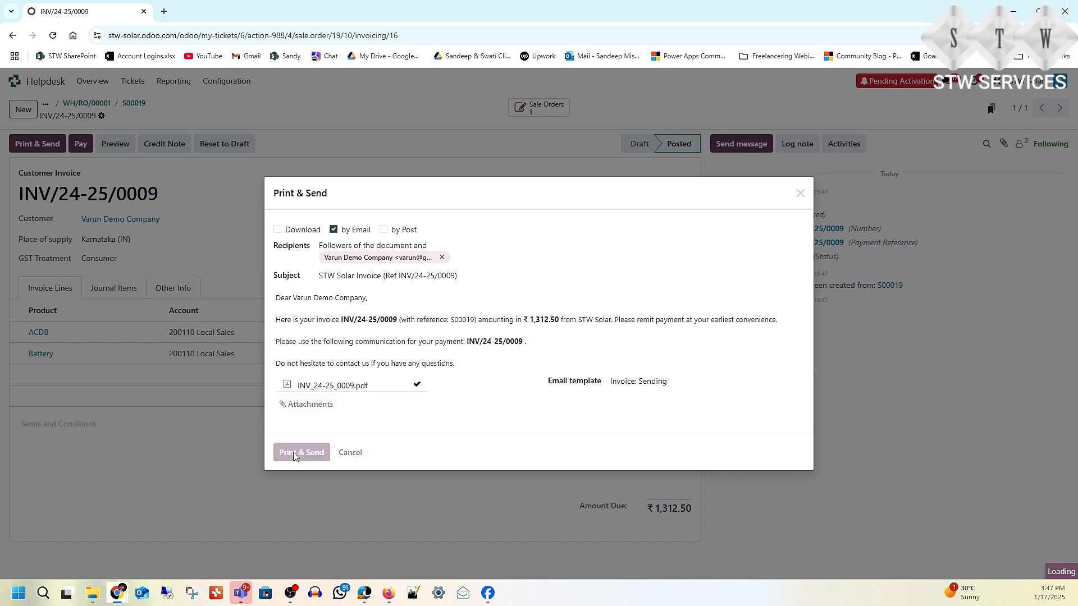